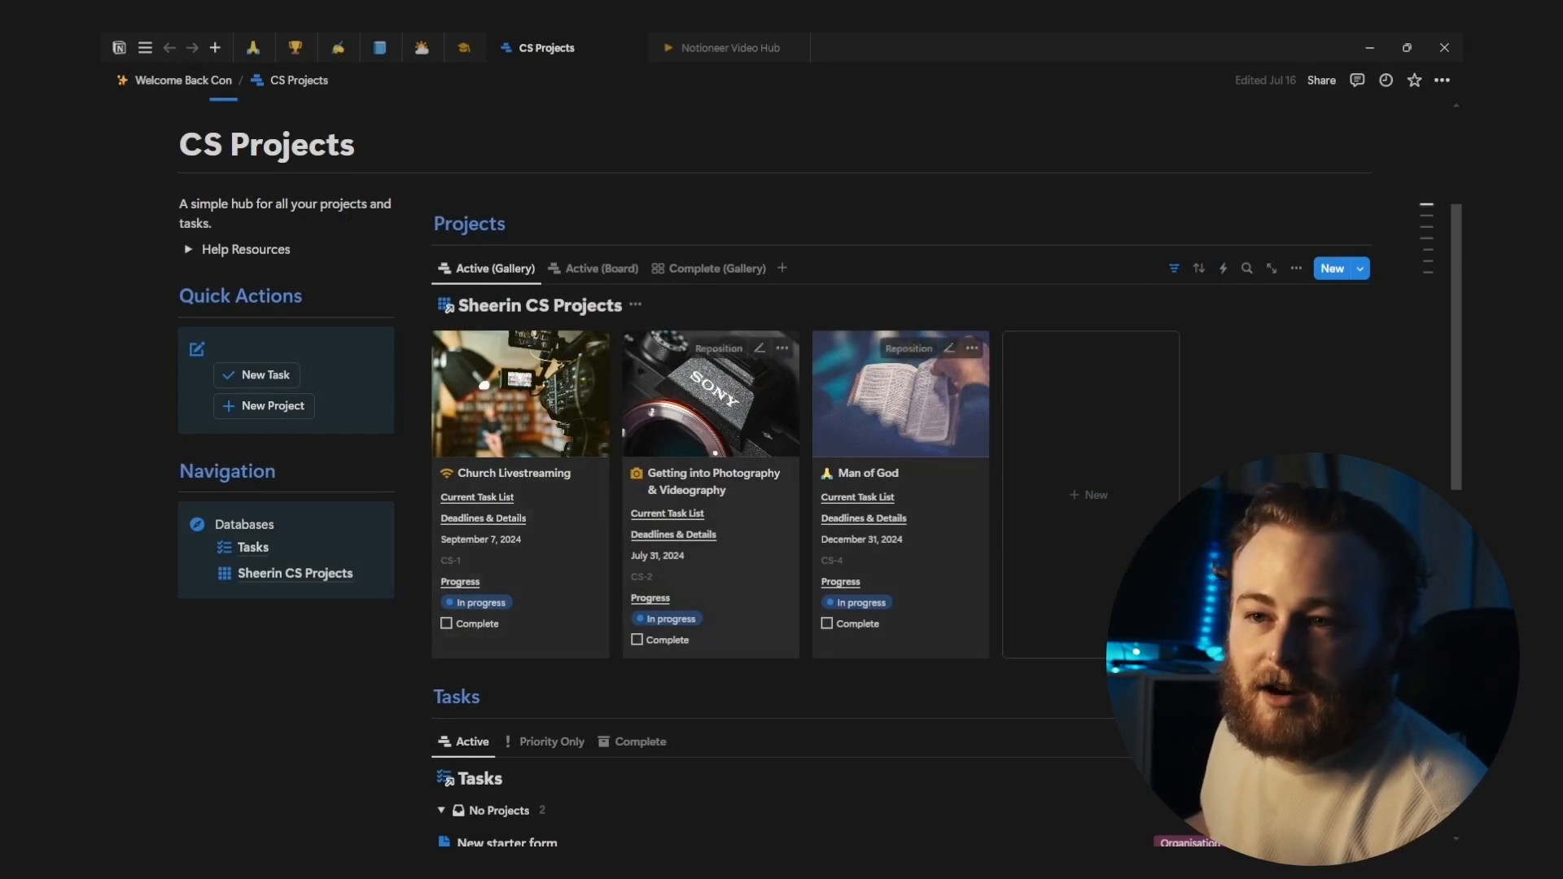
# Step: Review the Projects and Tasks sections of the CS Projects page, including the Complete (Gallery) view, and return to Active (Gallery)
pyautogui.scroll(-1, 708, 391)
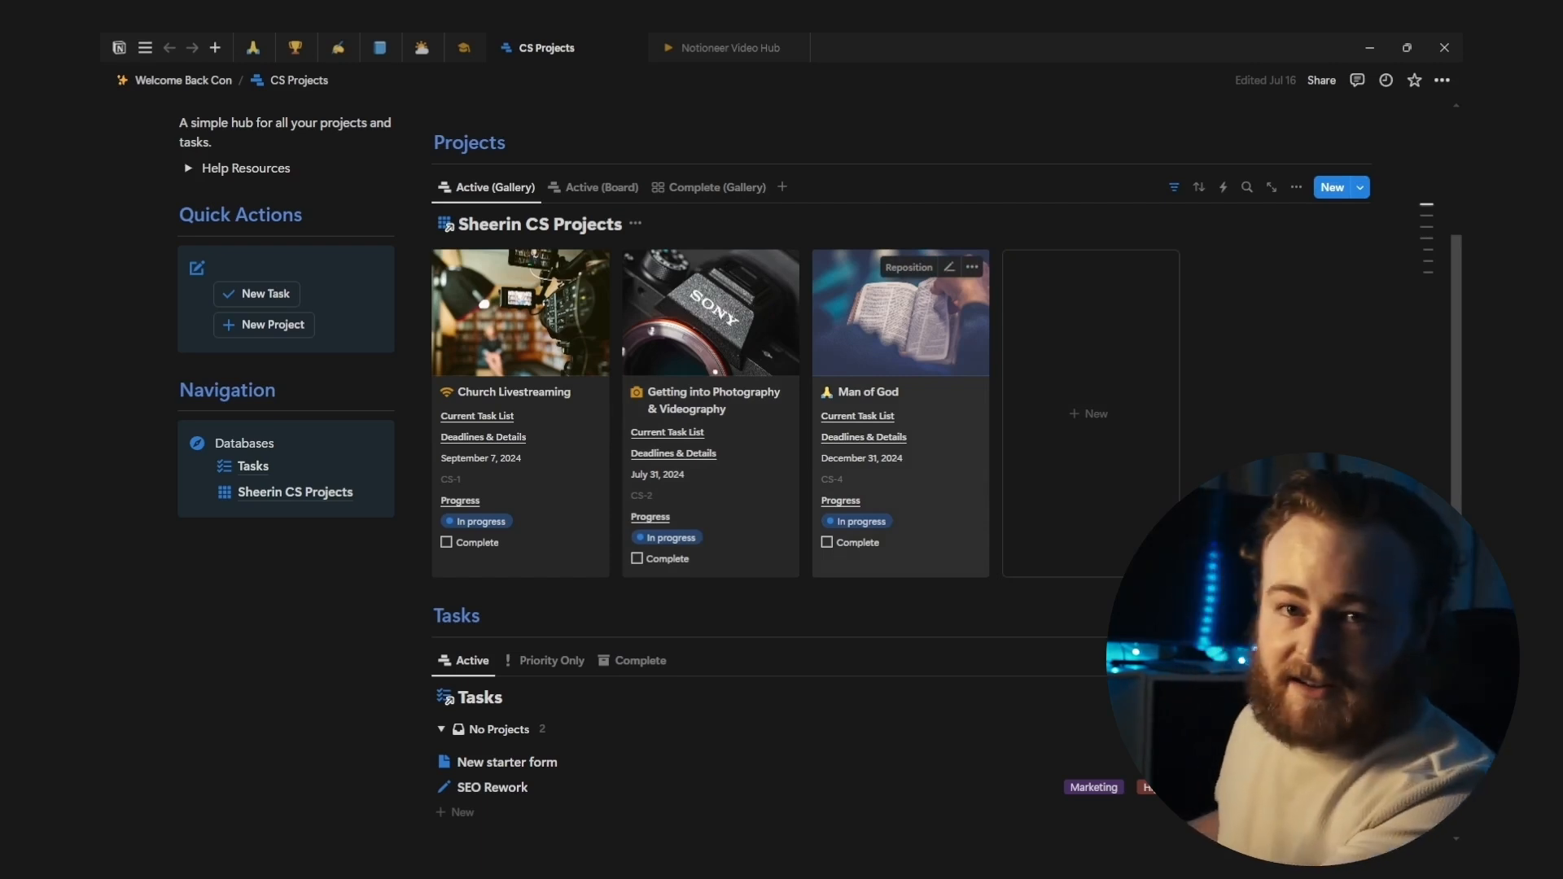
pyautogui.scroll(1, 732, 599)
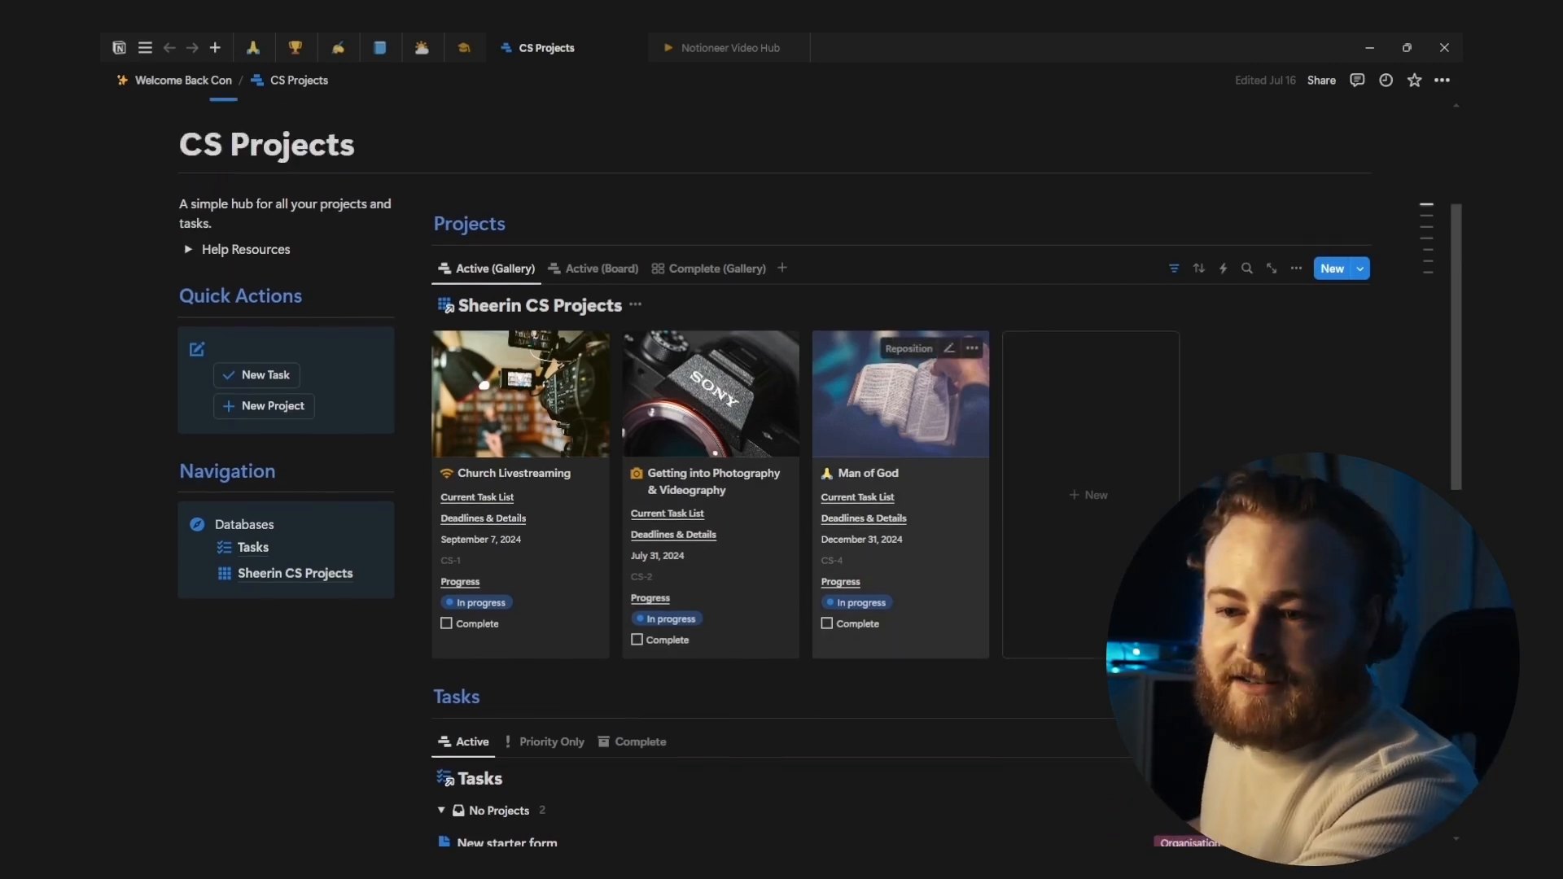
pyautogui.scroll(-4, 732, 599)
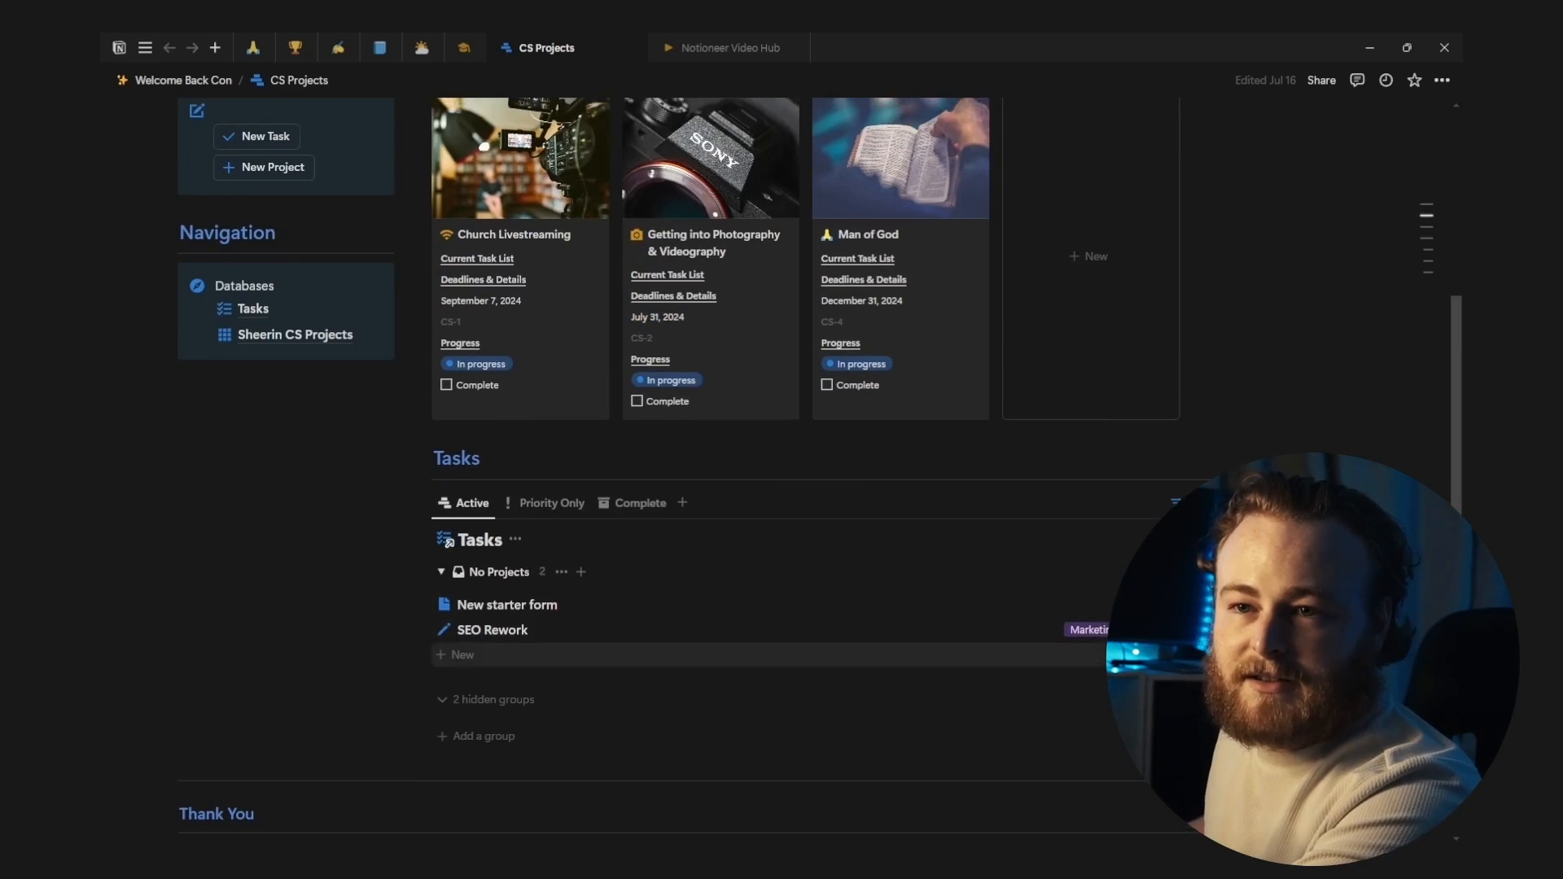
pyautogui.scroll(4, 732, 599)
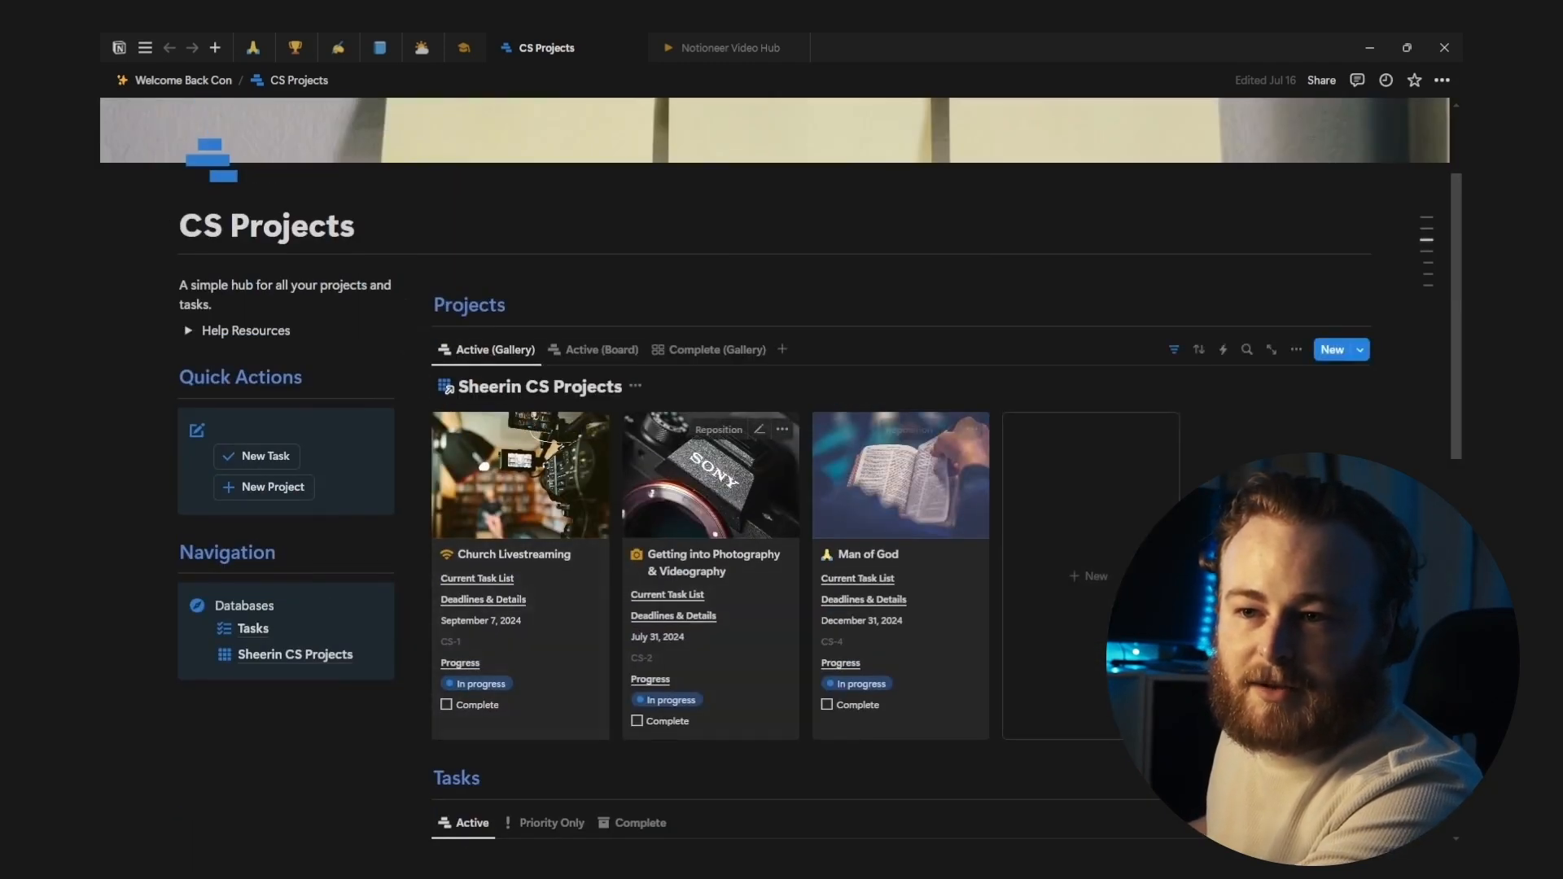
pyautogui.scroll(-4, 900, 488)
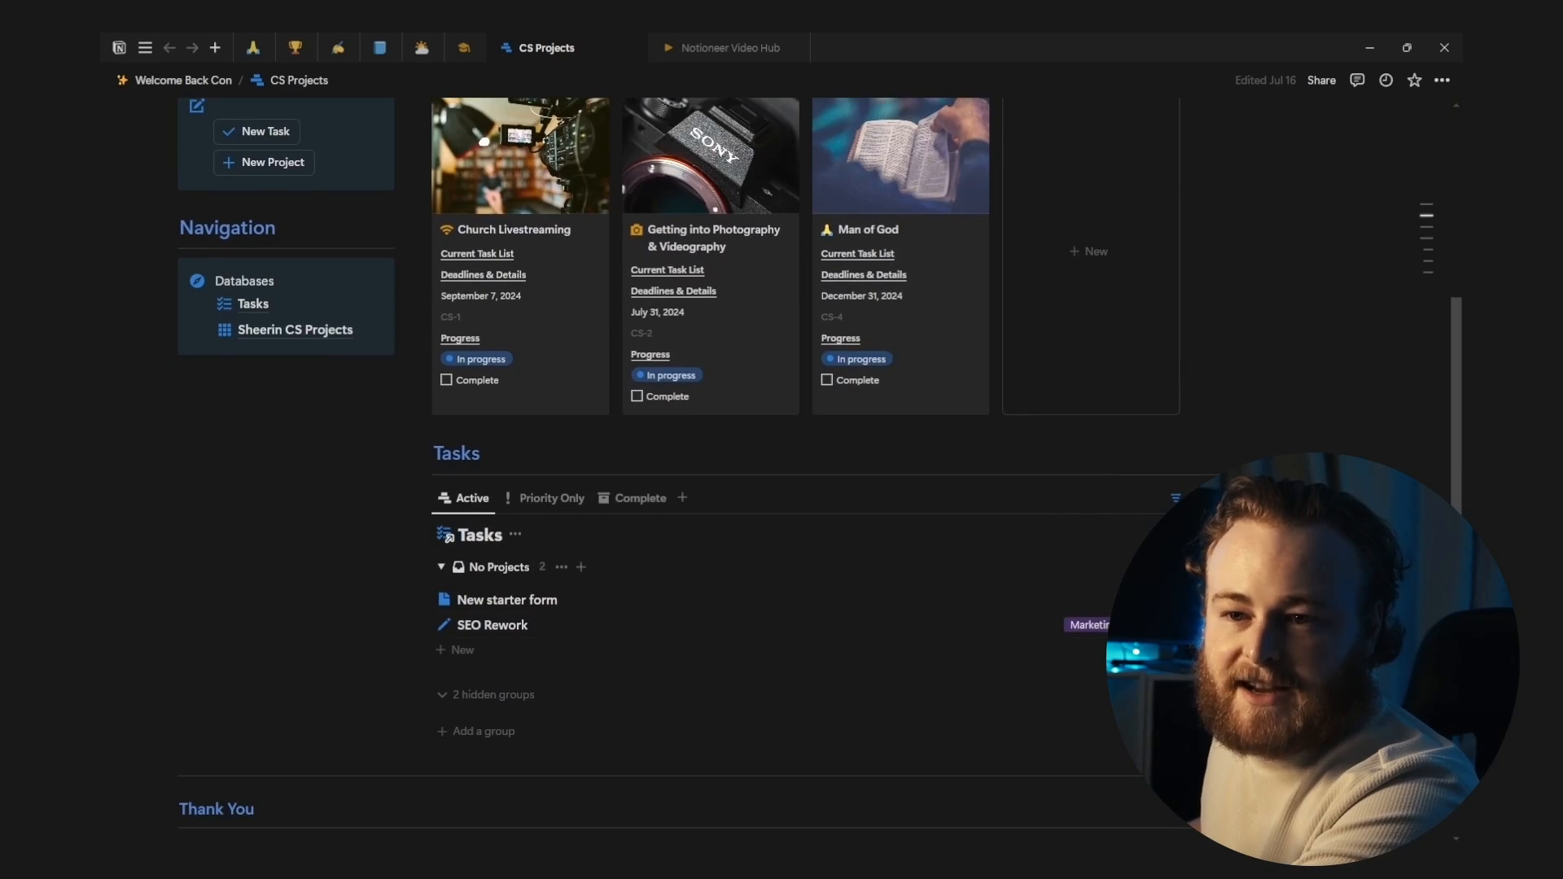
pyautogui.scroll(6, 782, 489)
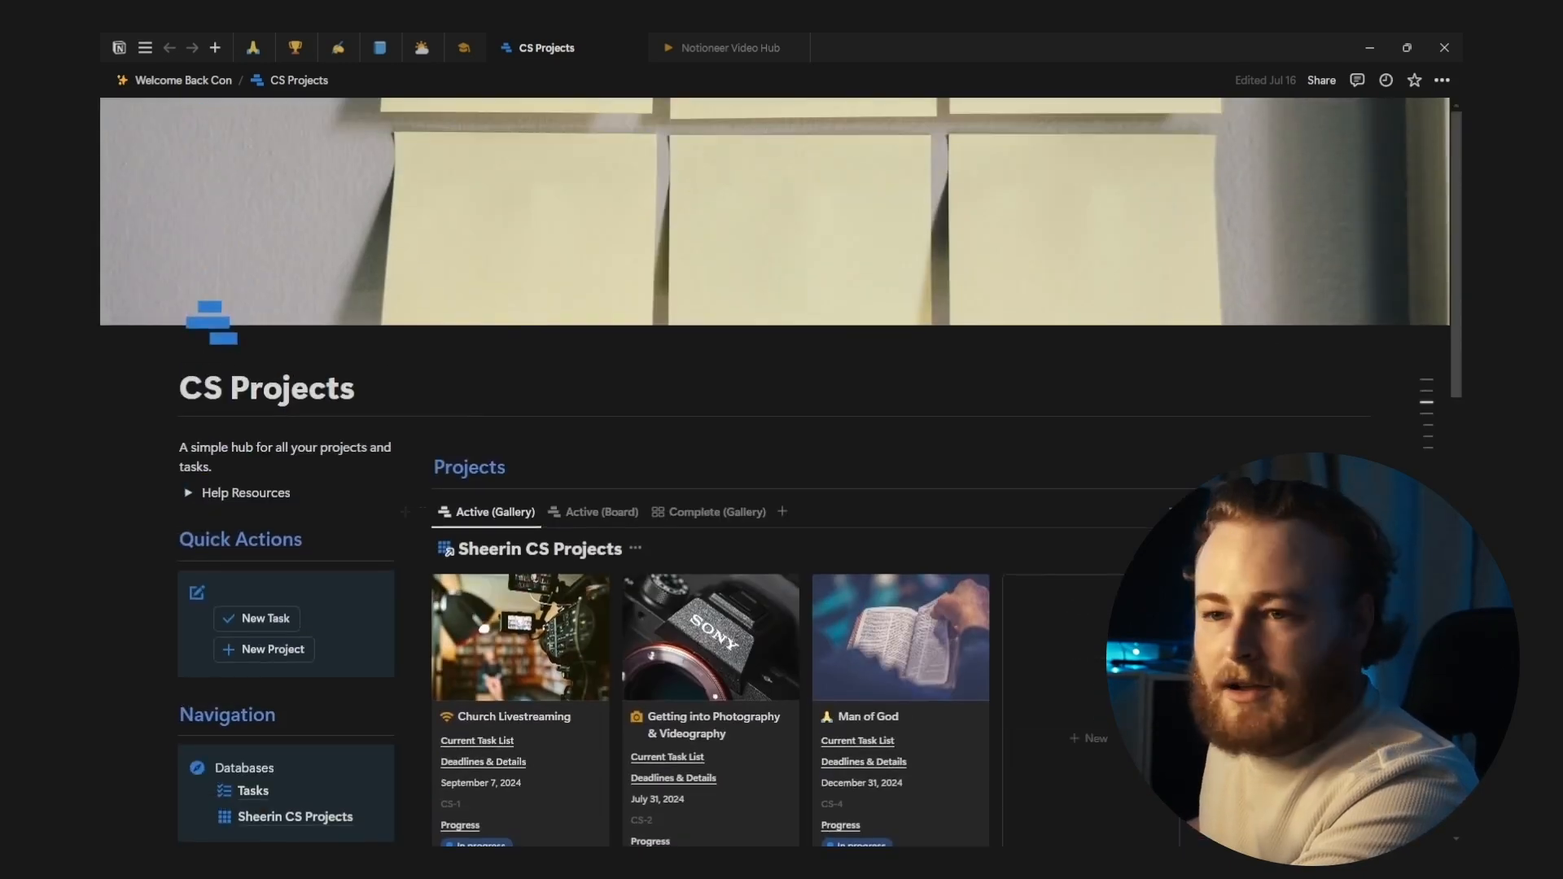
pyautogui.scroll(-1, 782, 472)
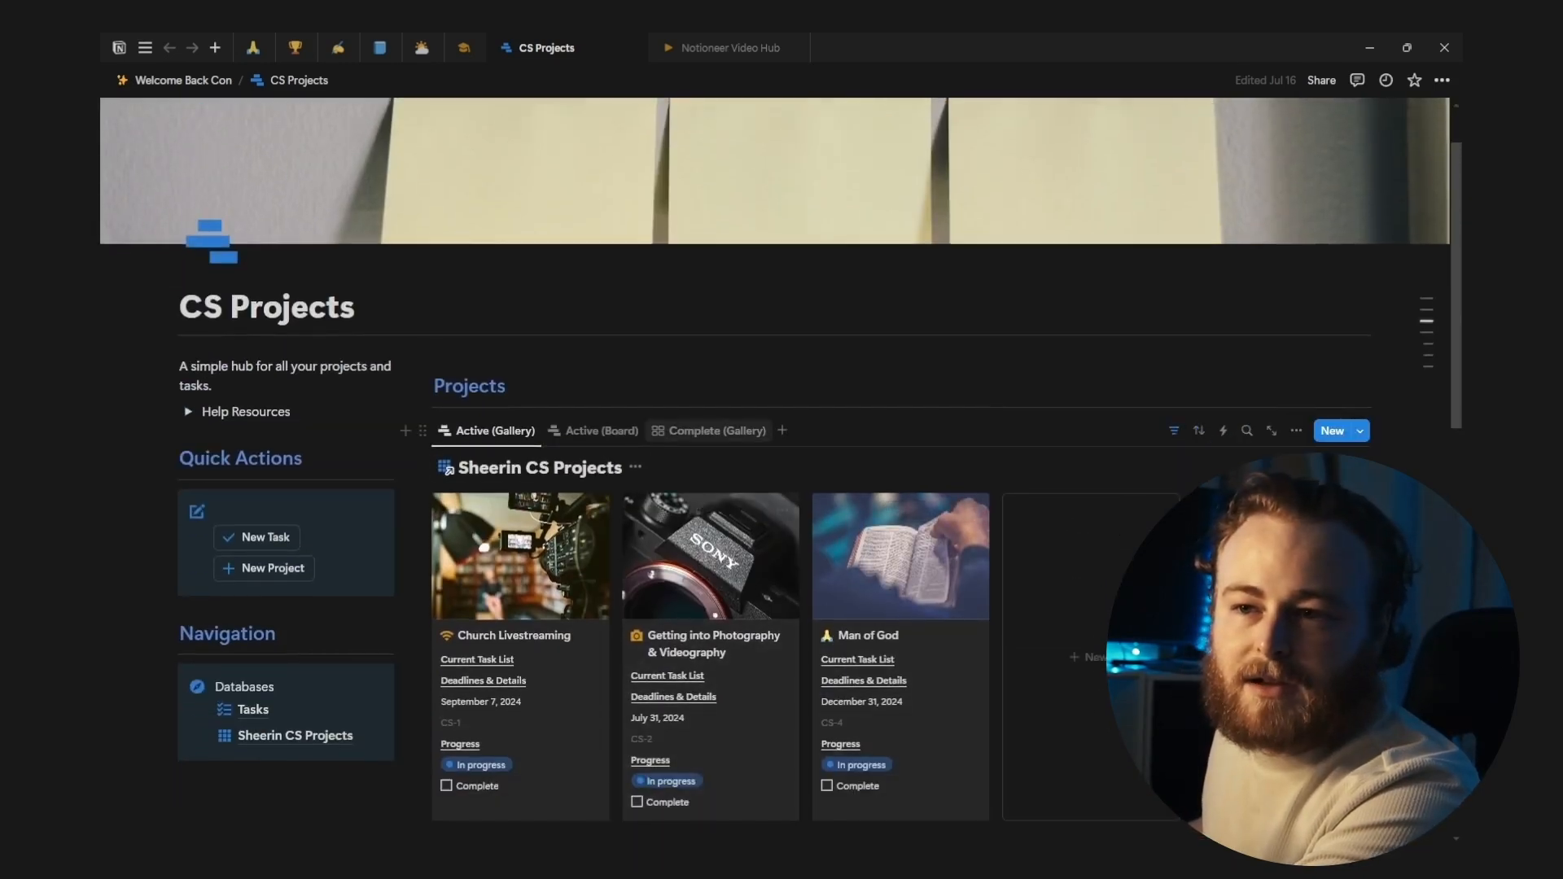
pyautogui.click(708, 430)
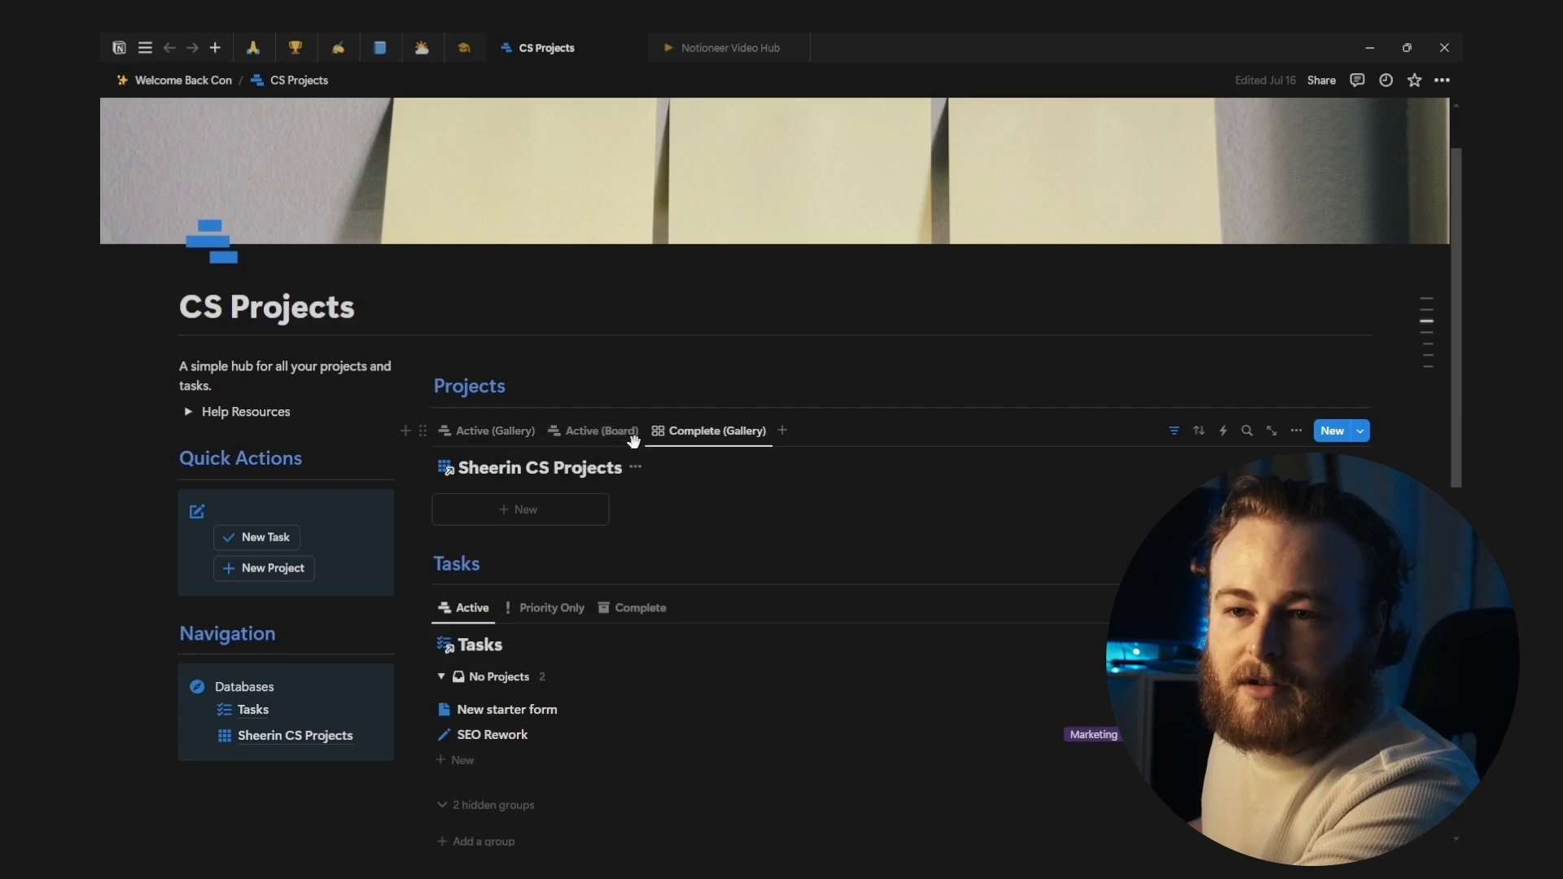
pyautogui.click(490, 431)
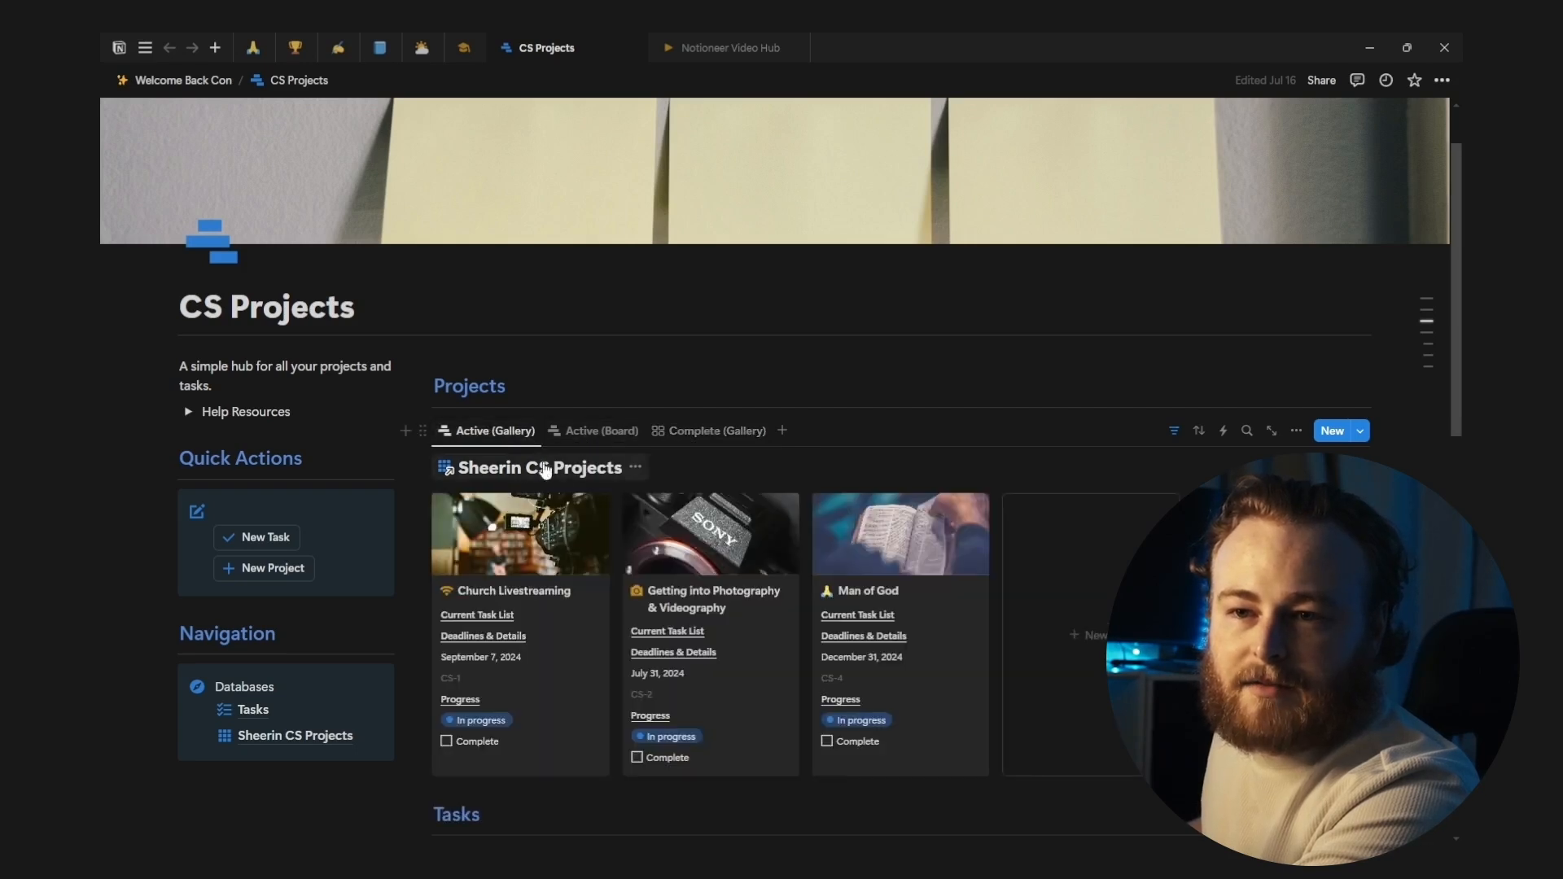
# Step: Add a new project to the Sheerin CS Projects gallery and look through its properties and template sections
pyautogui.scroll(-1, 545, 470)
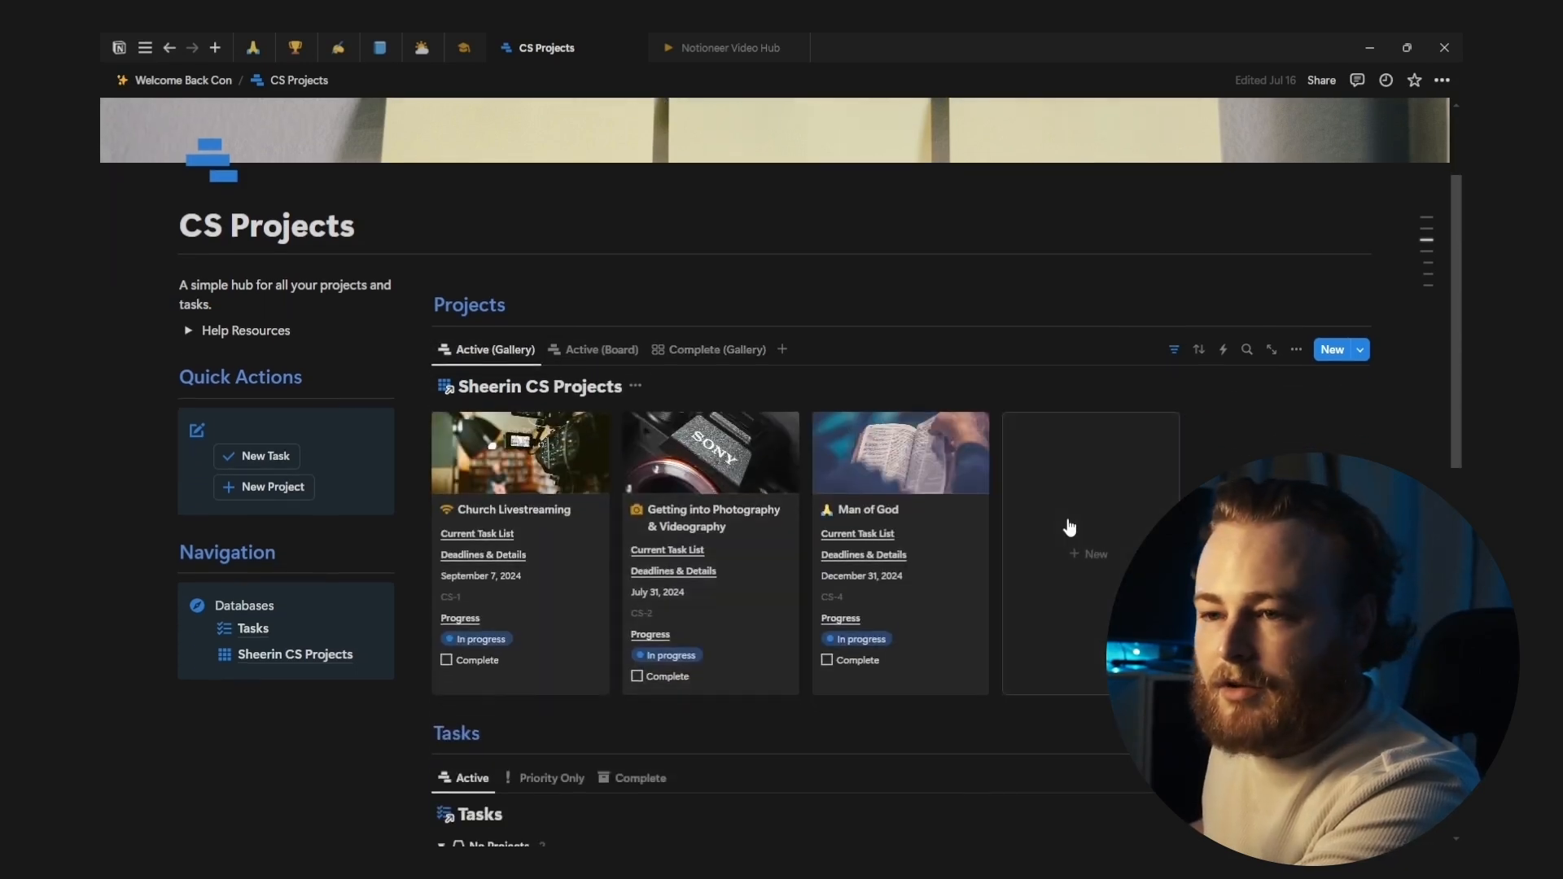
pyautogui.click(1069, 528)
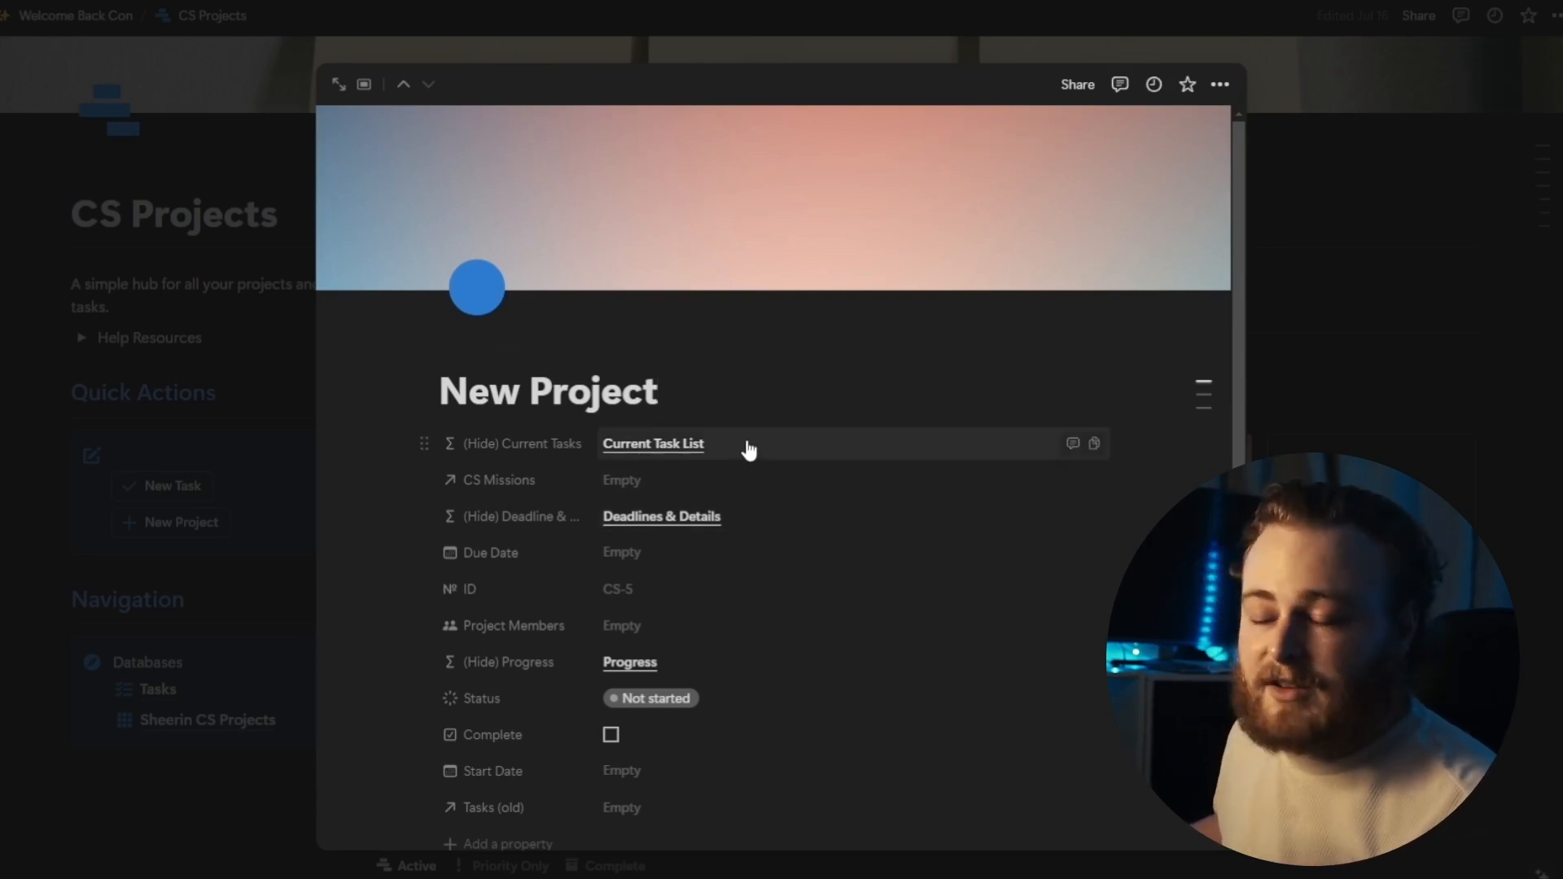
pyautogui.scroll(-3, 827, 461)
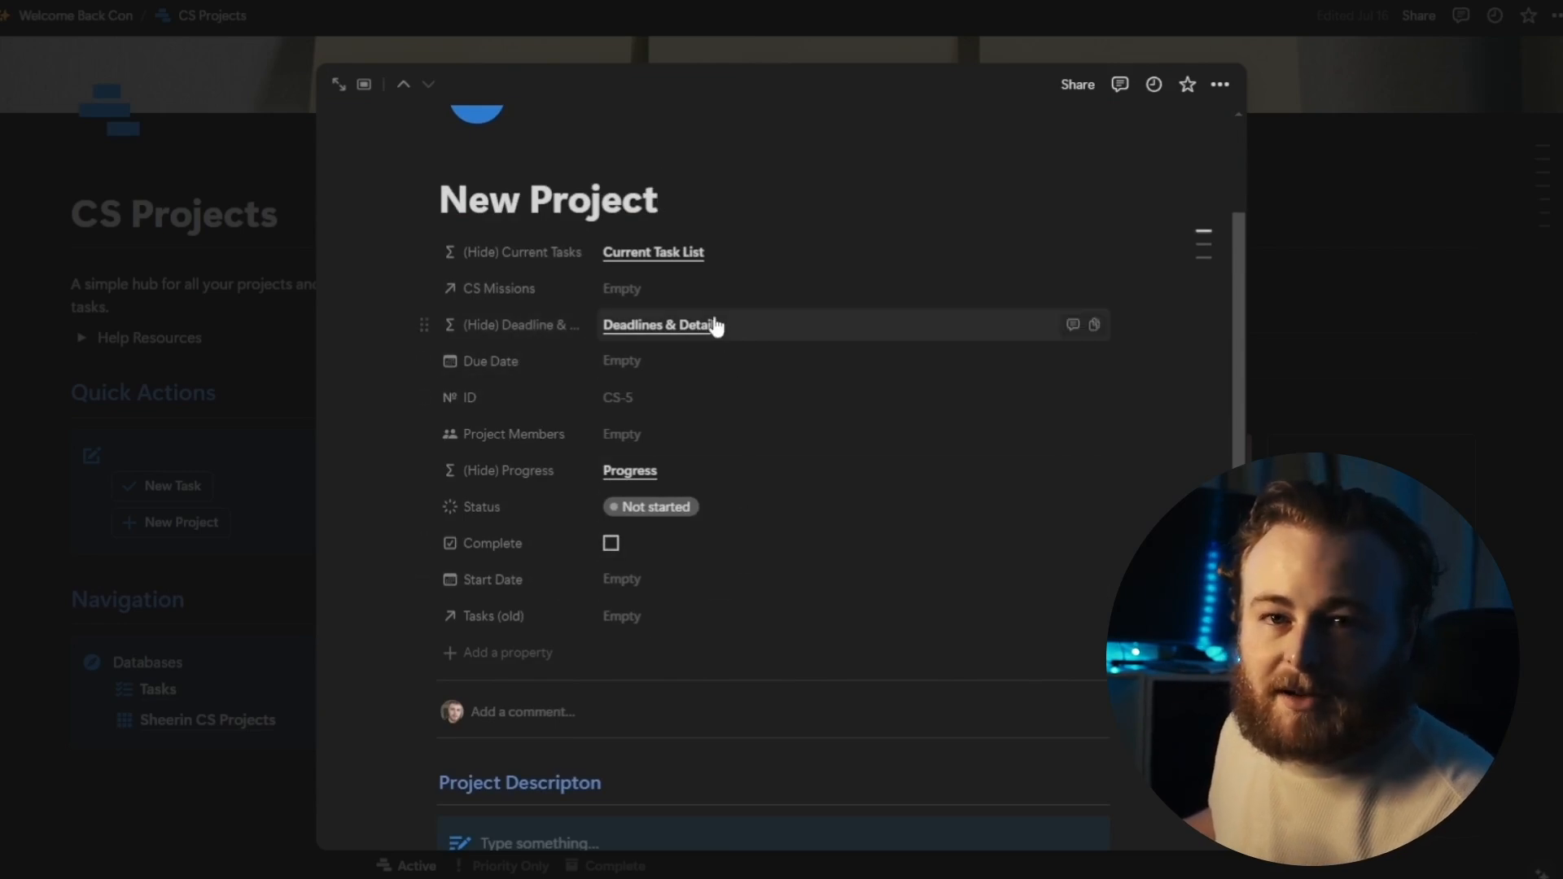
pyautogui.scroll(-7, 830, 334)
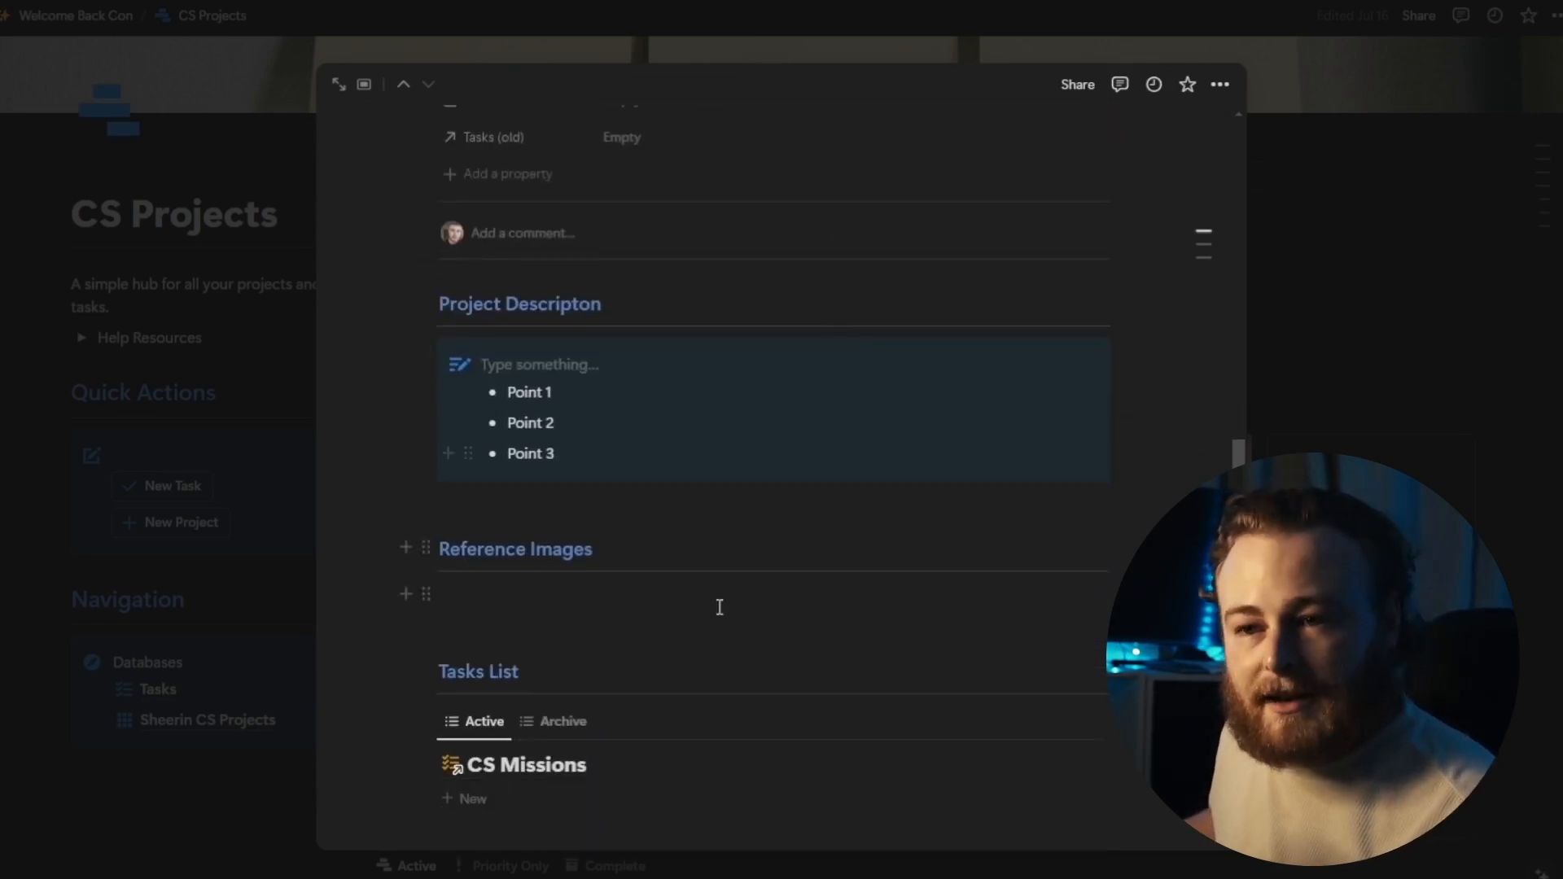
# Step: Correct the spelling of the new project's first section heading to "Project Description"
pyautogui.scroll(-1, 720, 608)
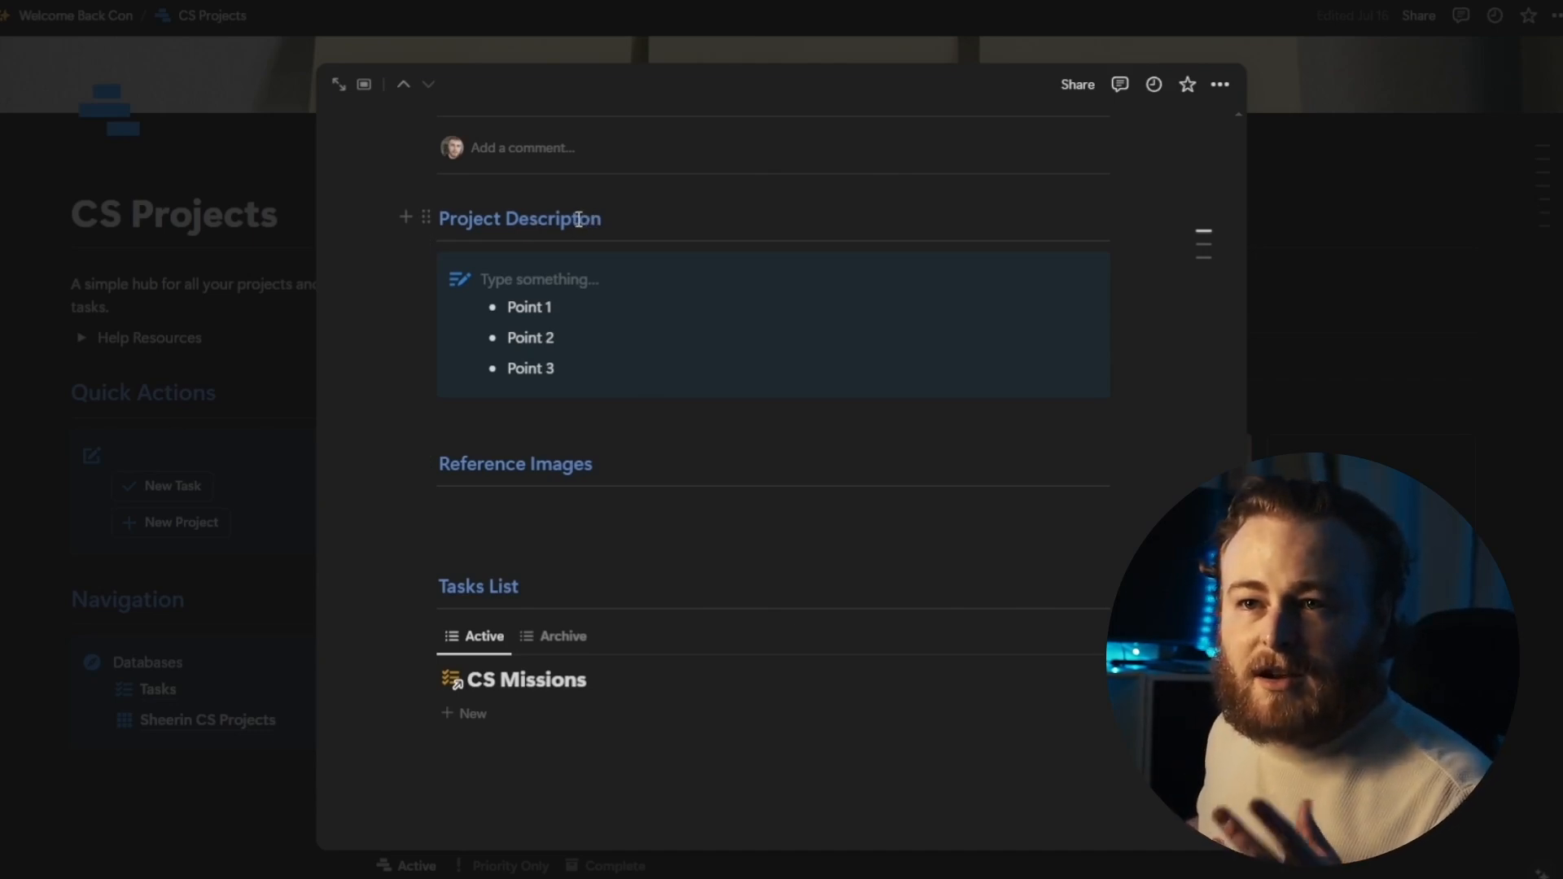
pyautogui.write('i')
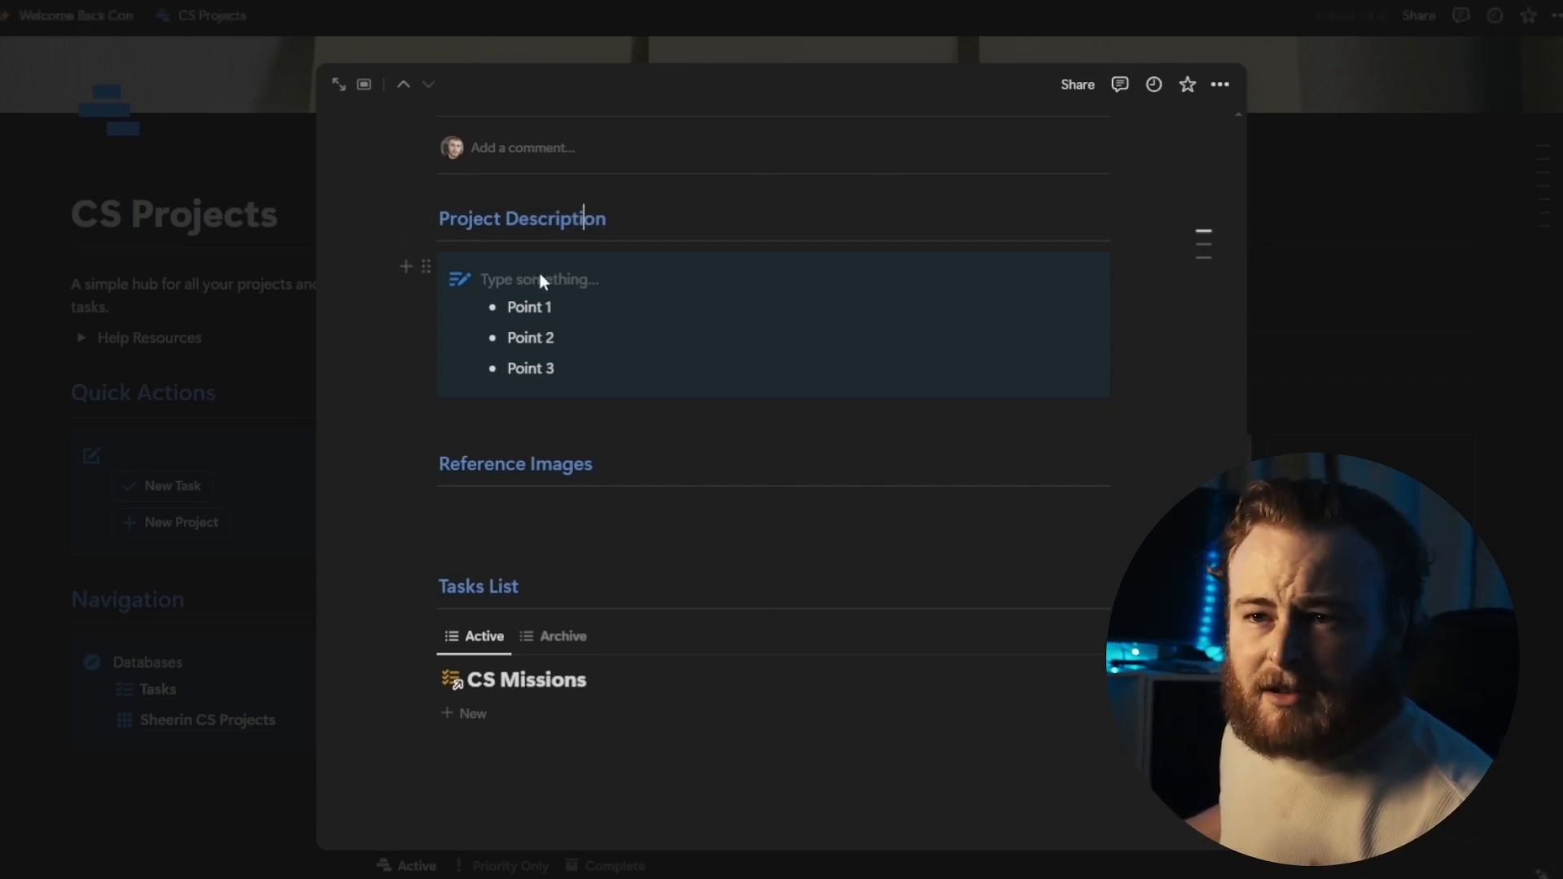
pyautogui.click(618, 307)
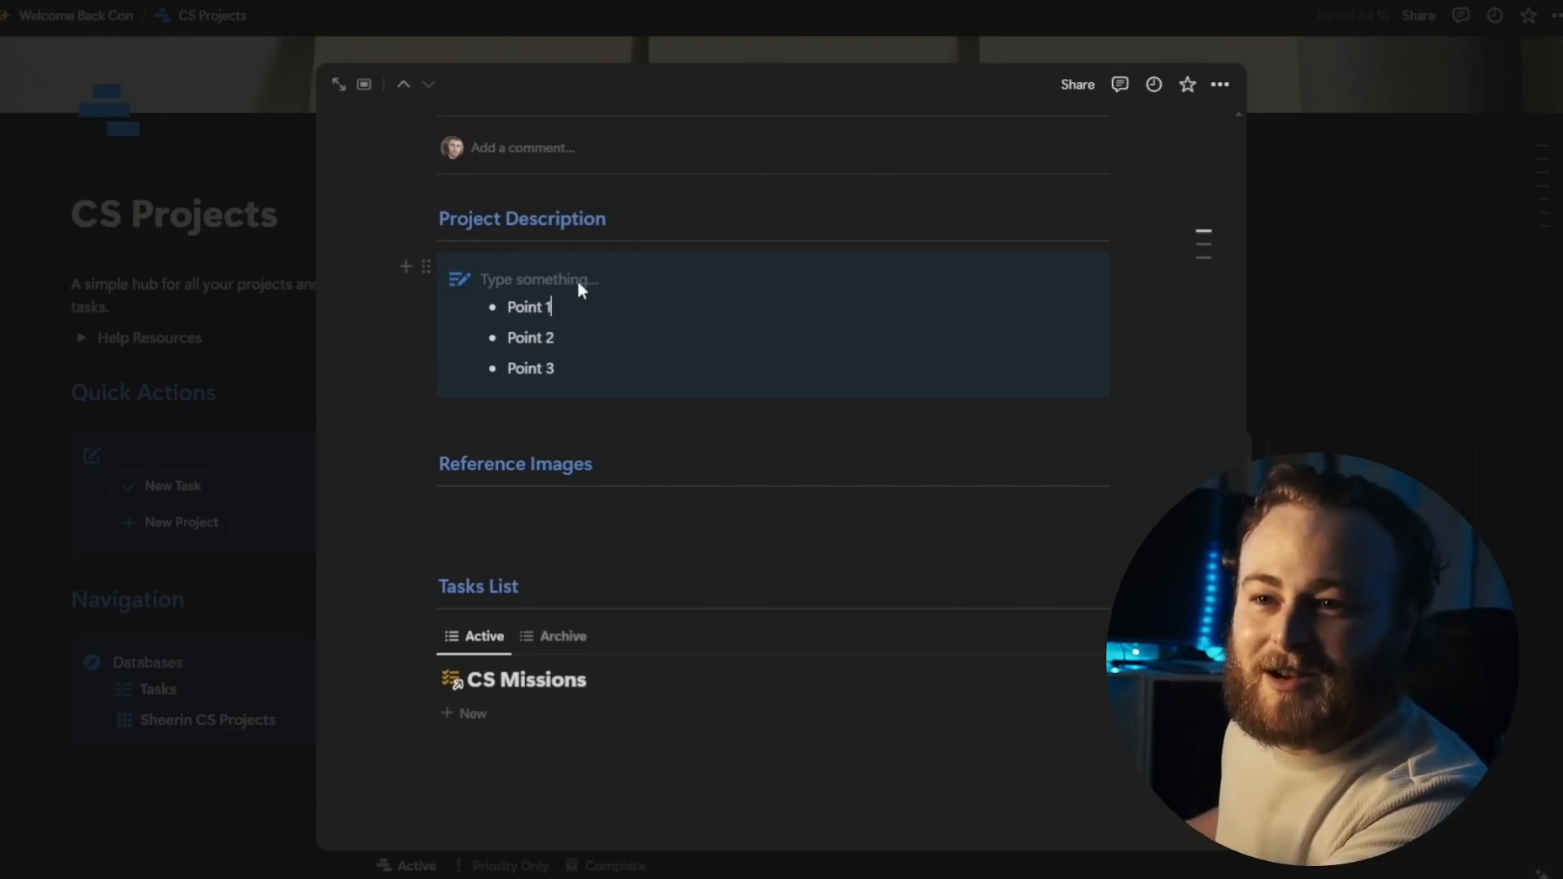
pyautogui.click(594, 334)
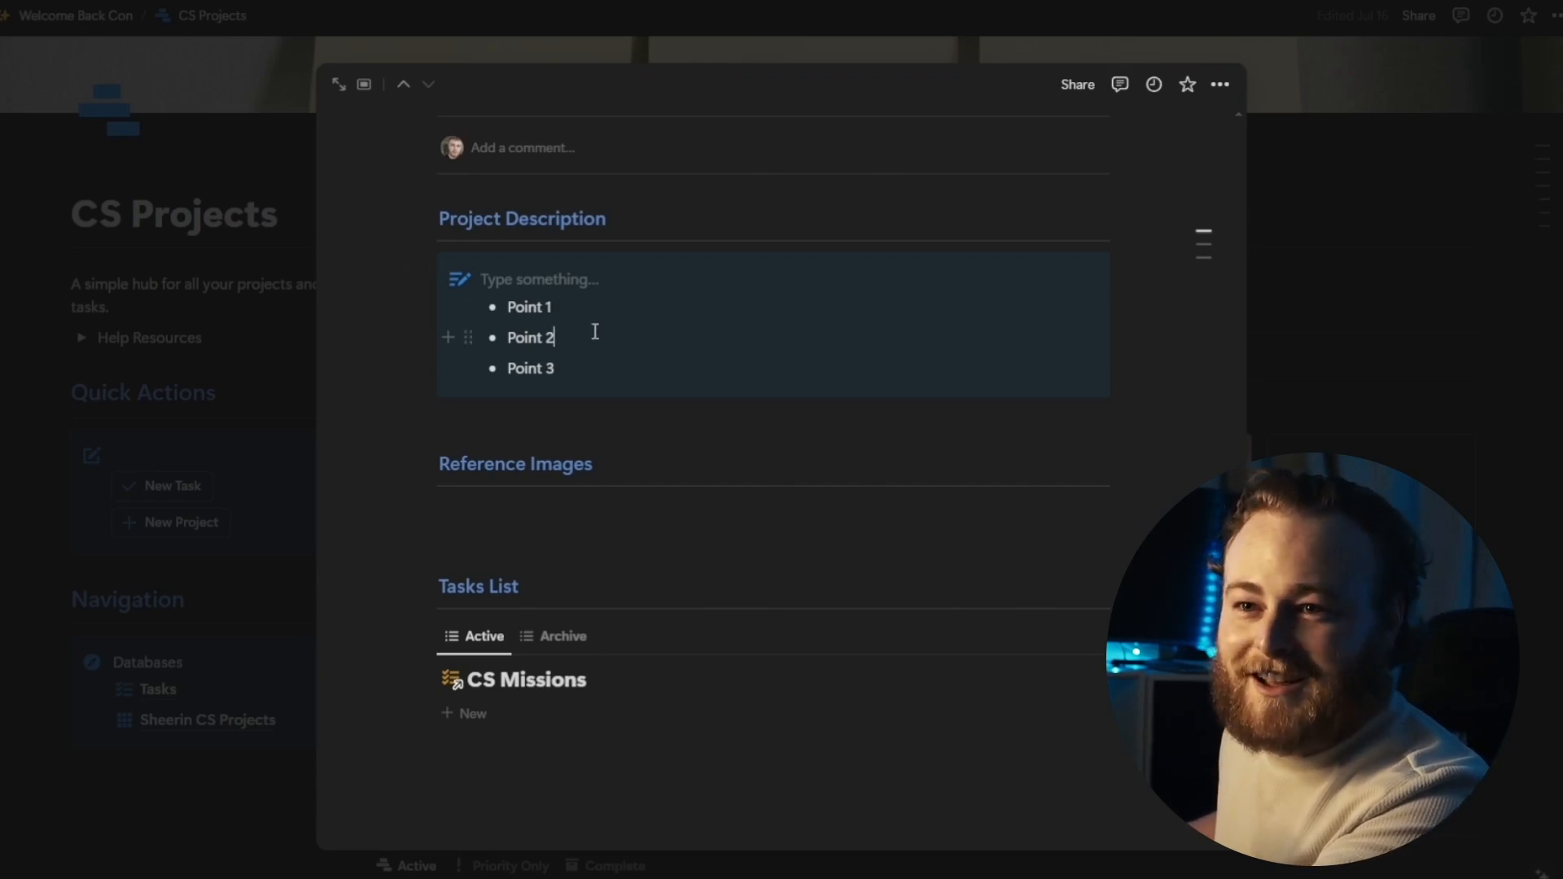
pyautogui.click(583, 365)
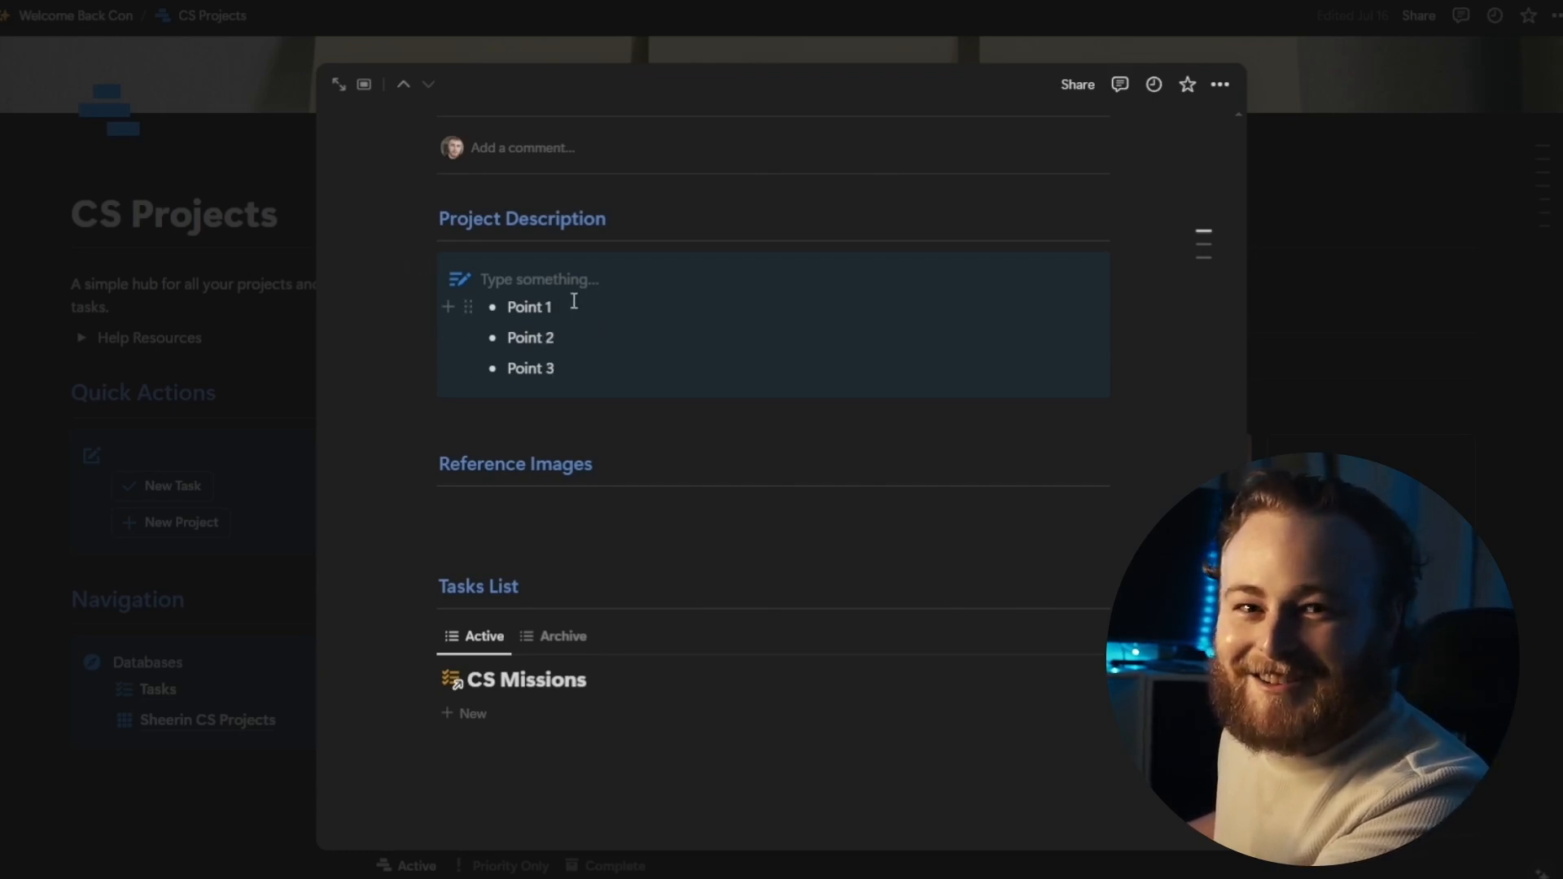
pyautogui.click(490, 499)
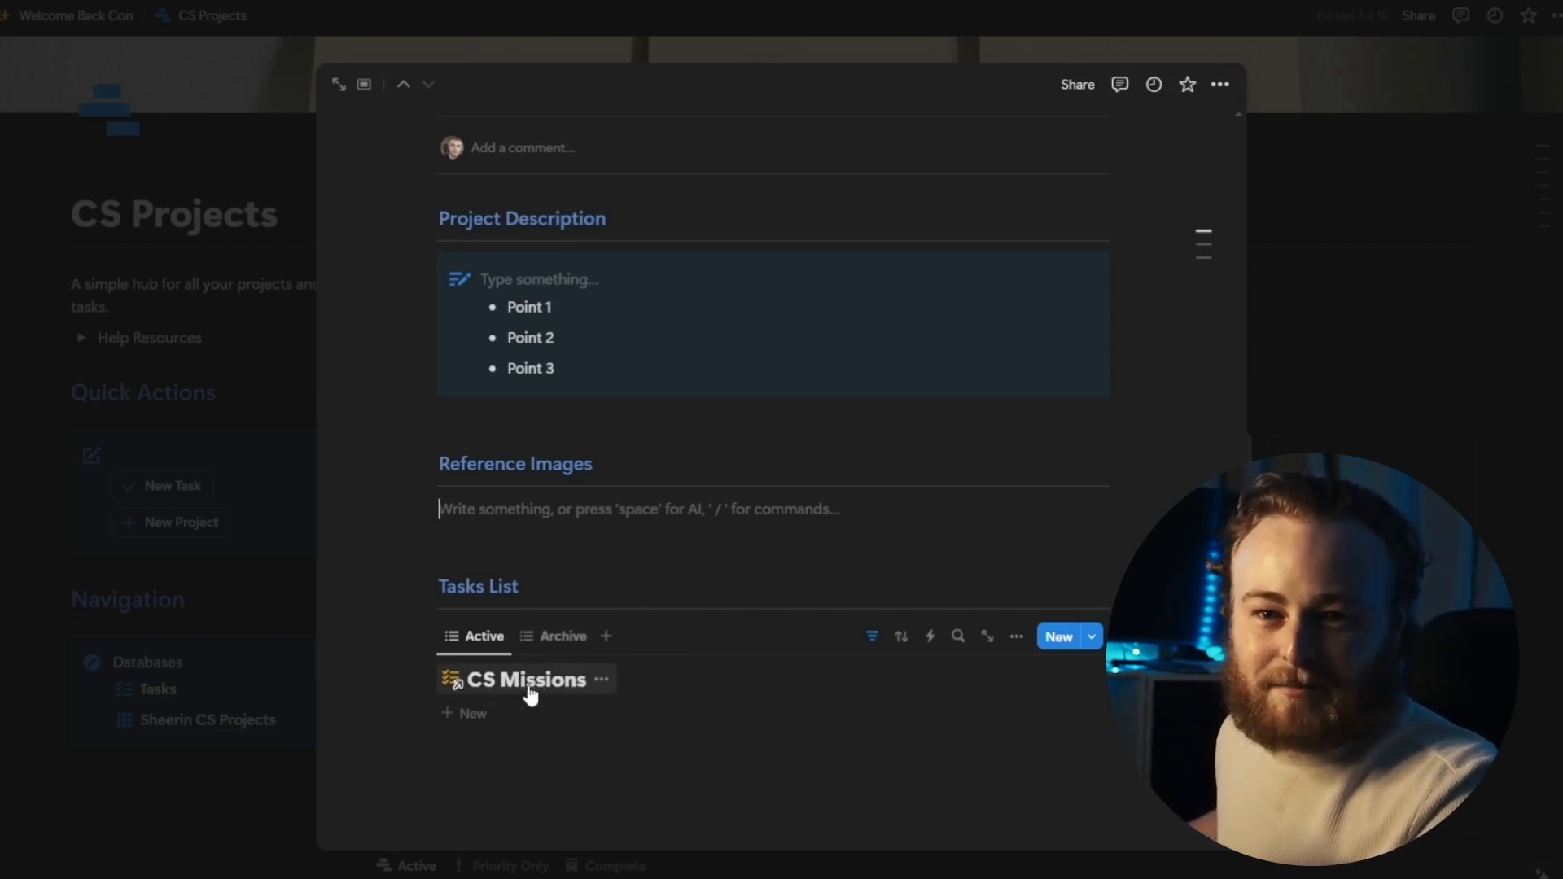
# Step: Add a new mission to the project's CS Missions list and open it in side peek to review its properties and sections
pyautogui.click(465, 715)
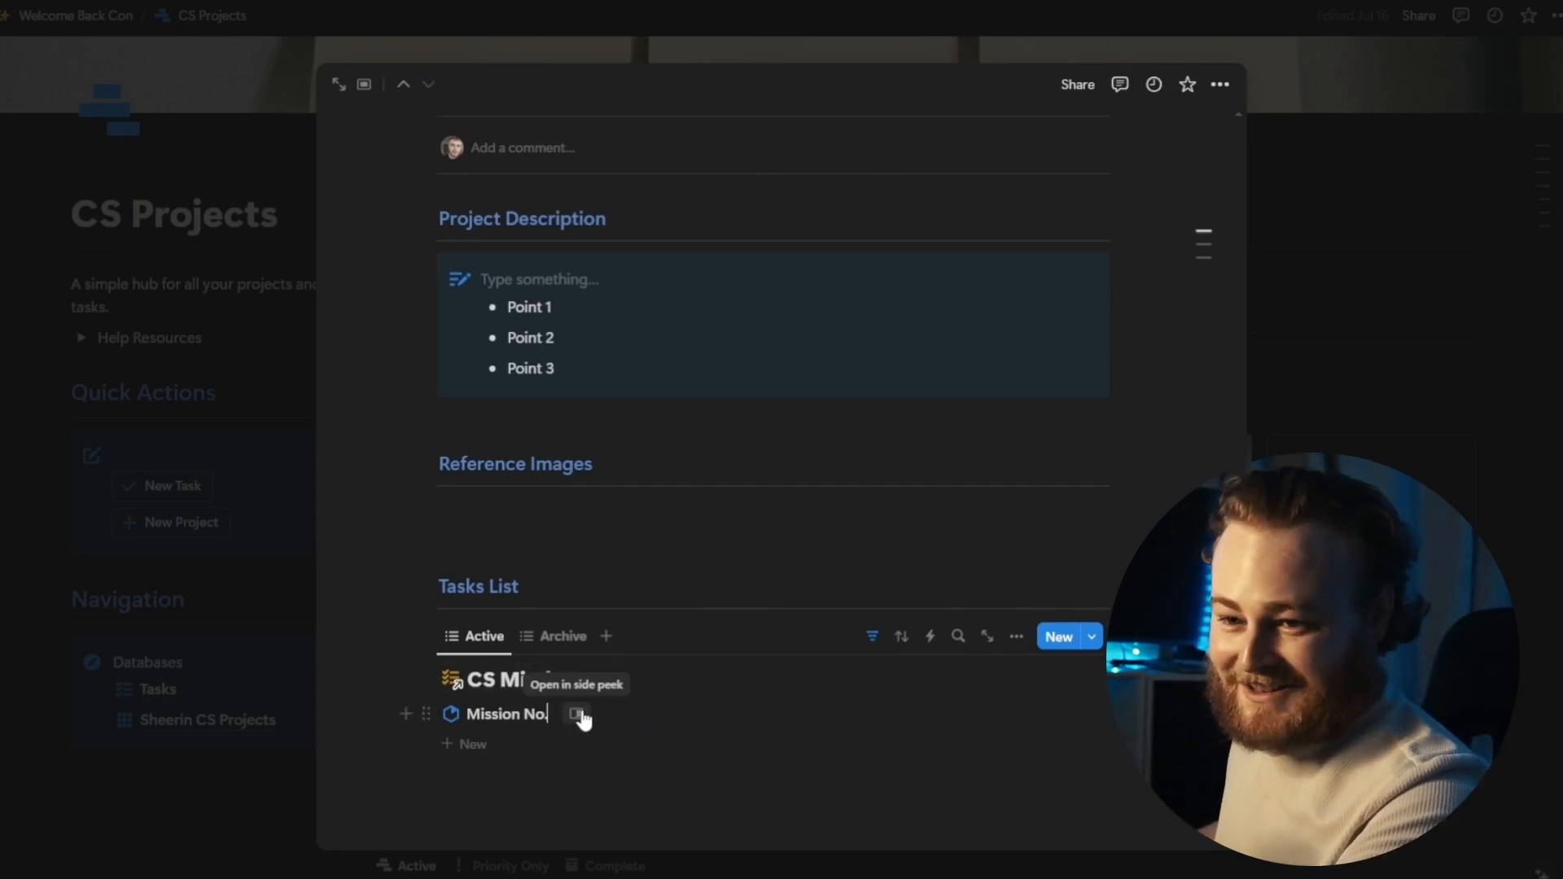
pyautogui.click(576, 713)
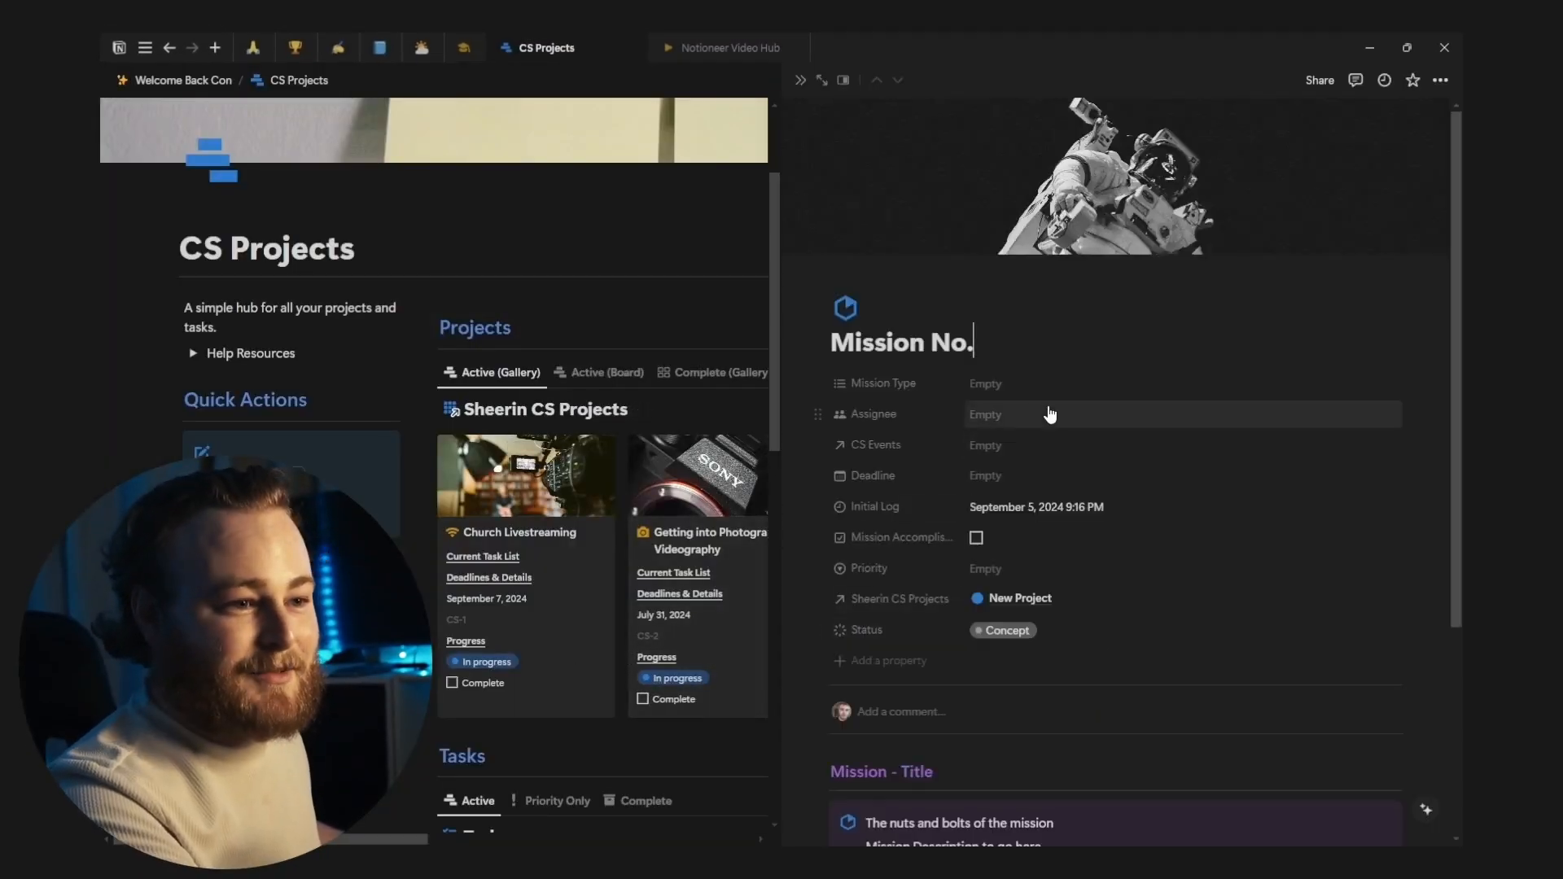
pyautogui.scroll(-4, 1050, 415)
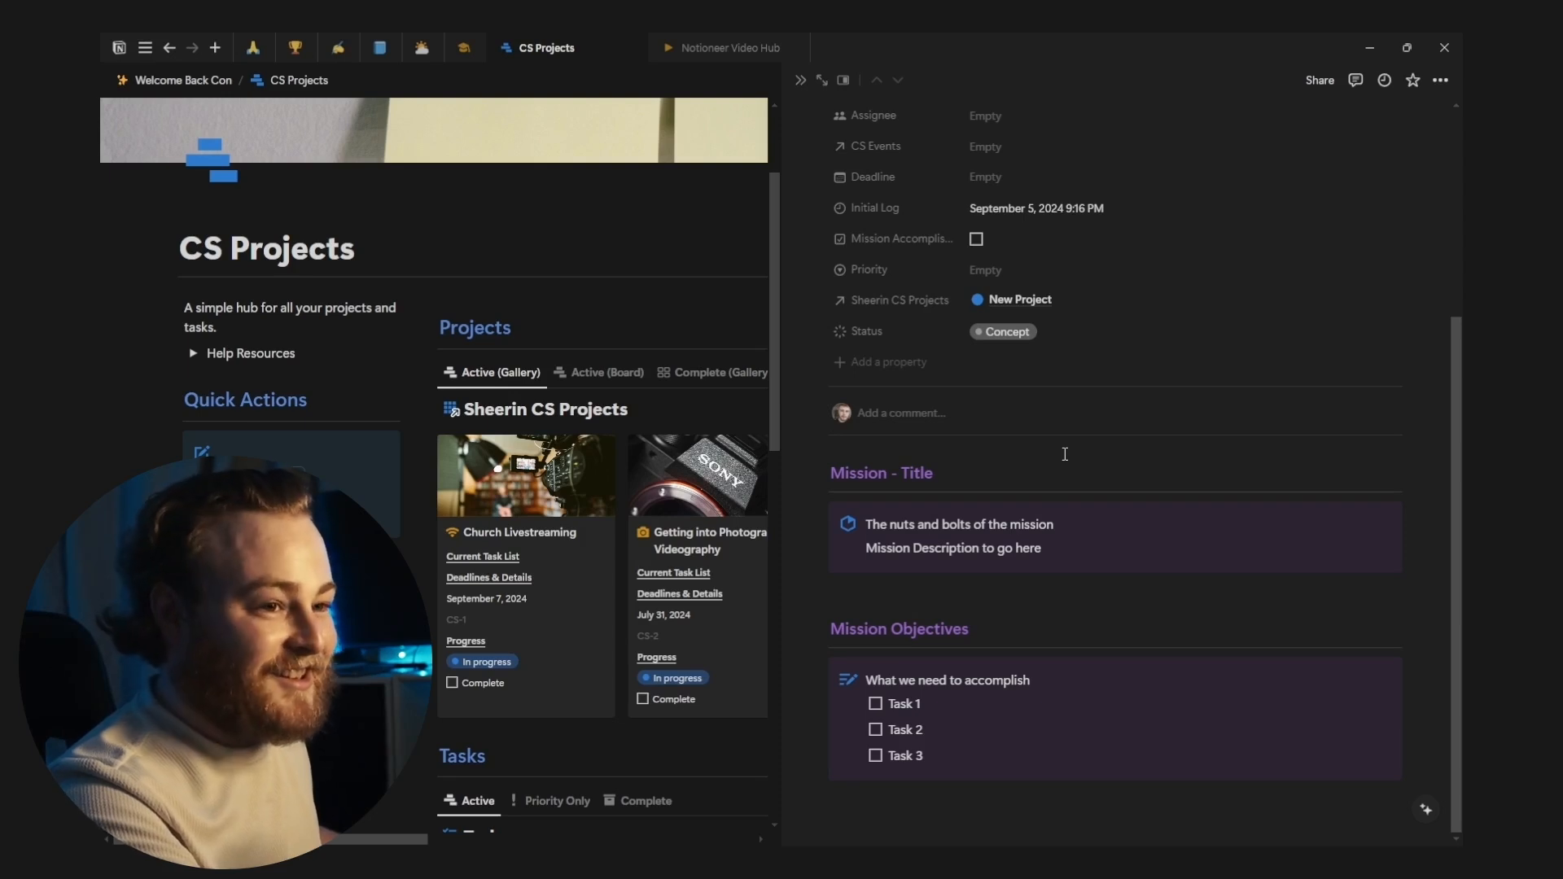
pyautogui.scroll(2, 1065, 454)
pyautogui.scroll(1, 1064, 454)
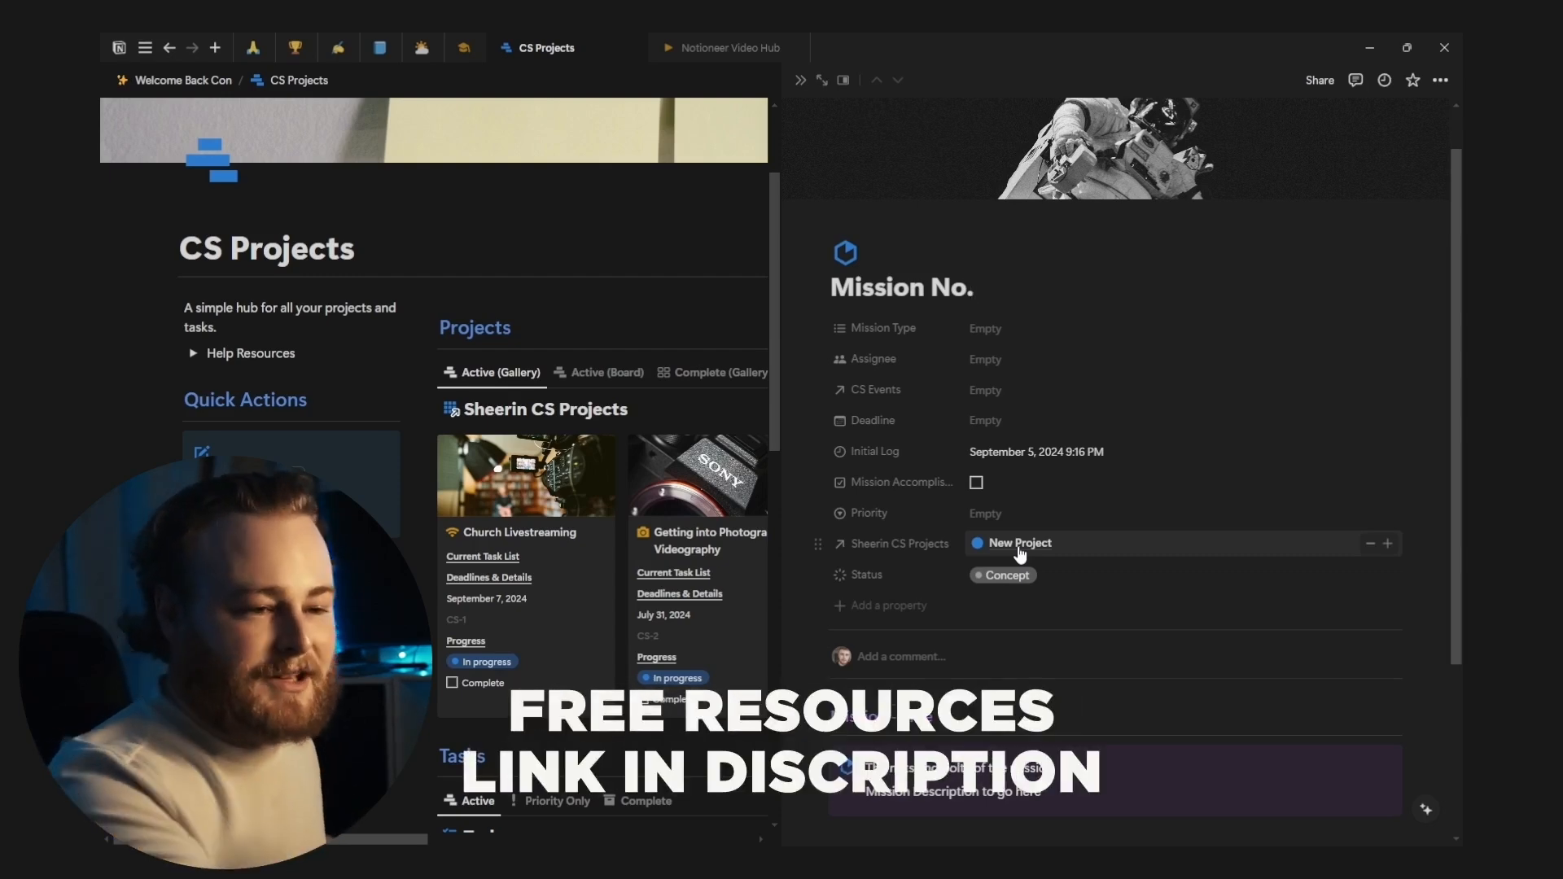
# Step: Replace the first two to-dos under Mission Objectives with "record youtube video" and "destroy my nemesis"
pyautogui.scroll(-3, 1020, 553)
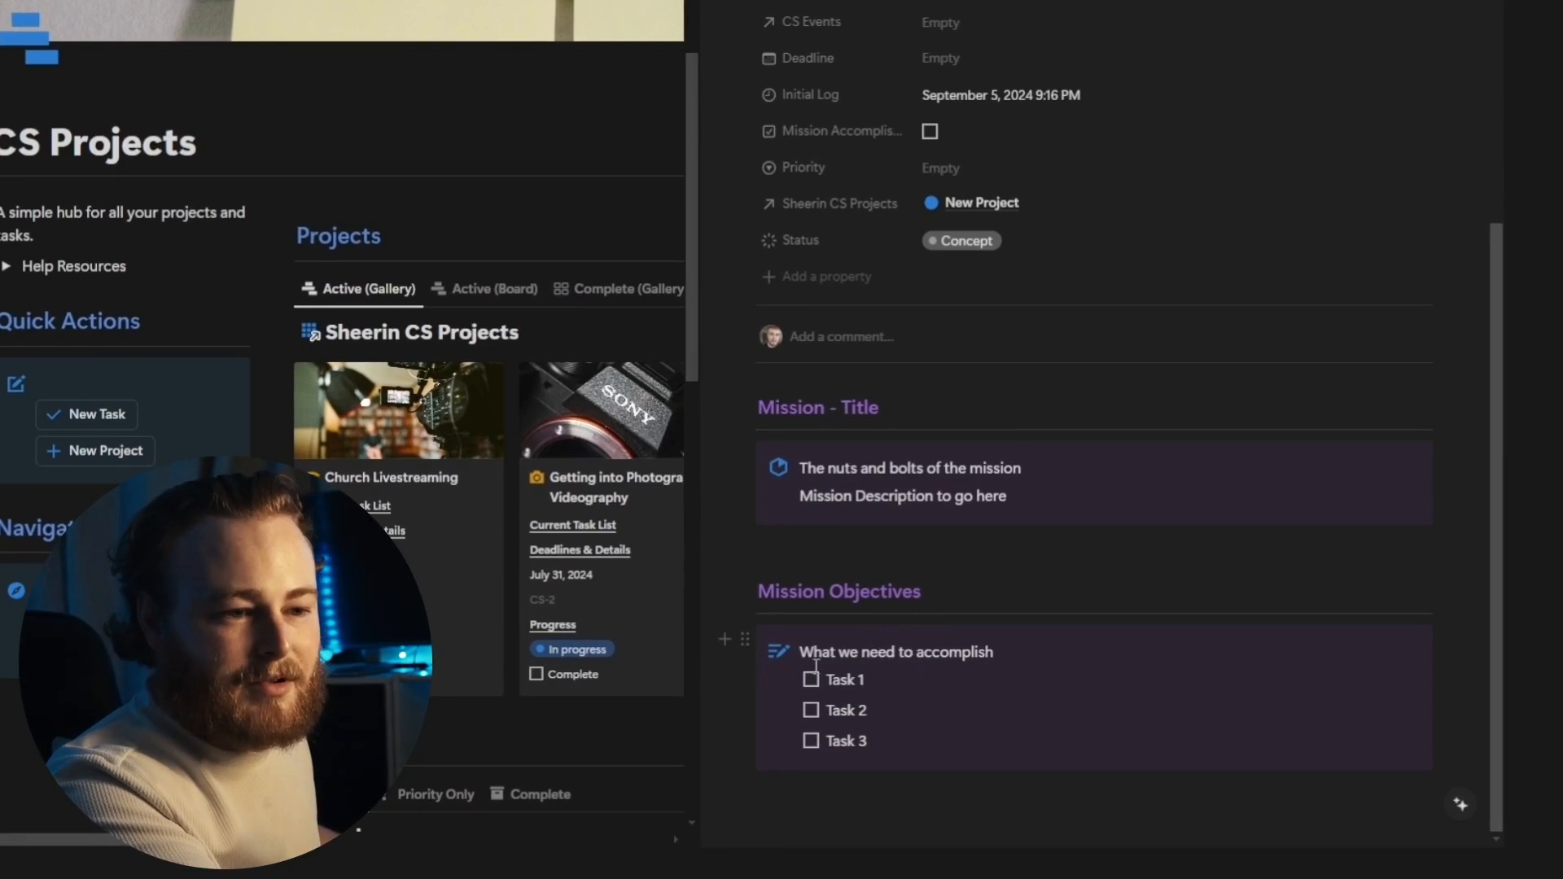
pyautogui.click(945, 665)
pyautogui.press('BackSpace')
pyautogui.press('BackSpace')
pyautogui.press('BackSpace')
pyautogui.press('BackSpace')
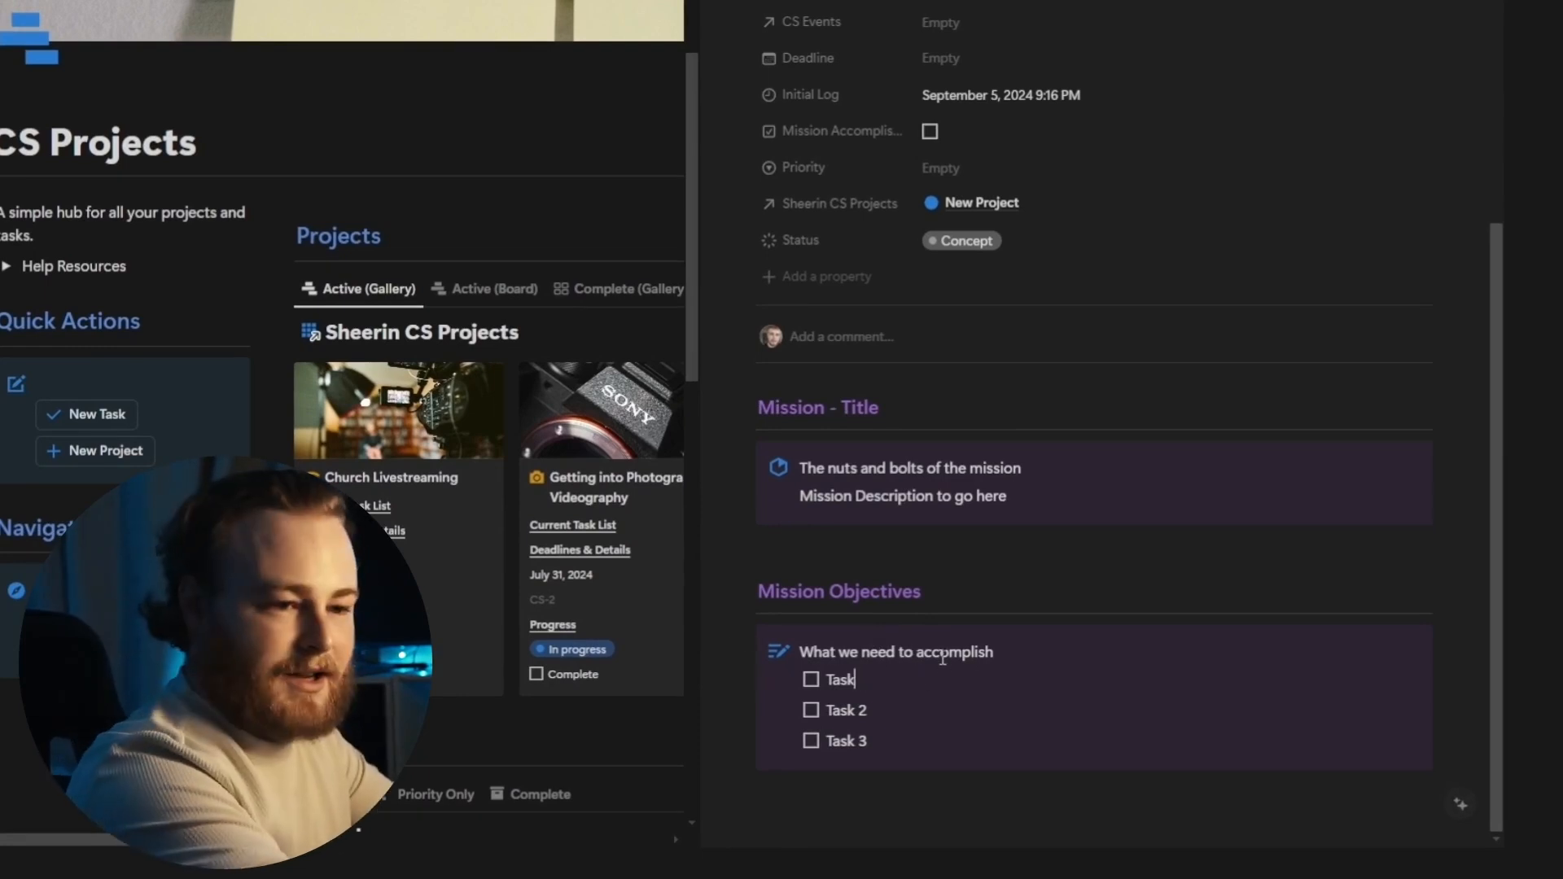
pyautogui.press('BackSpace')
pyautogui.press('BackSpace')
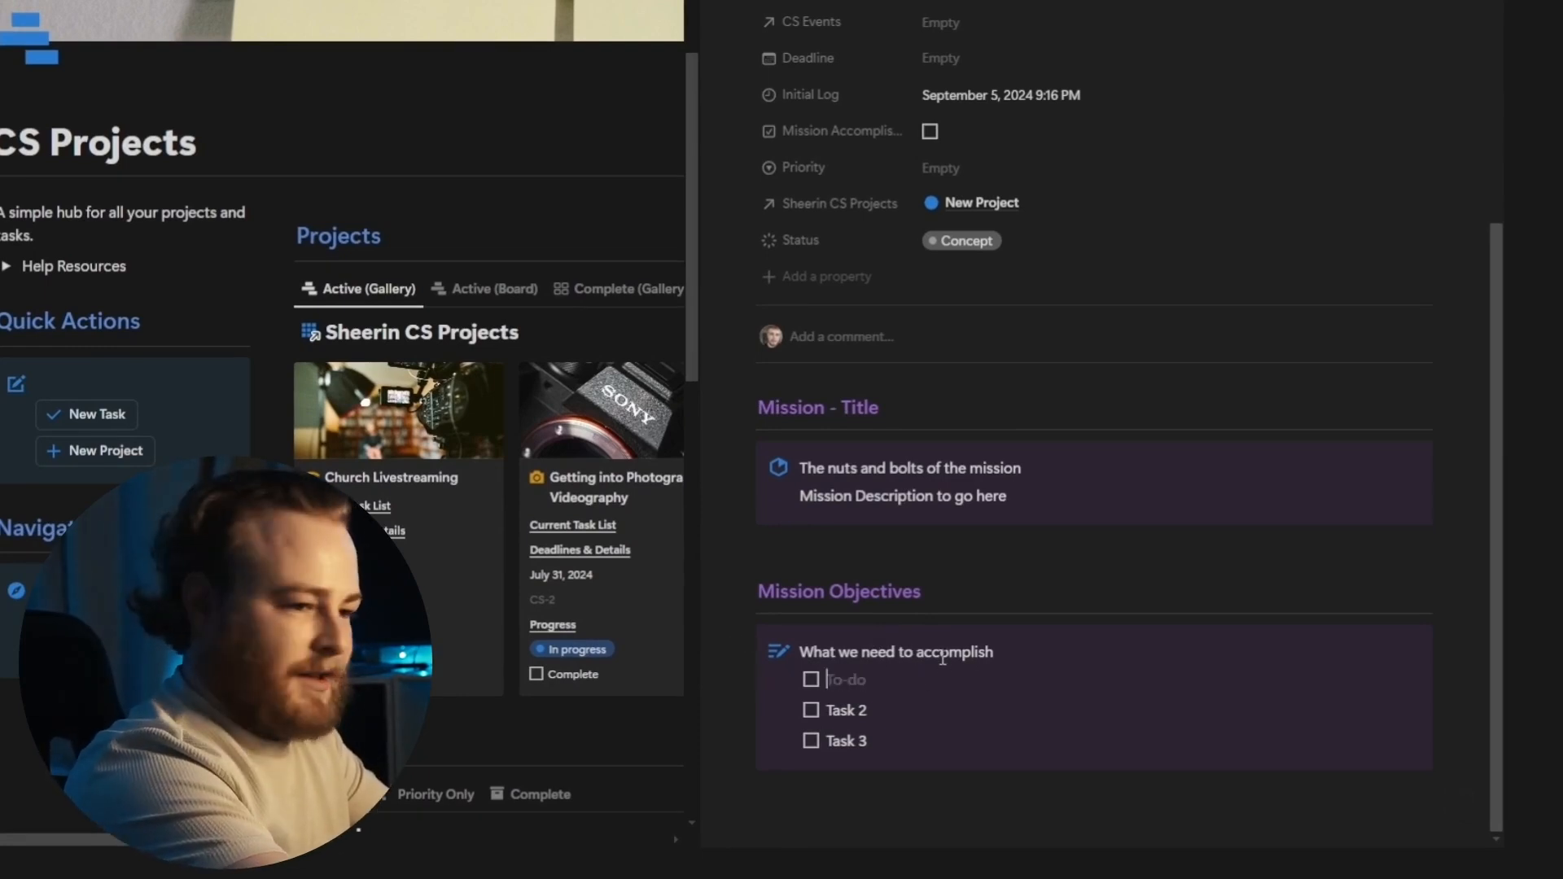
pyautogui.write('record ')
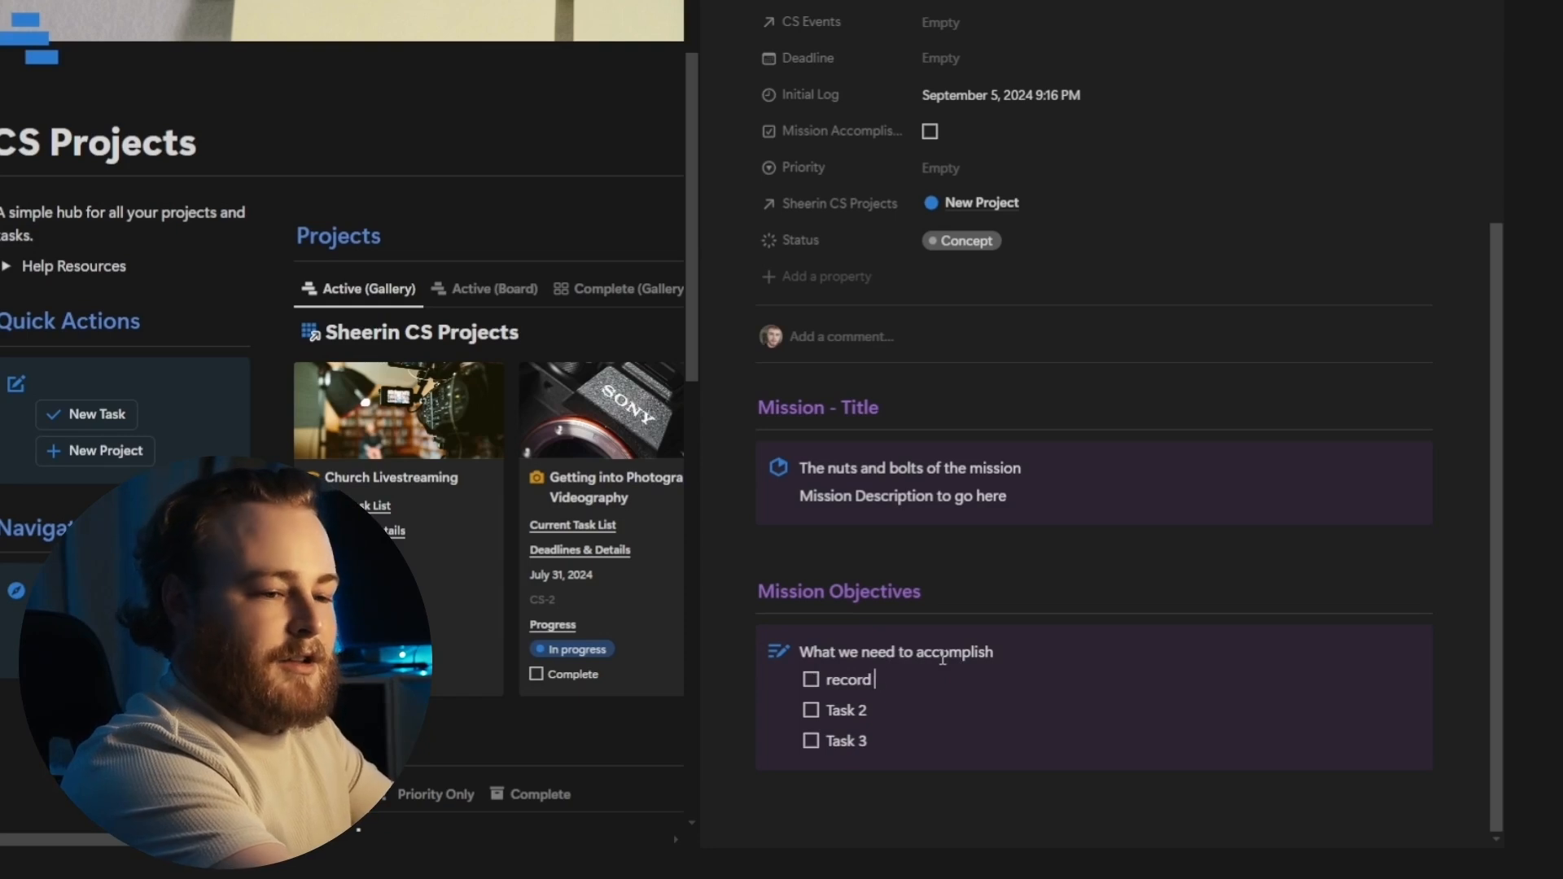
pyautogui.write('youtube video')
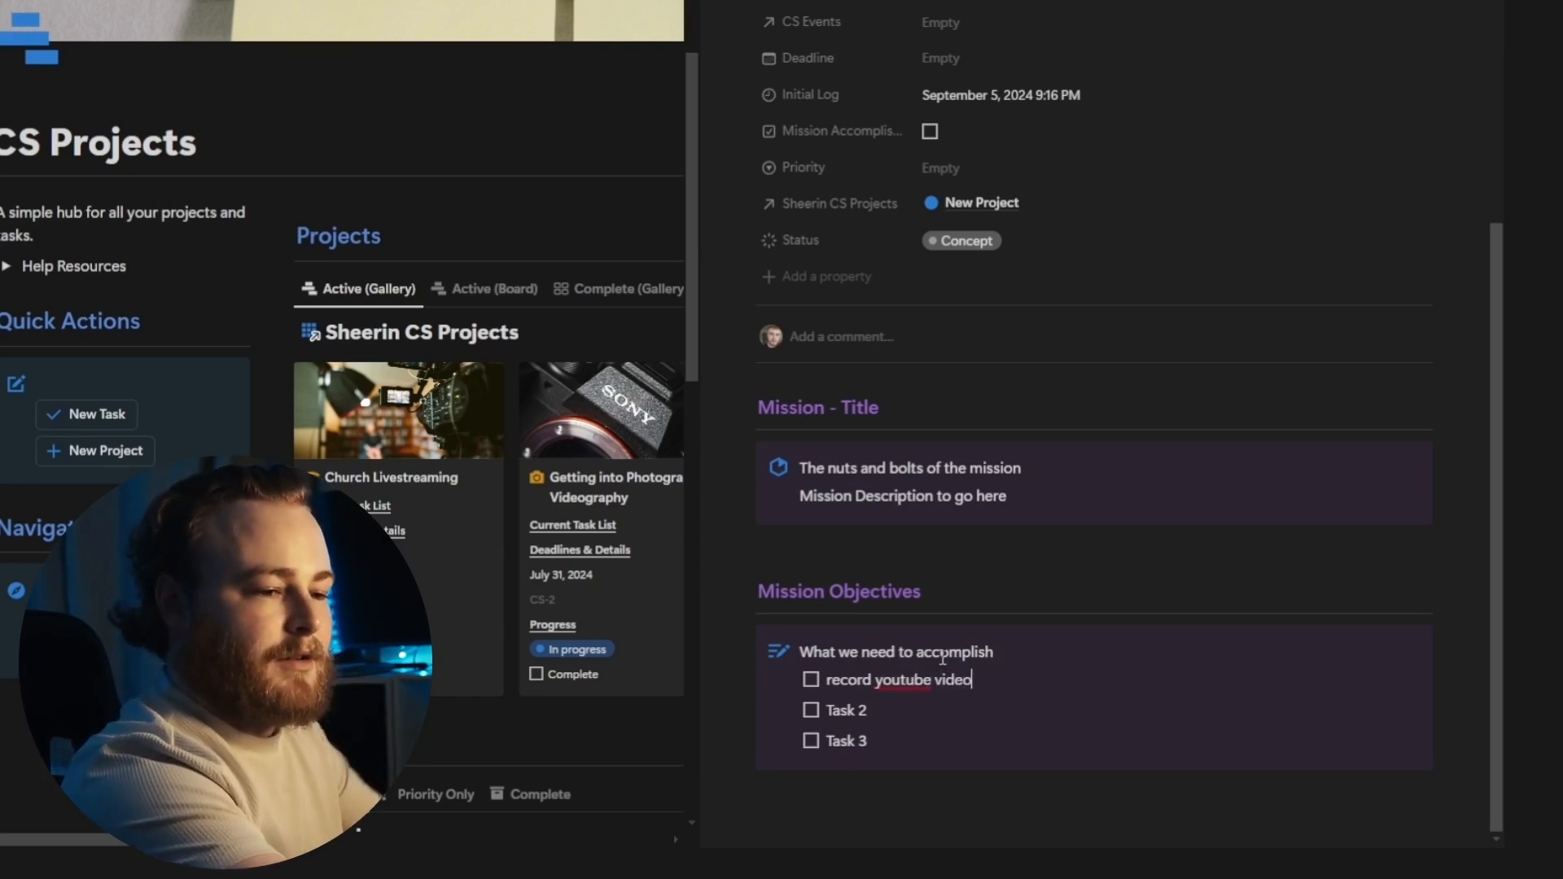
pyautogui.moveTo(866, 710); pyautogui.dragTo(830, 698)
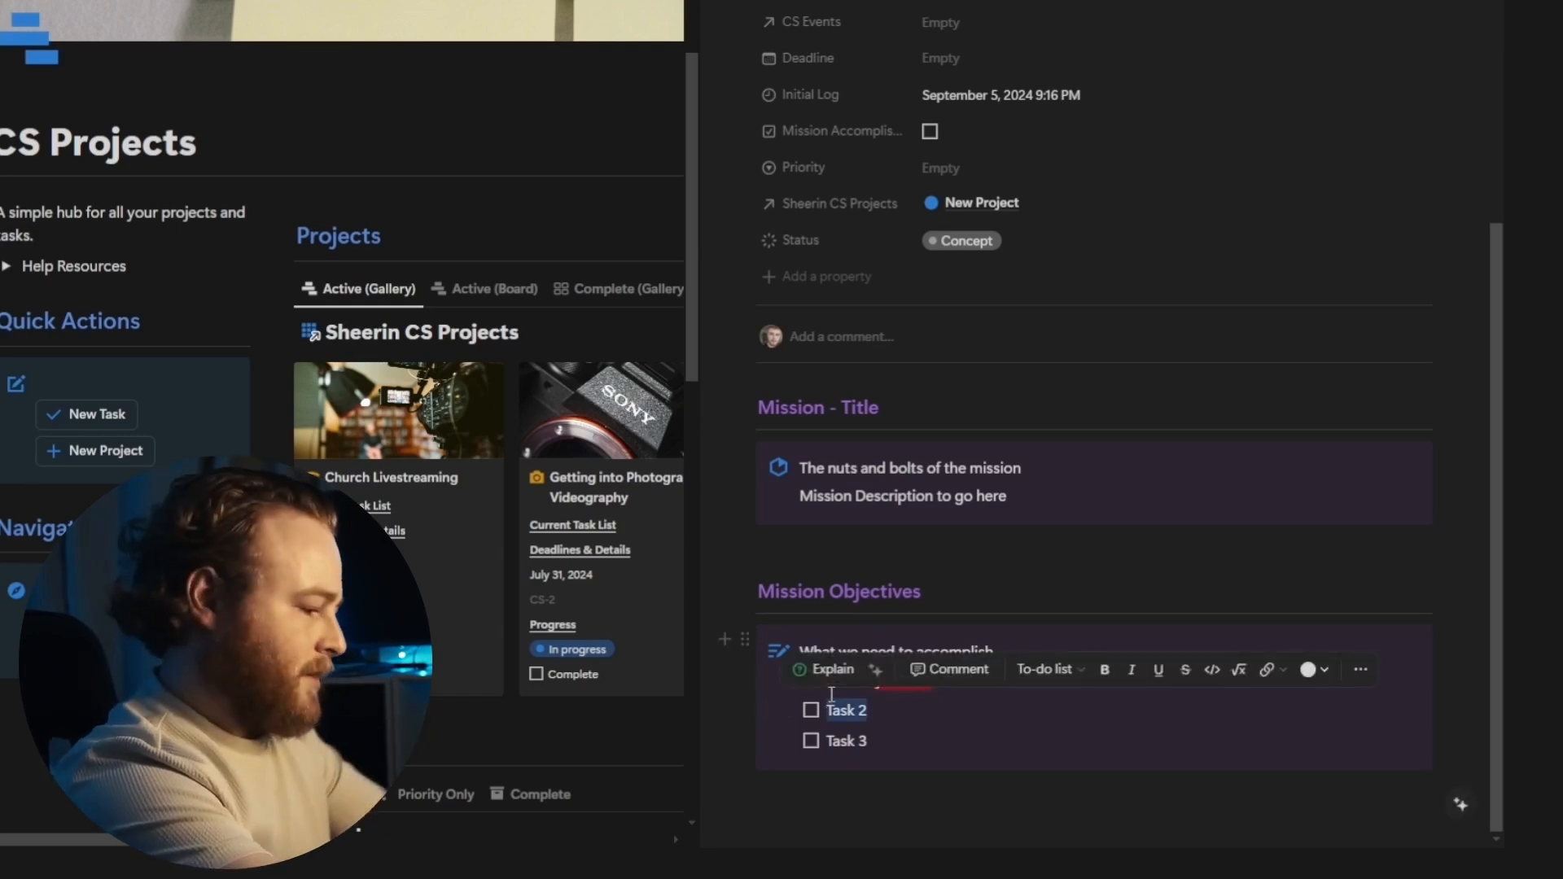
pyautogui.write('destroy my nemesis')
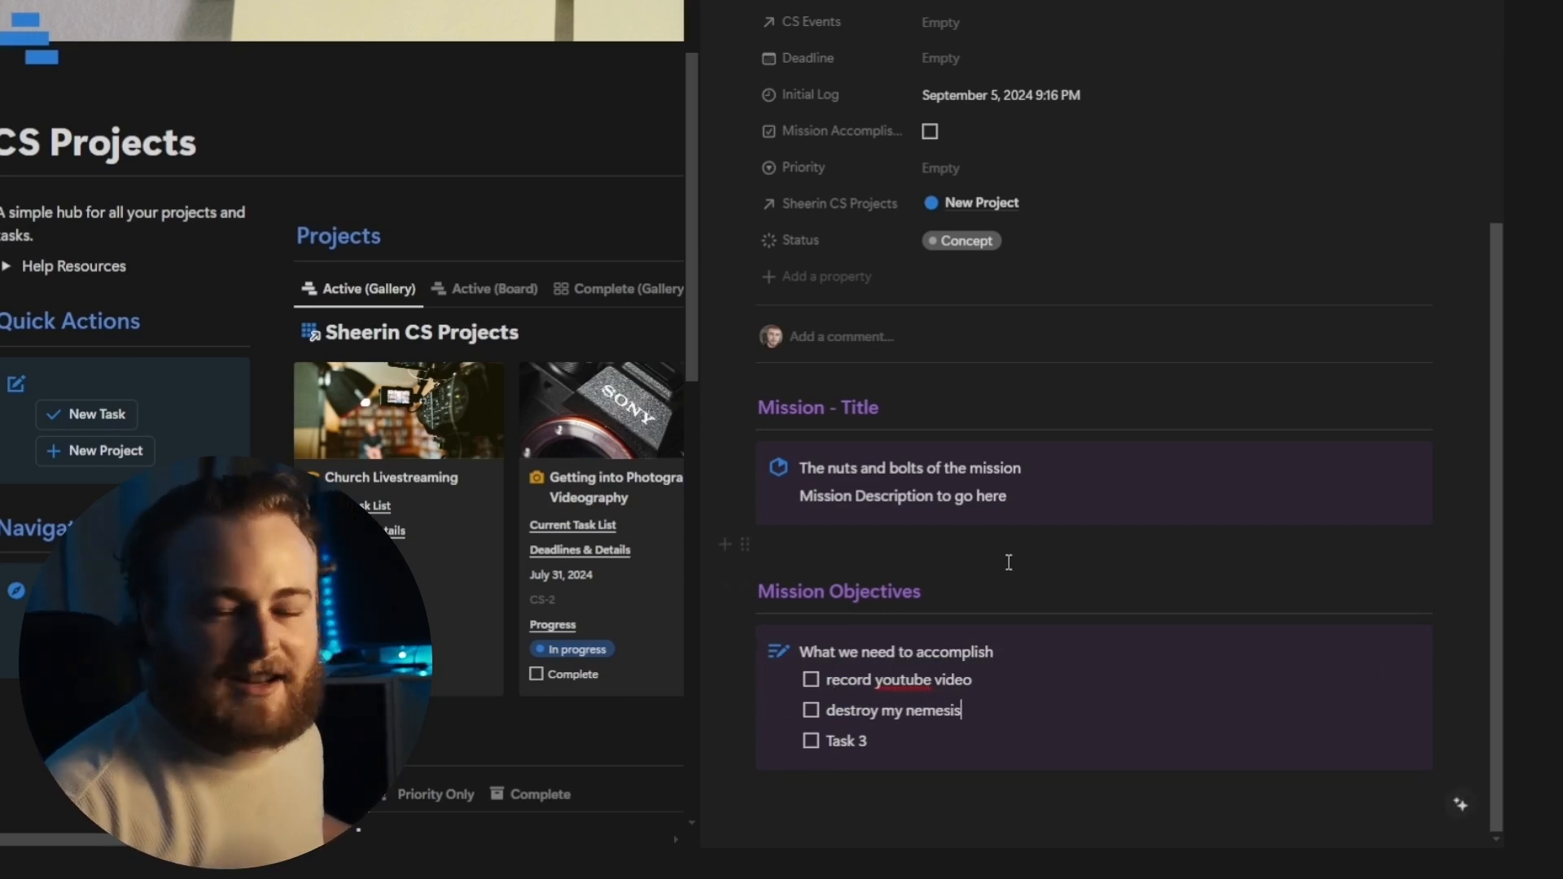
# Step: Close the mission and reopen the New Project page to examine its Tasks List, returning to the CS Projects page
pyautogui.scroll(3, 1029, 539)
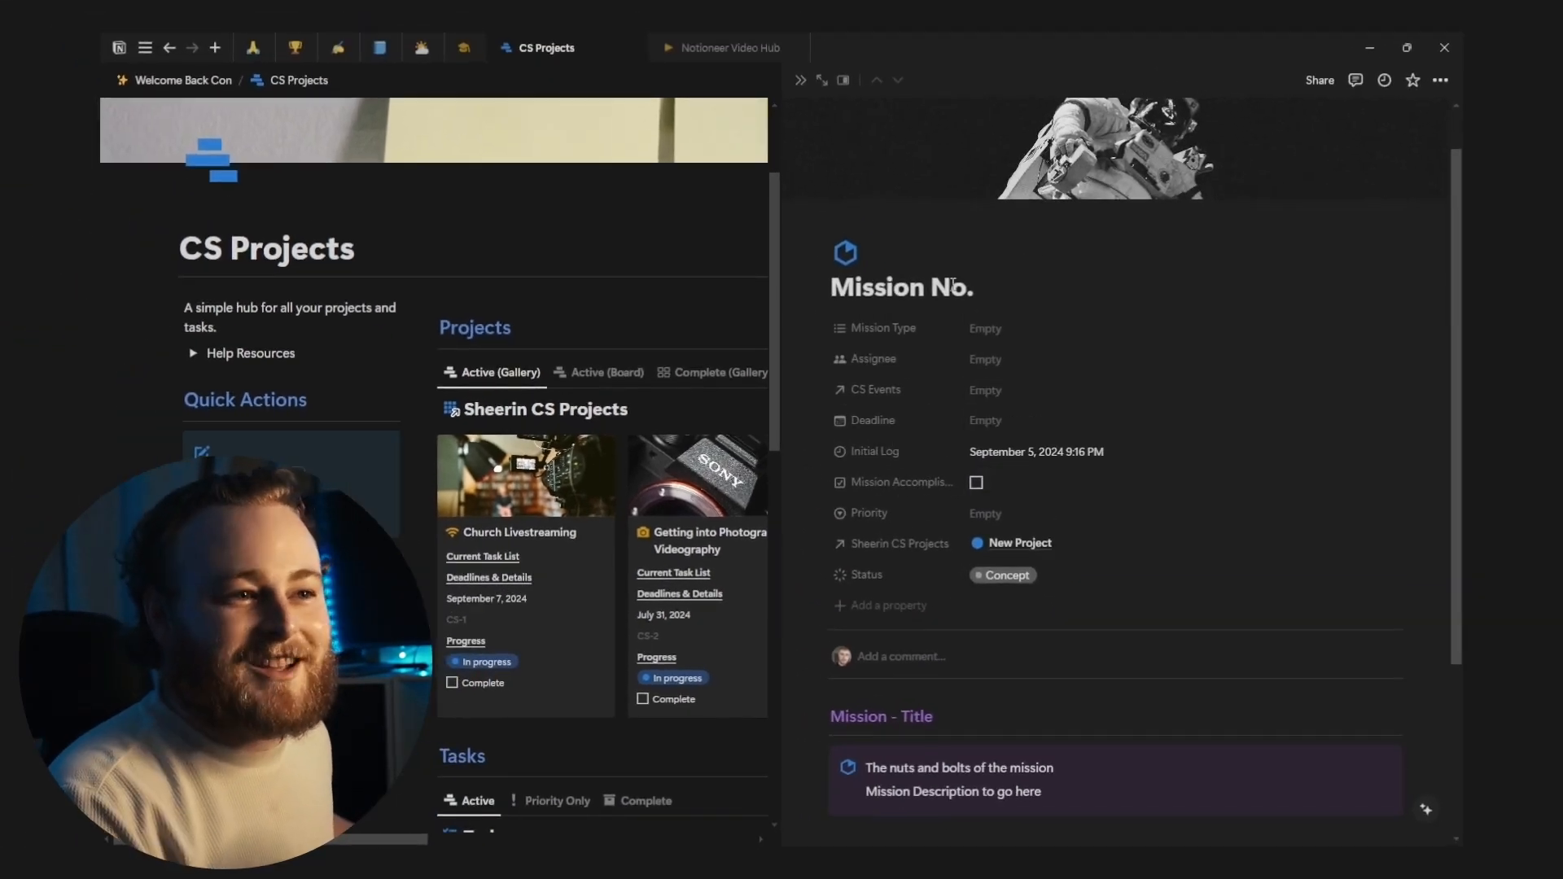
pyautogui.click(614, 268)
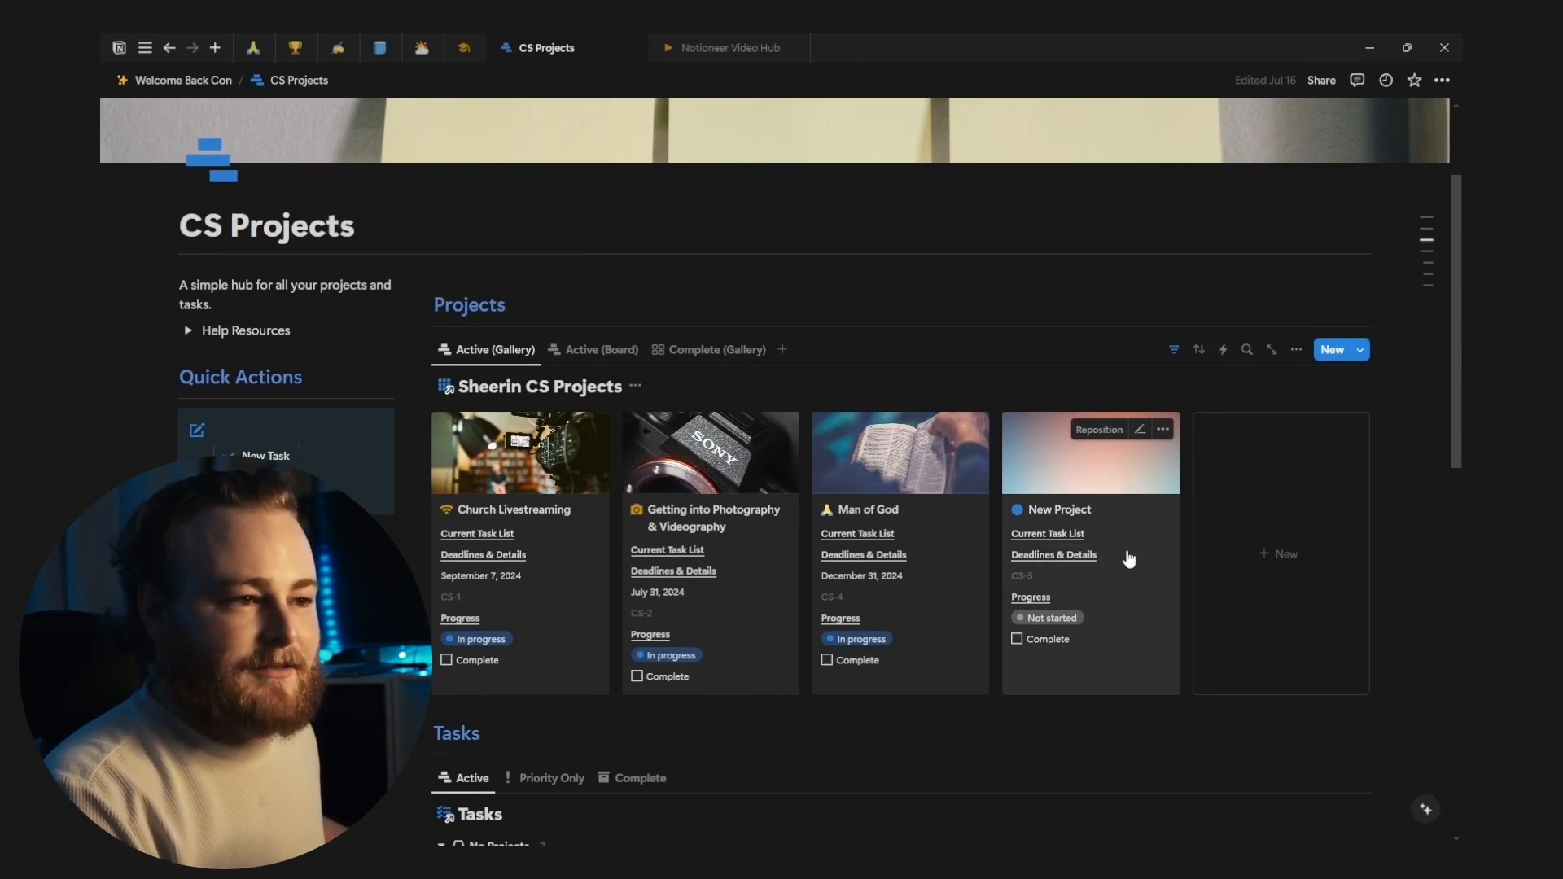
pyautogui.click(1129, 559)
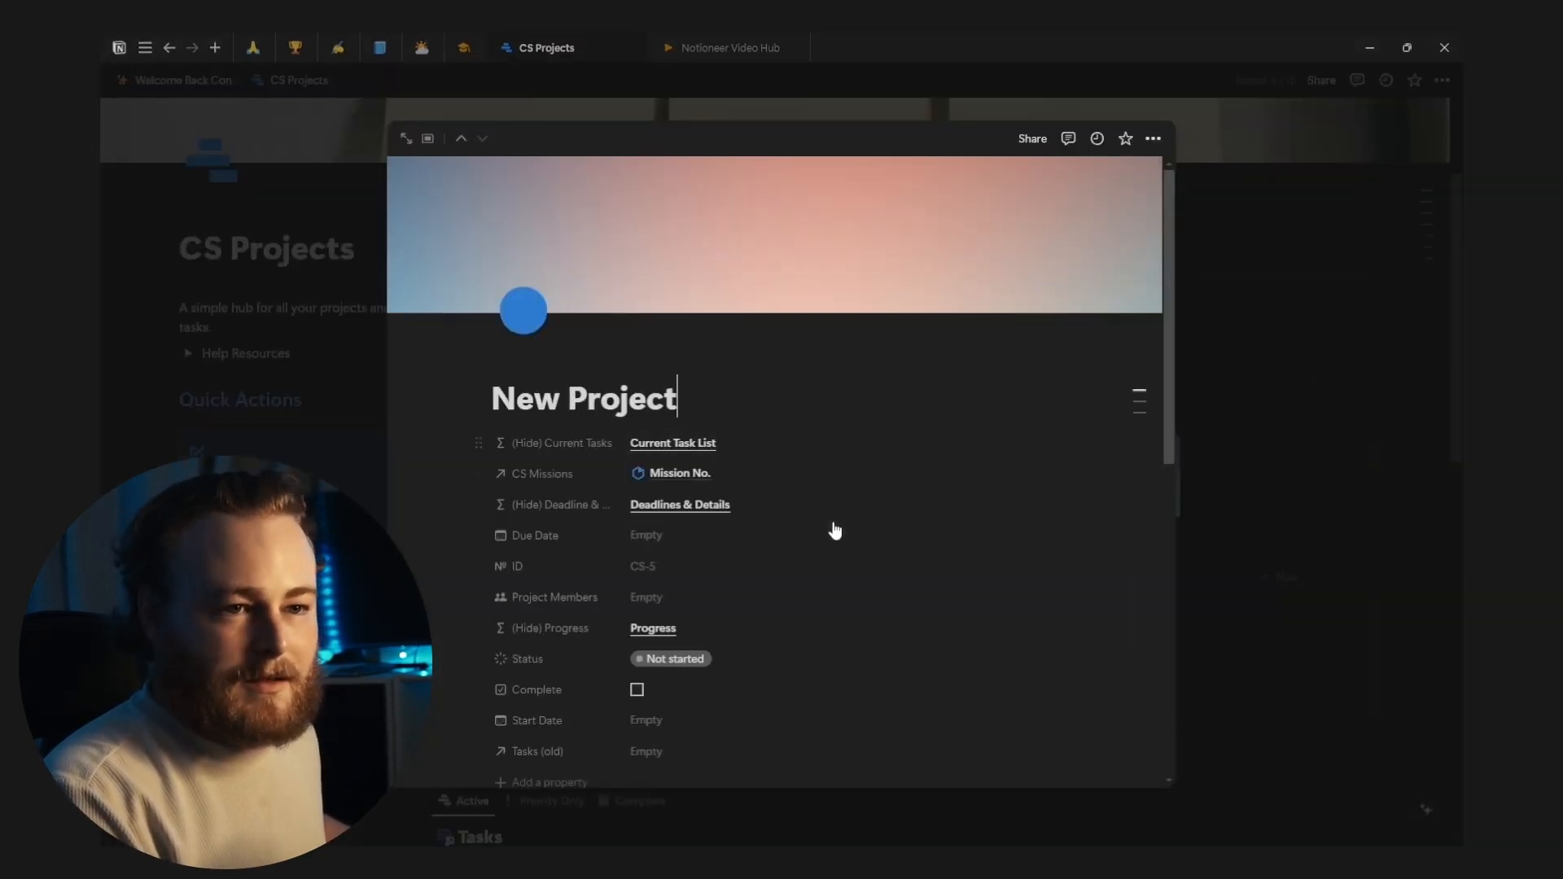
pyautogui.scroll(-8, 834, 535)
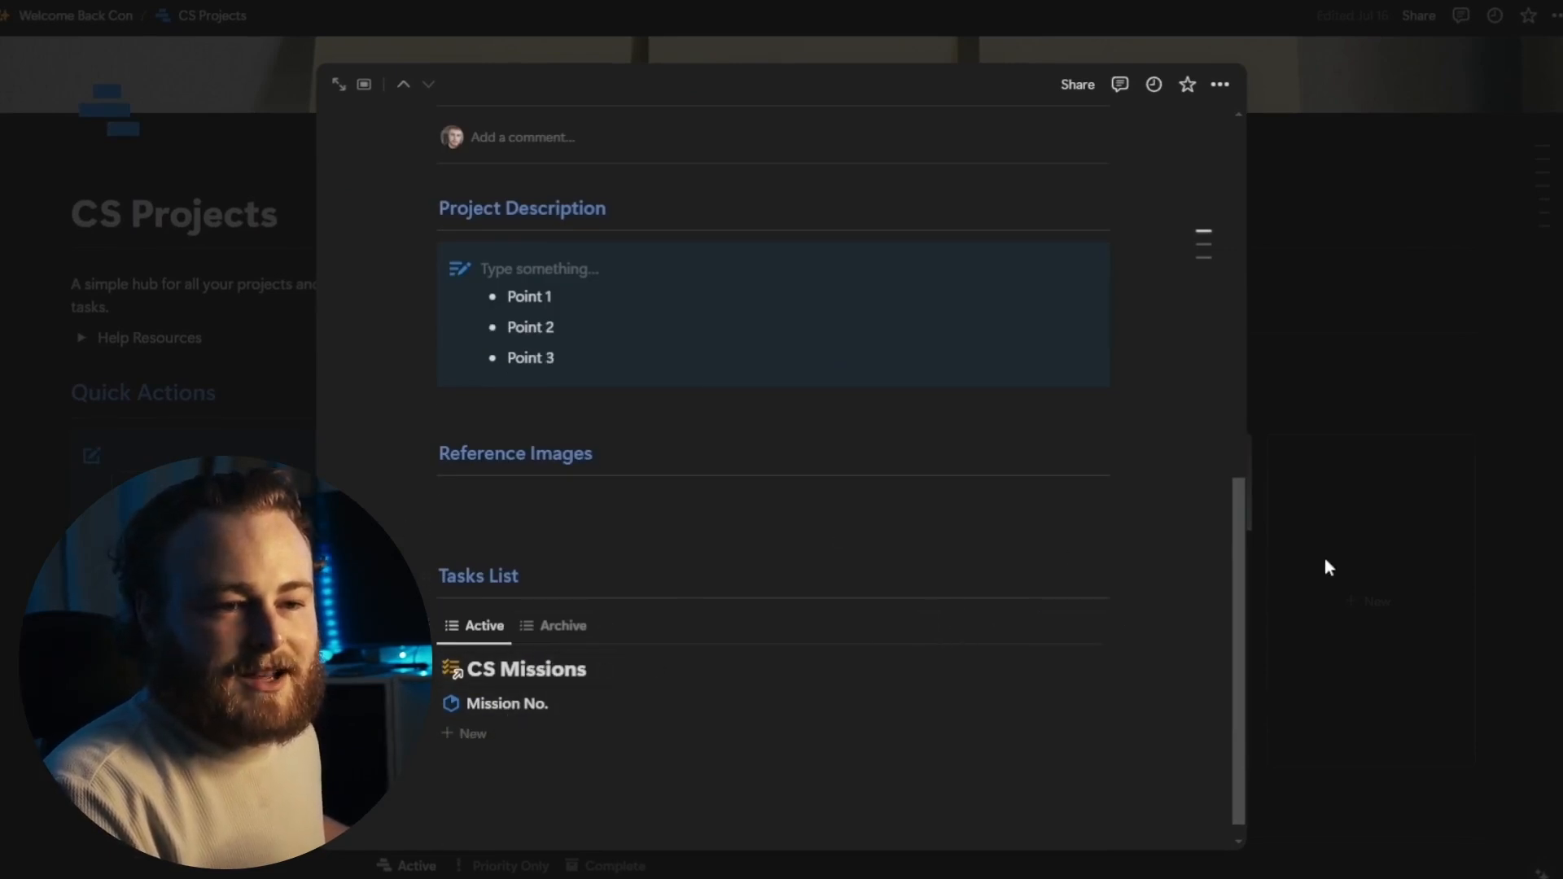
pyautogui.click(1425, 399)
pyautogui.scroll(-4, 1031, 564)
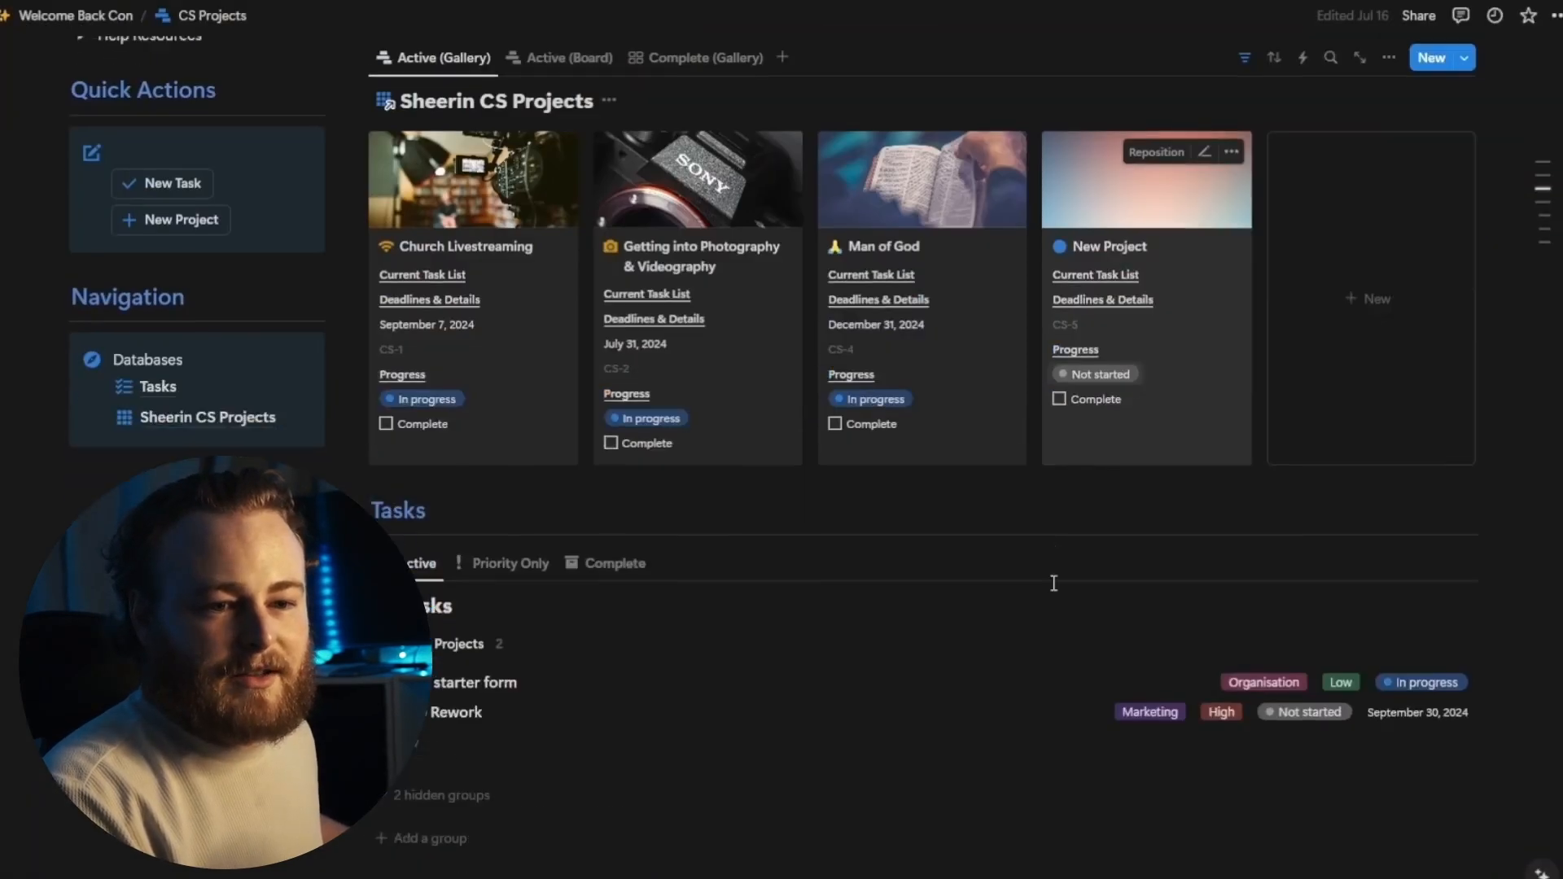
# Step: Open the New Project page and go to the source CS Missions database from its Tasks List
pyautogui.scroll(4, 1029, 509)
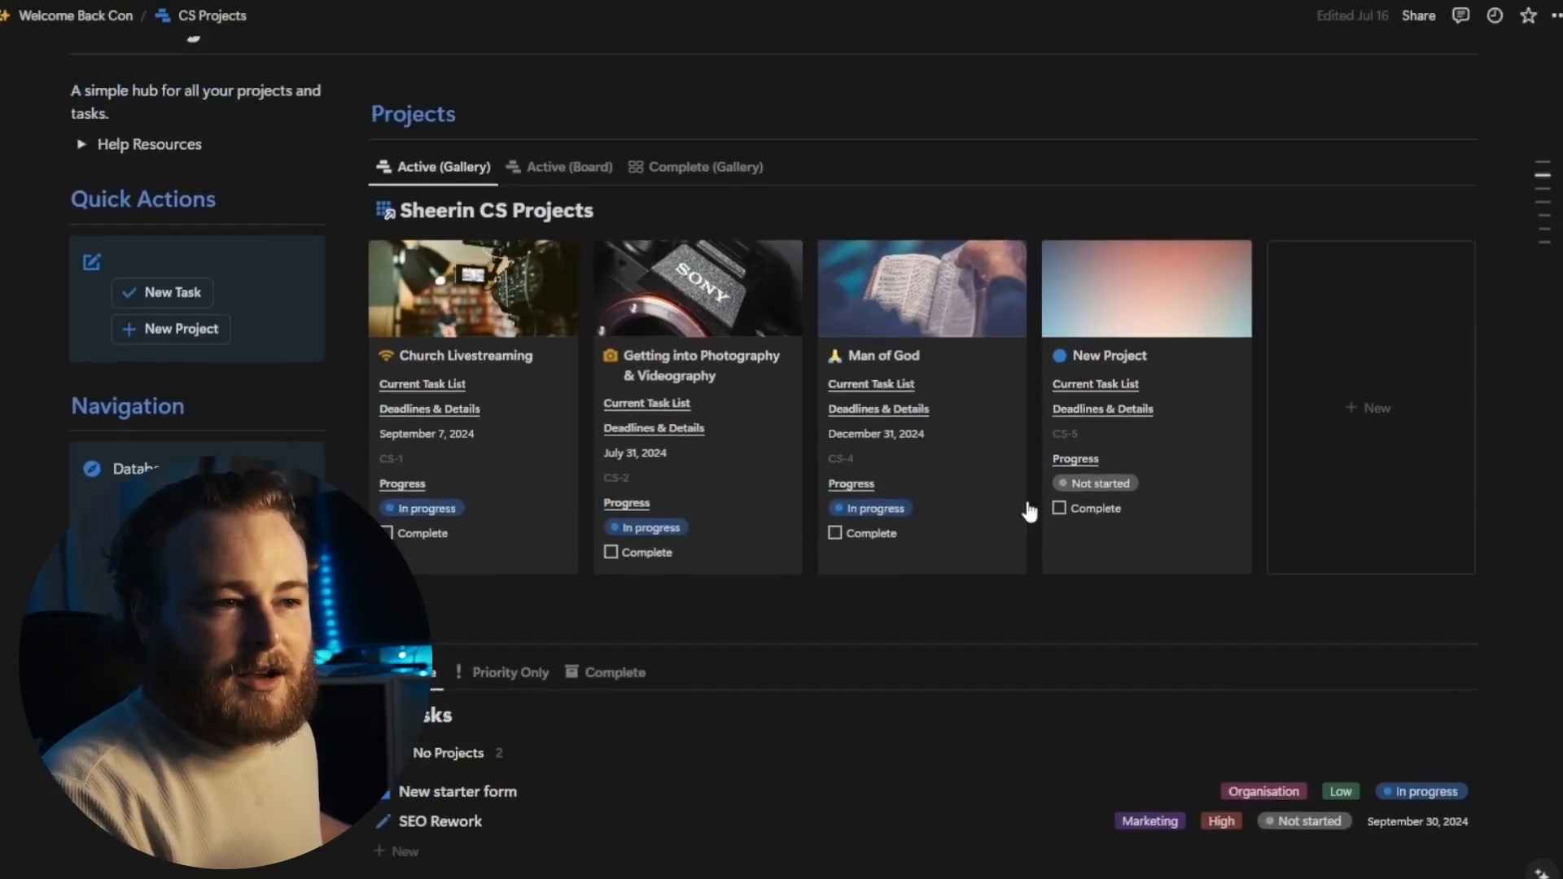
pyautogui.click(1144, 412)
pyautogui.scroll(-10, 669, 621)
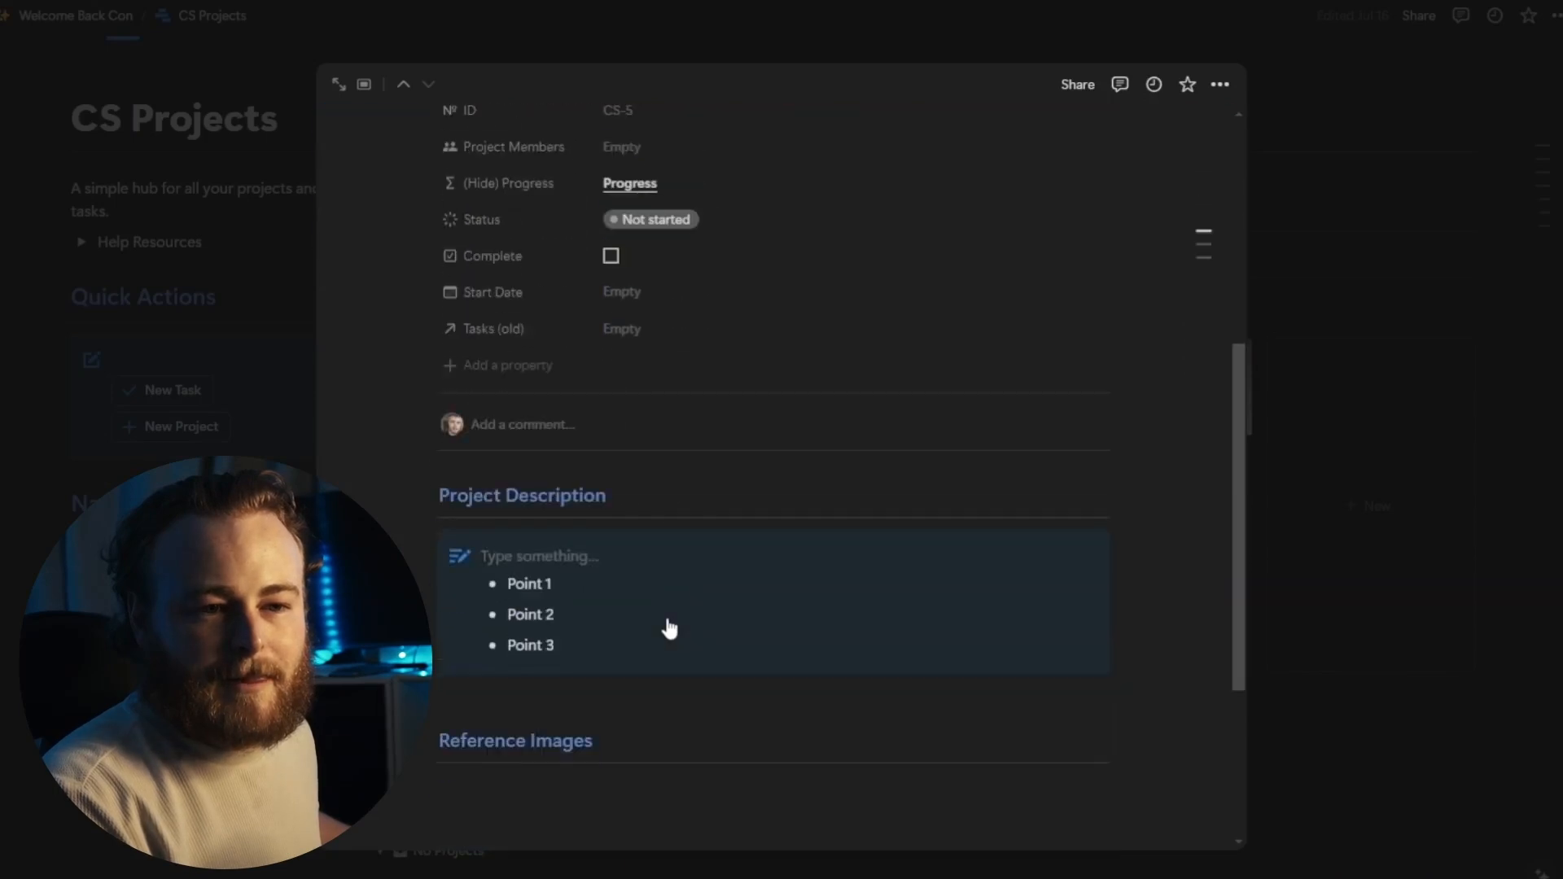
pyautogui.click(538, 652)
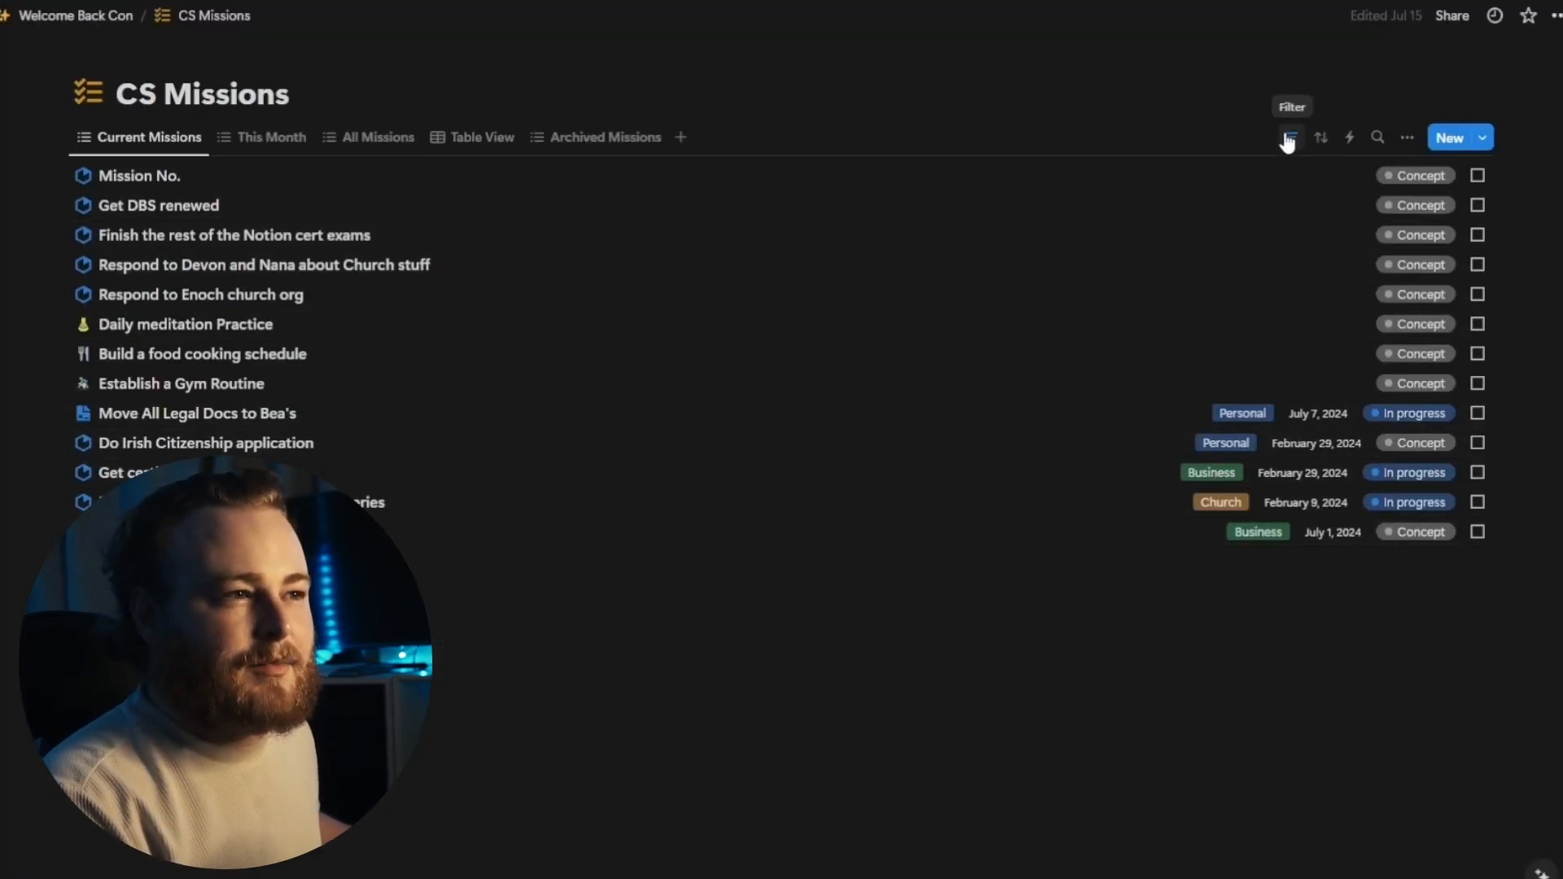
# Step: Filter the Current Missions view by Sheerin CS Projects containing New Project, and clear the project from that filter
pyautogui.click(1290, 137)
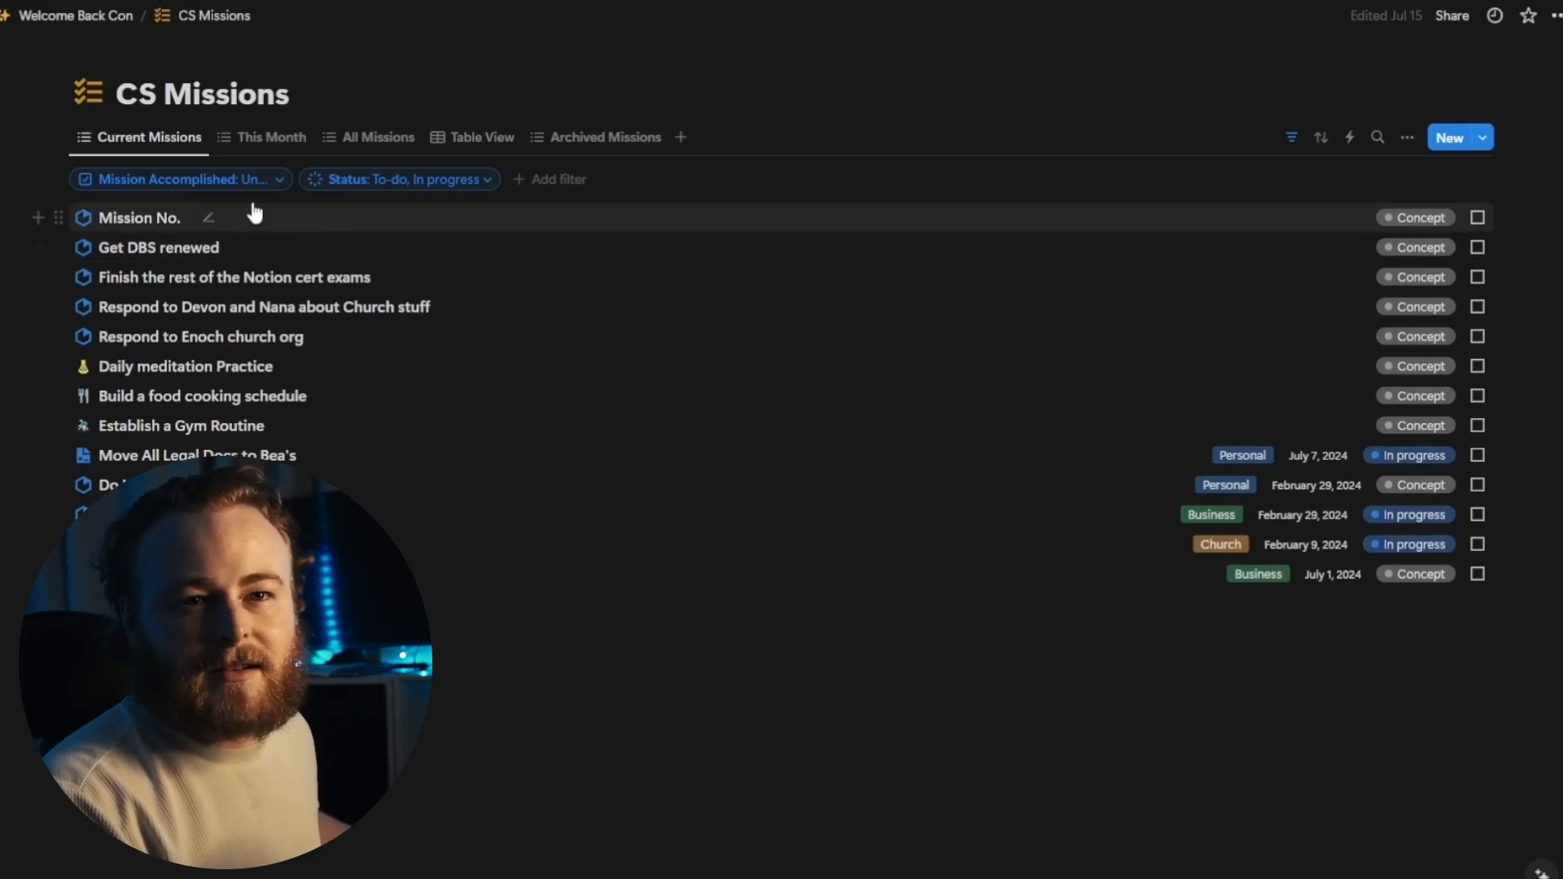
pyautogui.click(529, 184)
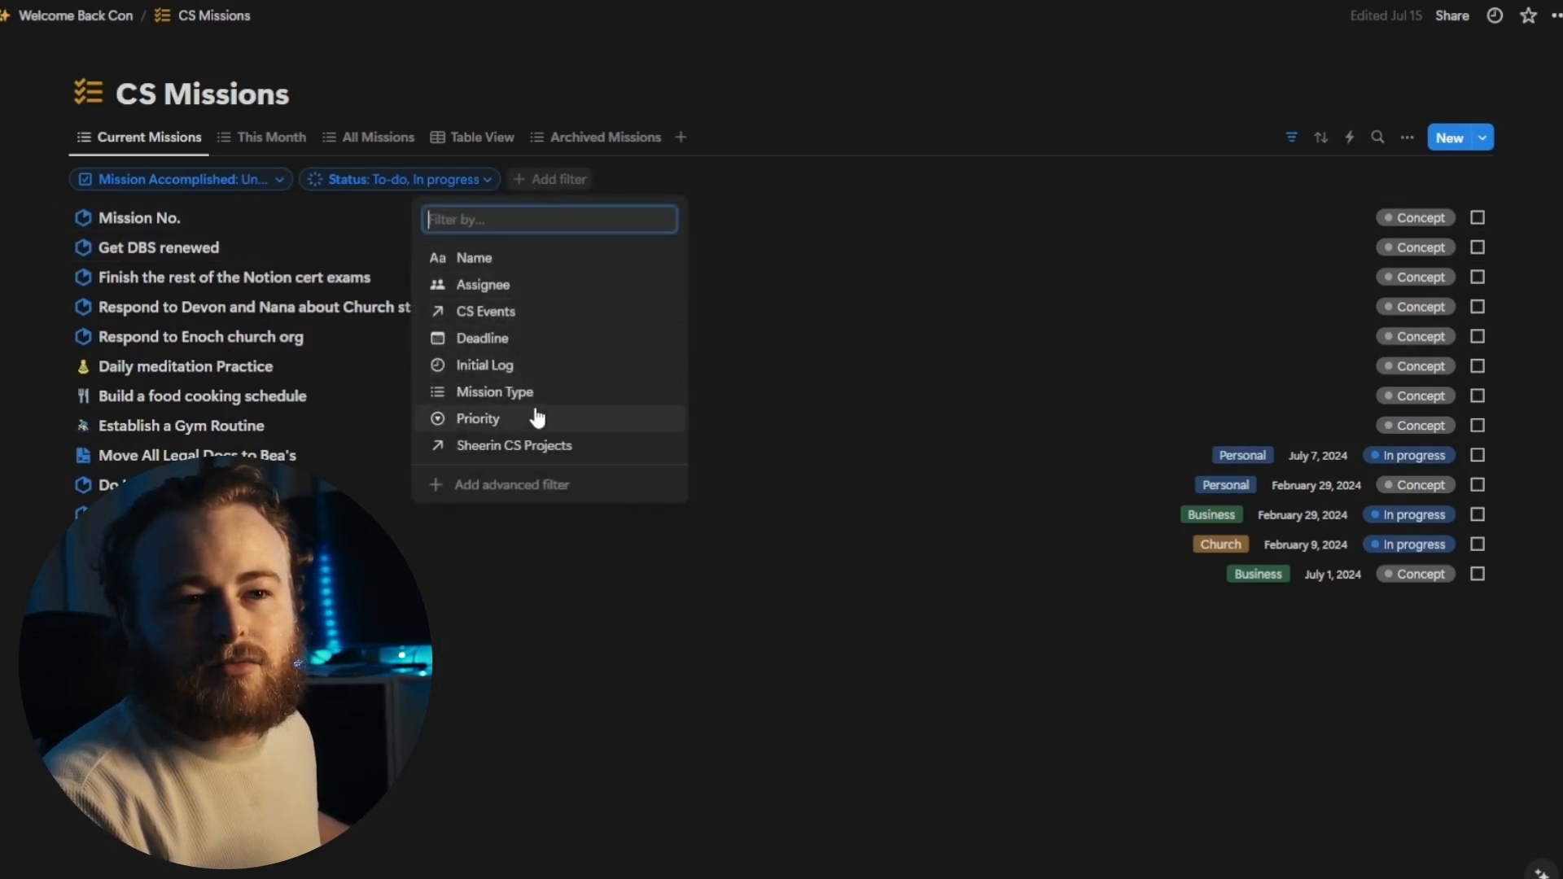
pyautogui.click(540, 447)
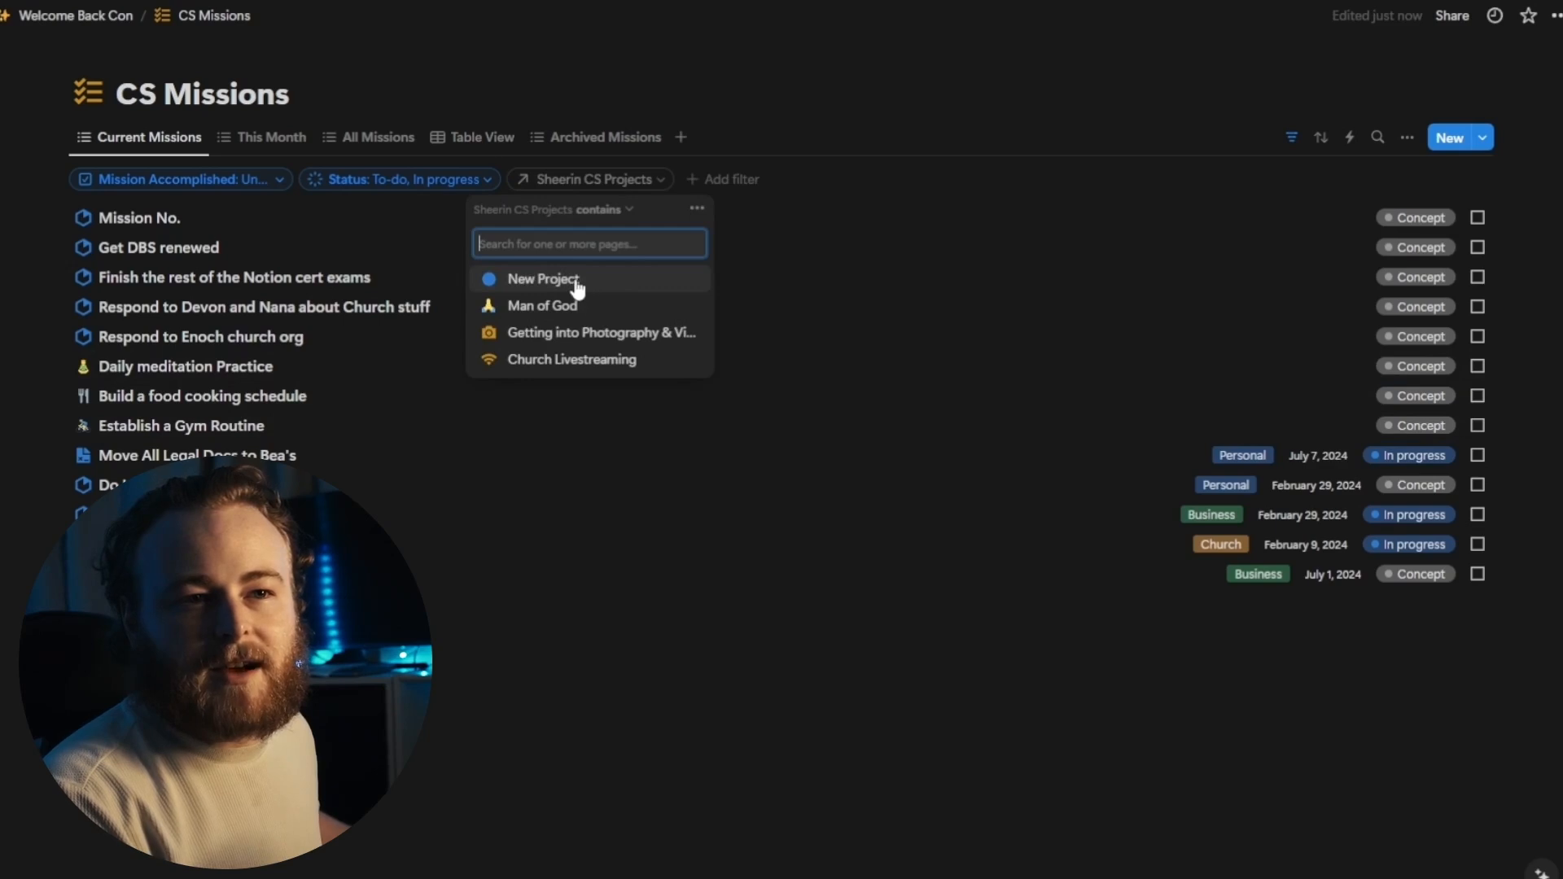
pyautogui.click(577, 285)
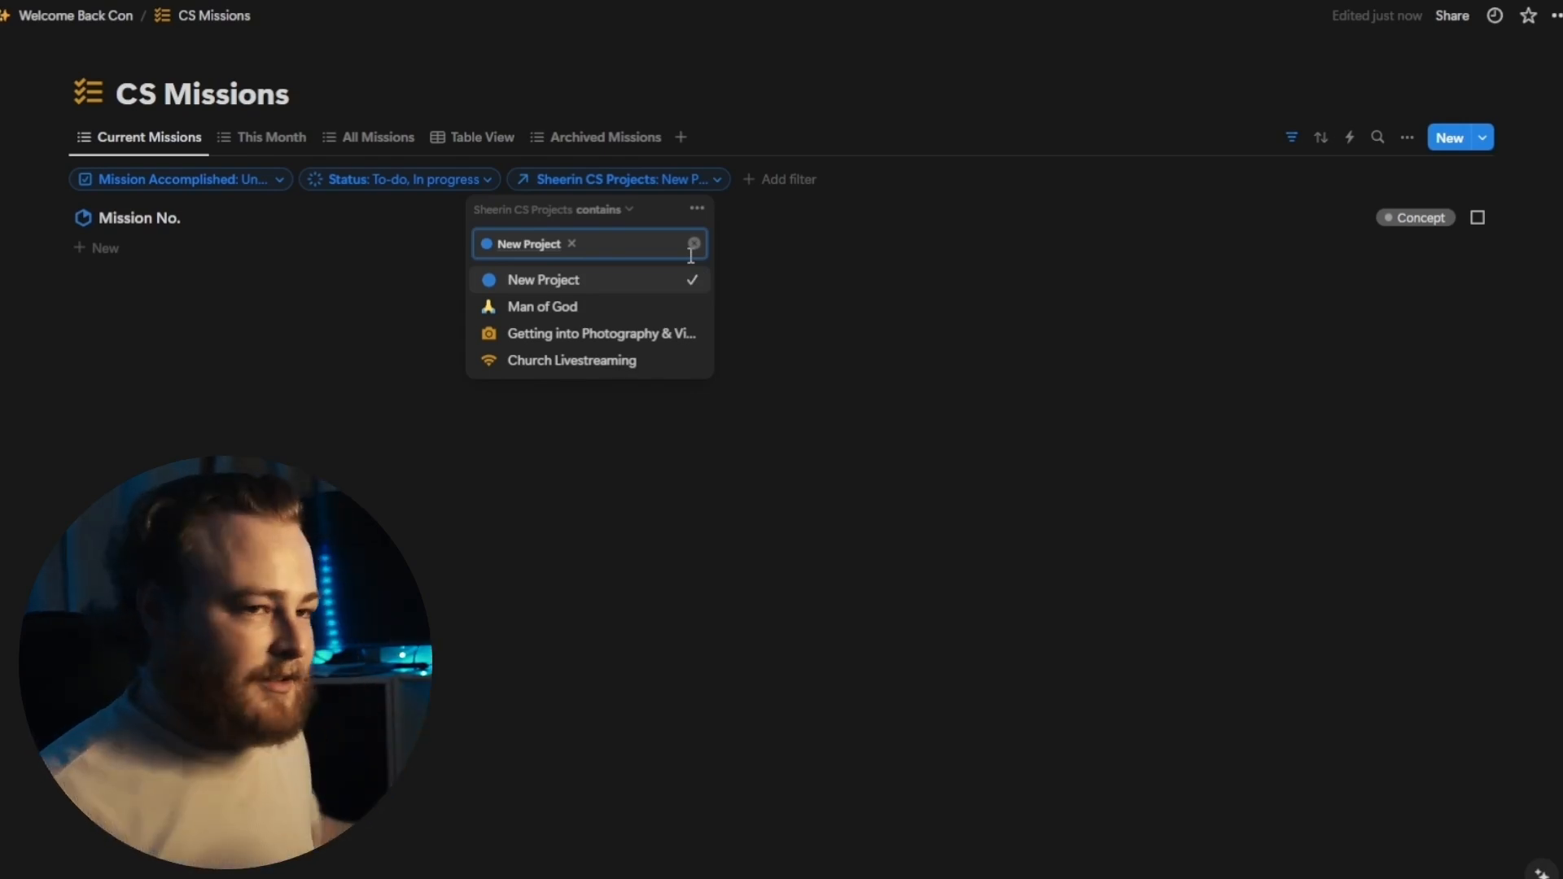
pyautogui.click(572, 244)
pyautogui.click(819, 192)
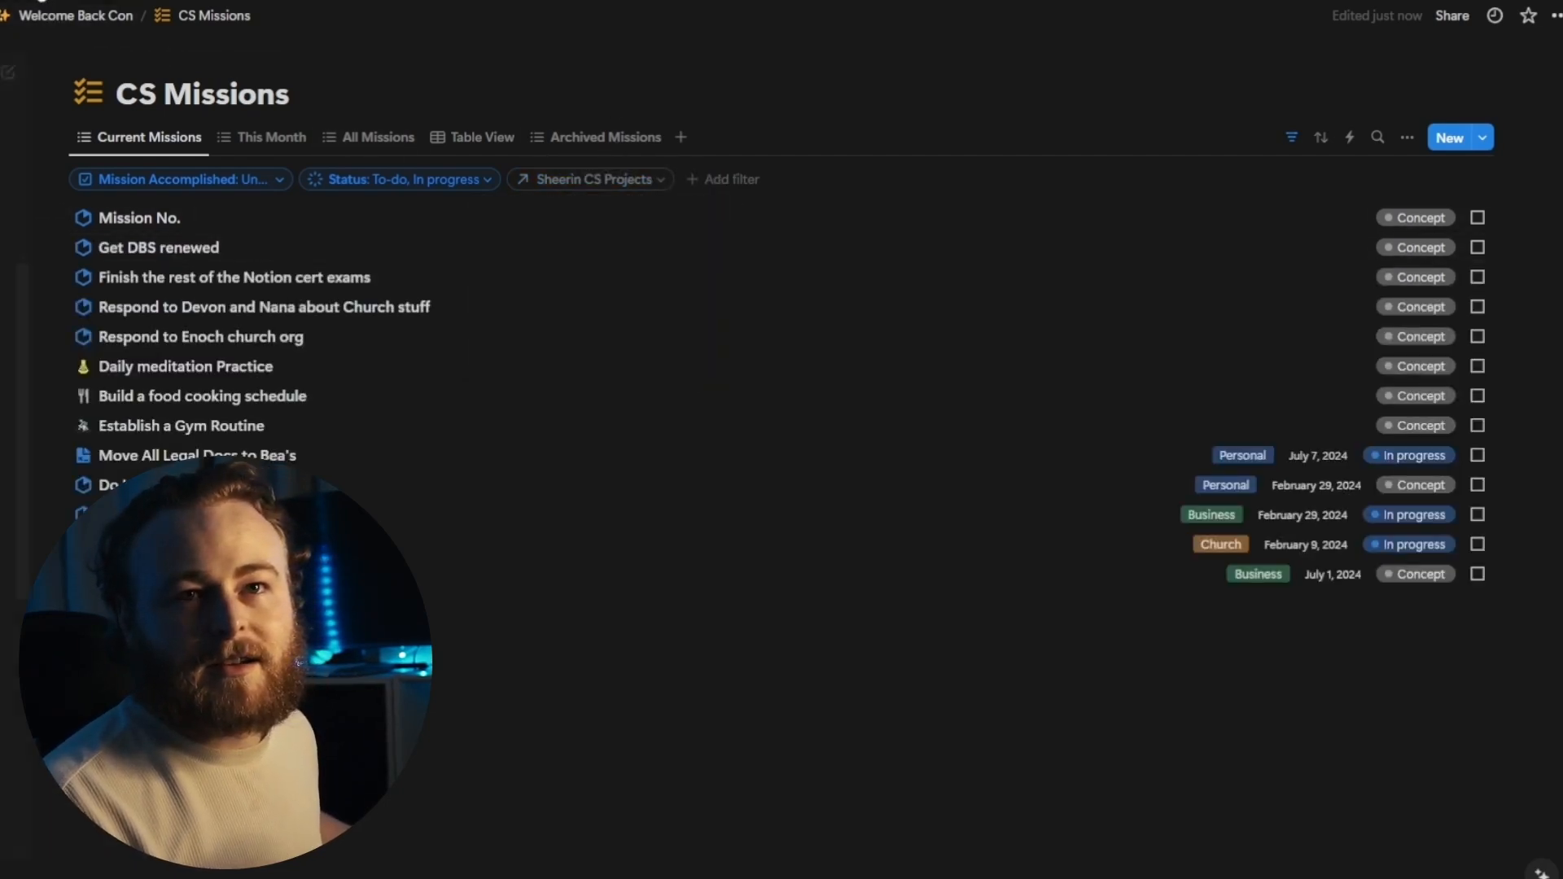
# Step: Examine the Sheerin CS Projects filter on the New Project page's Tasks List and return to the CS Projects page
pyautogui.hotkey('alt', 'Left')
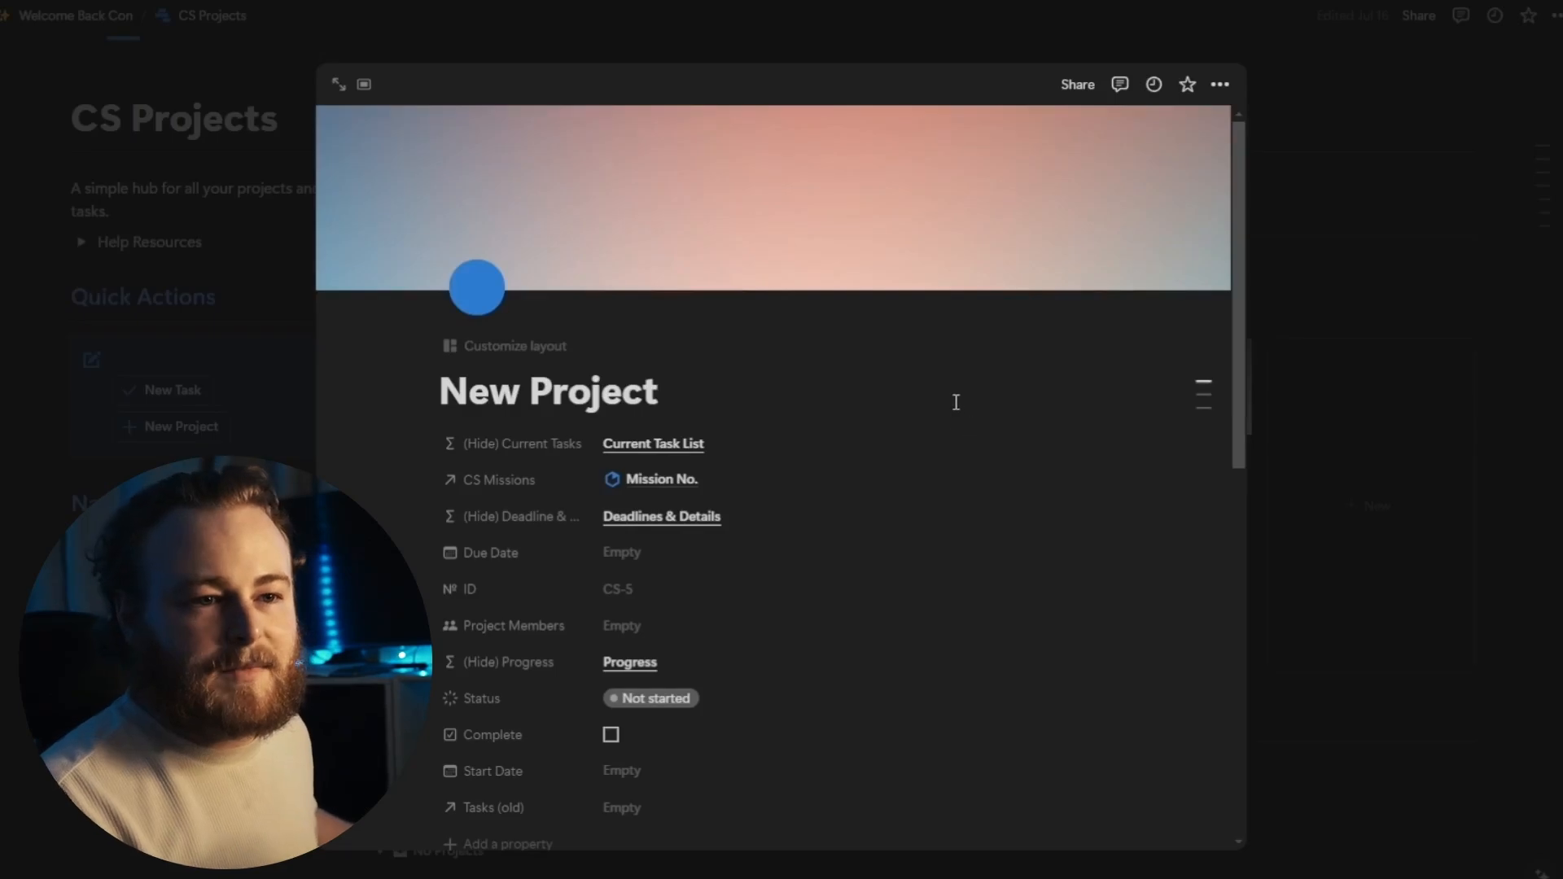
pyautogui.scroll(-7, 860, 430)
pyautogui.scroll(-2, 849, 451)
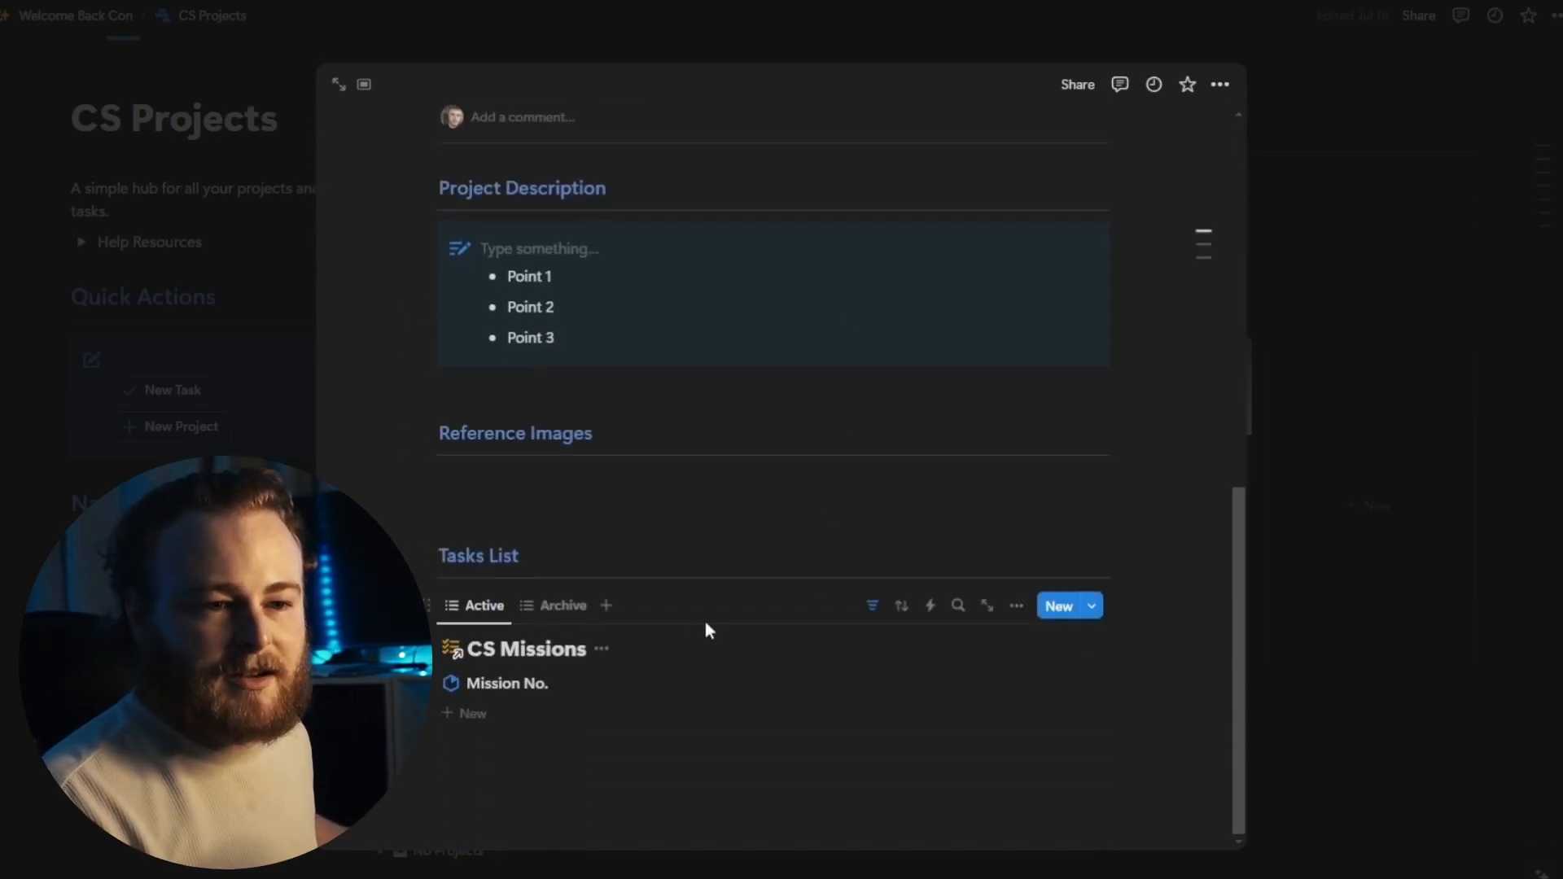
pyautogui.click(871, 620)
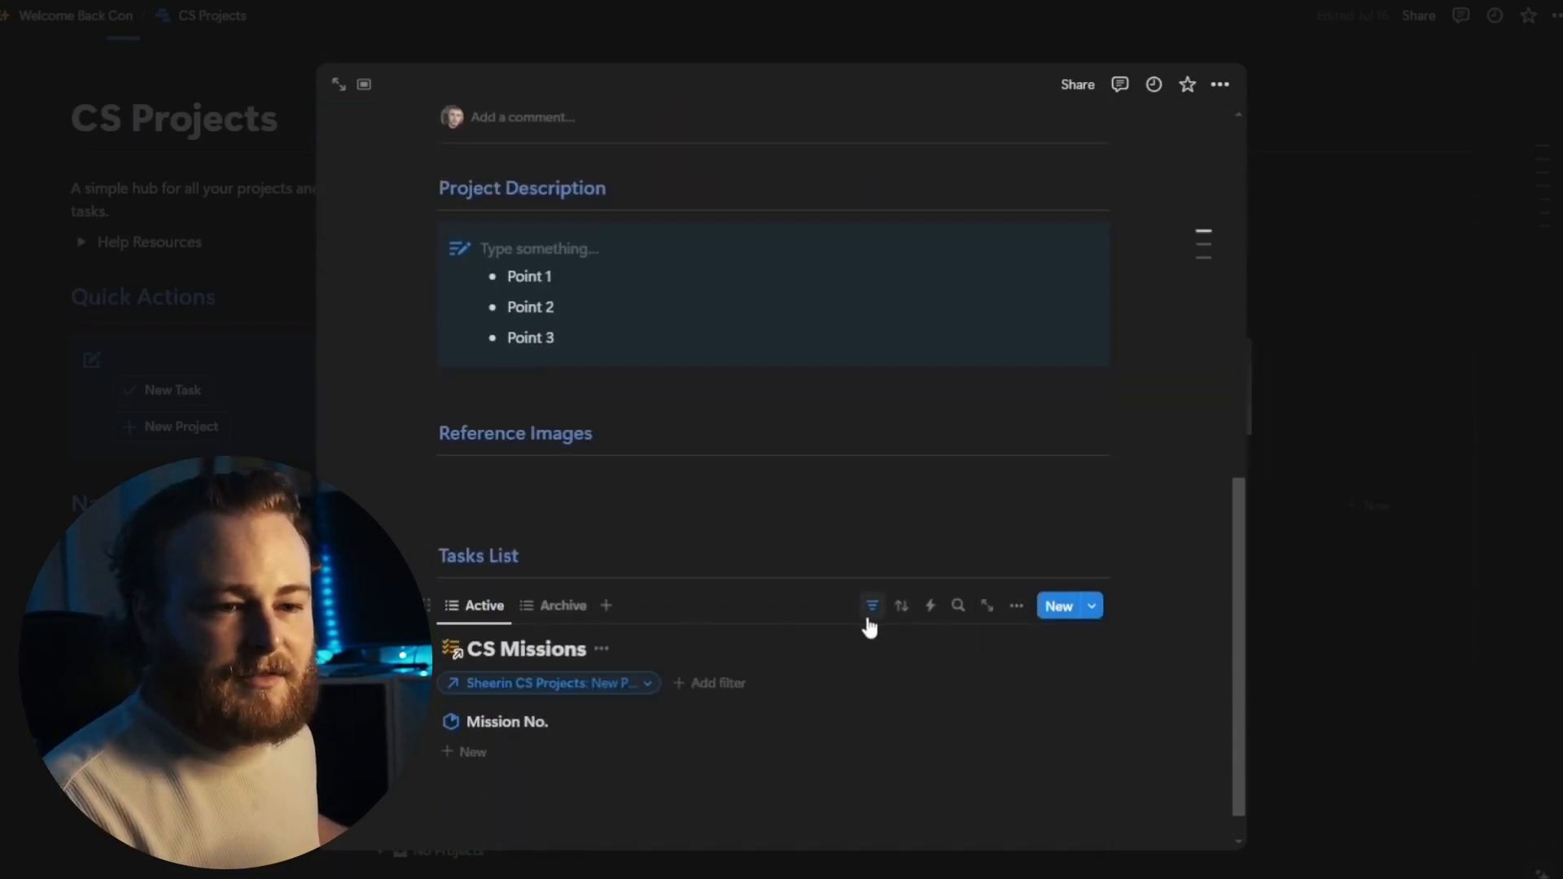
pyautogui.click(642, 694)
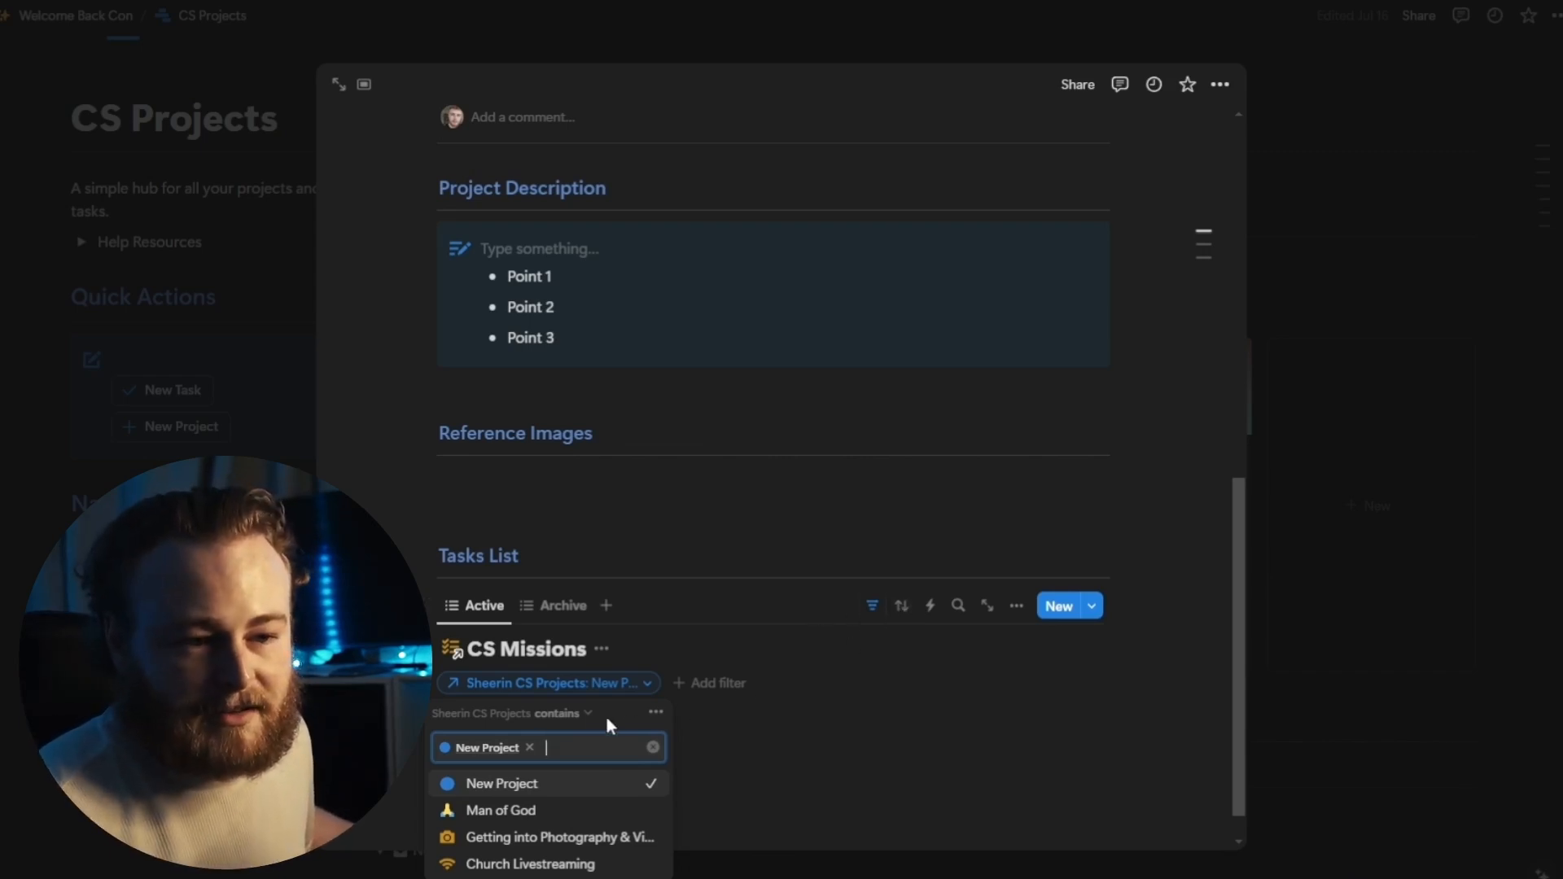
pyautogui.click(795, 656)
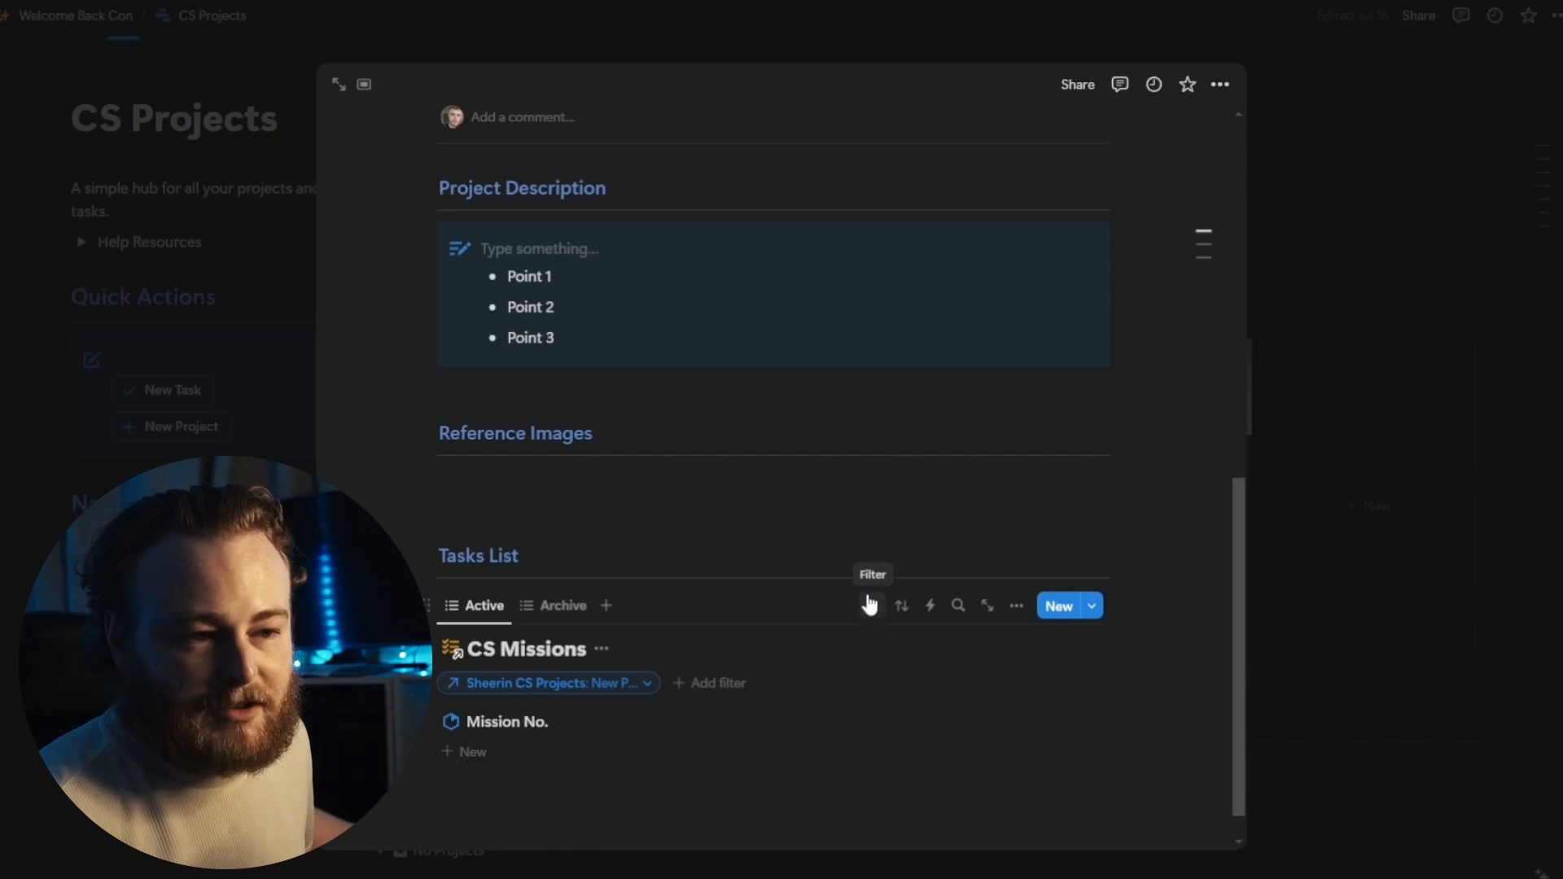
pyautogui.click(871, 606)
pyautogui.scroll(5, 886, 541)
pyautogui.scroll(3, 885, 539)
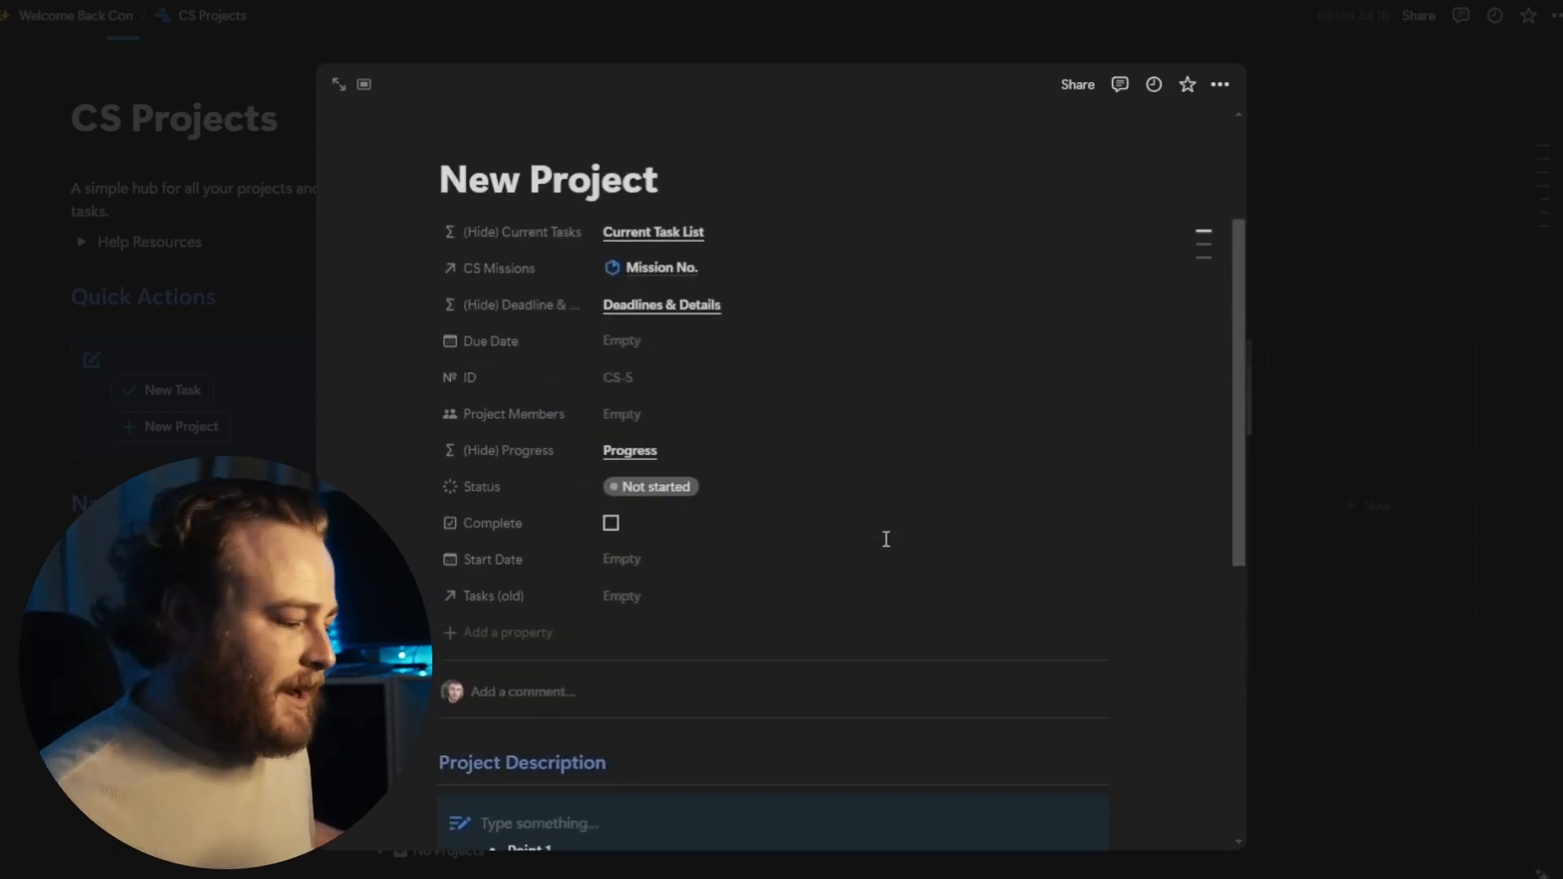
pyautogui.scroll(3, 887, 546)
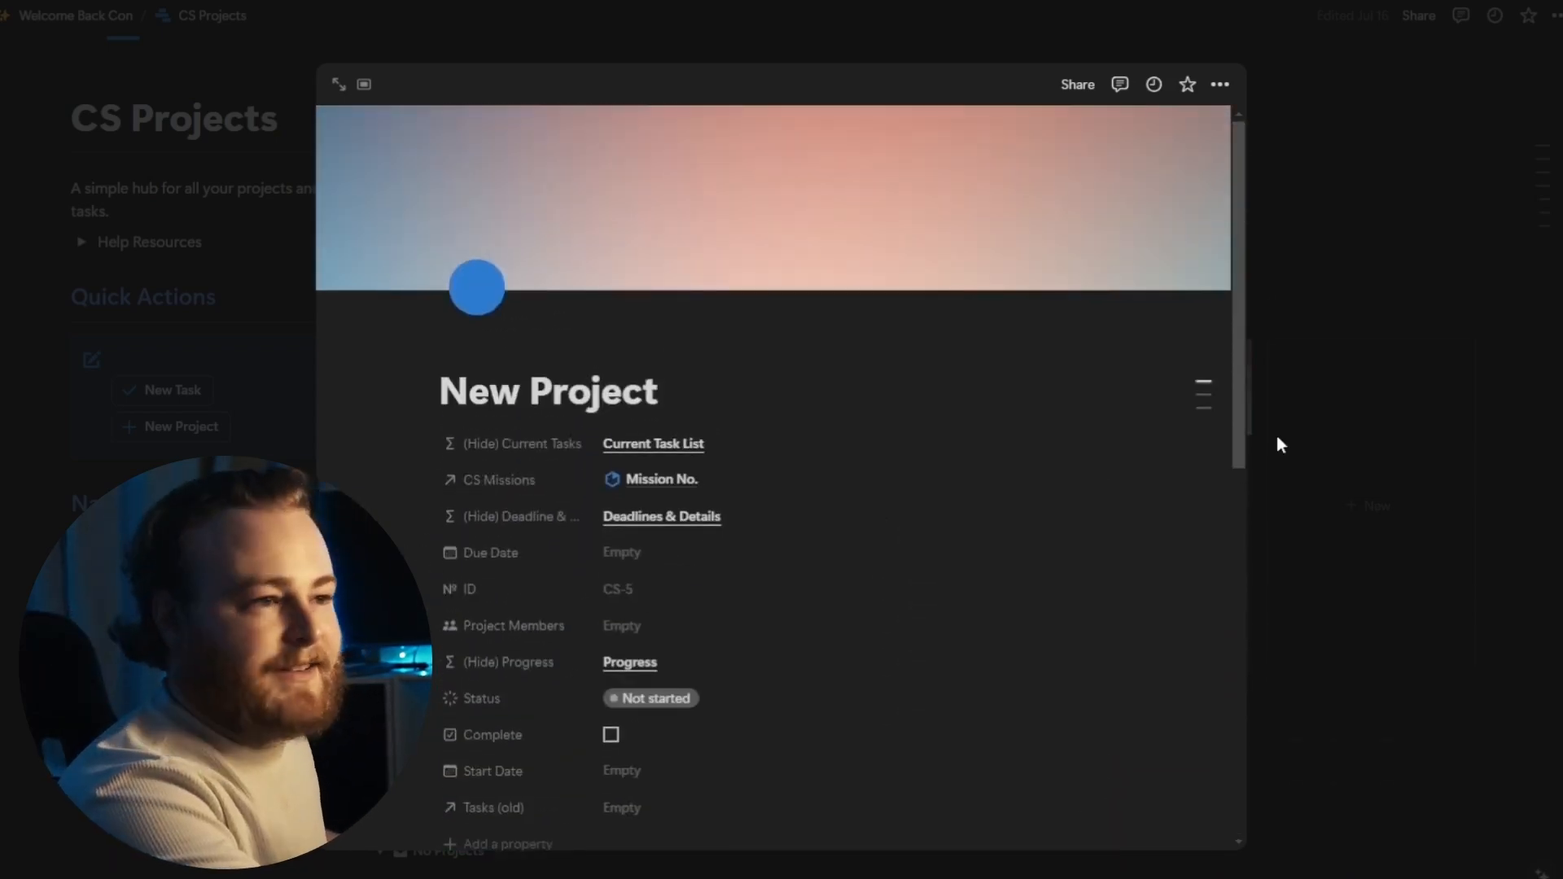
pyautogui.click(1367, 291)
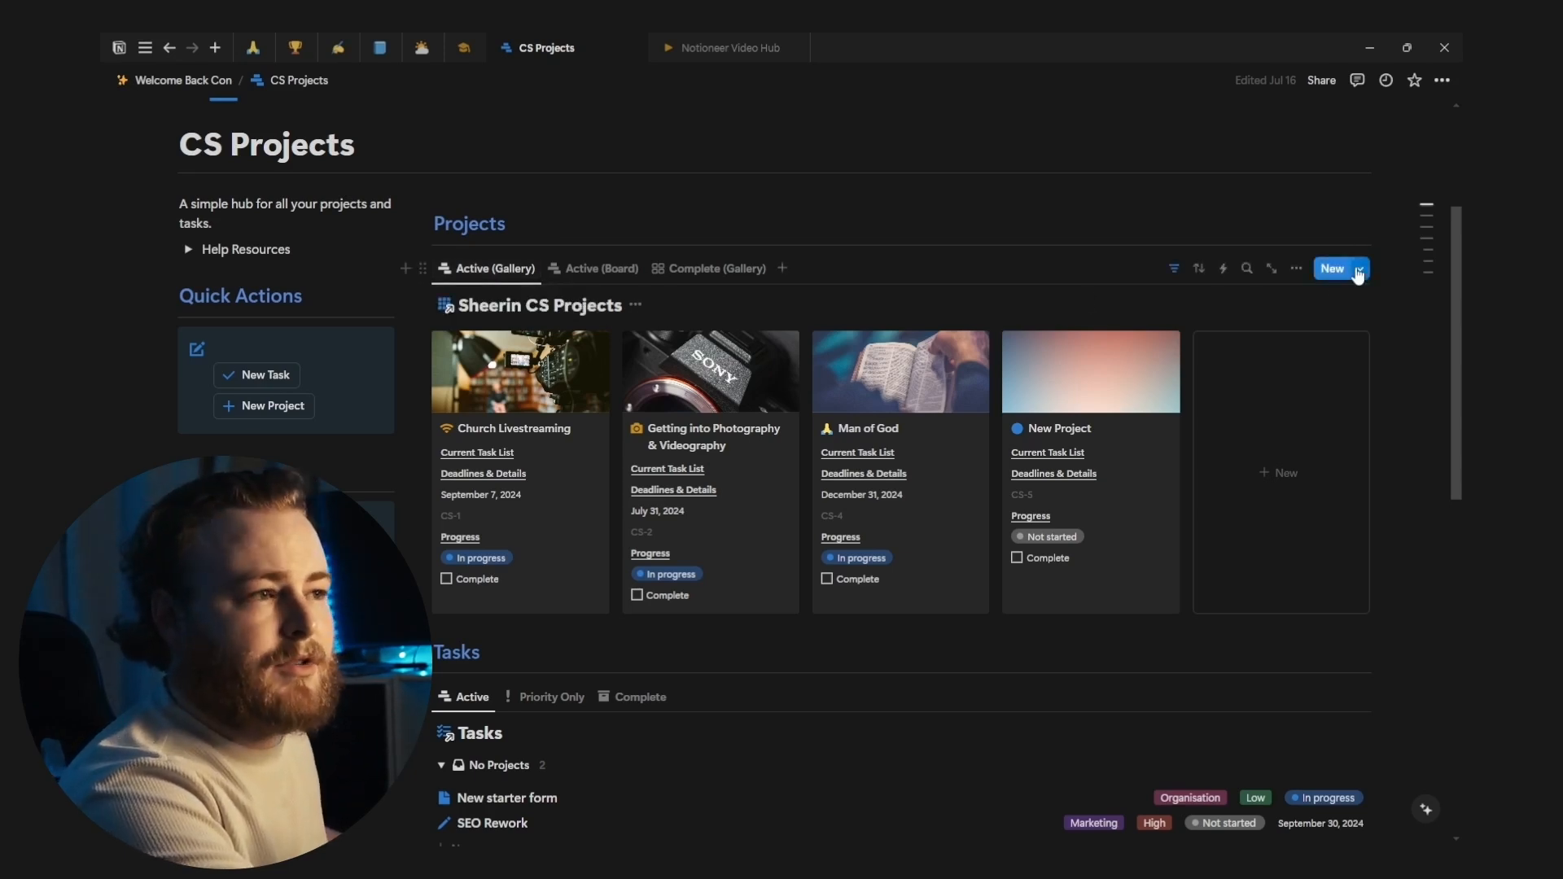
# Step: Create a new template for the Sheerin CS Projects database and title it "Subscribe to Notioneer"
pyautogui.click(1358, 271)
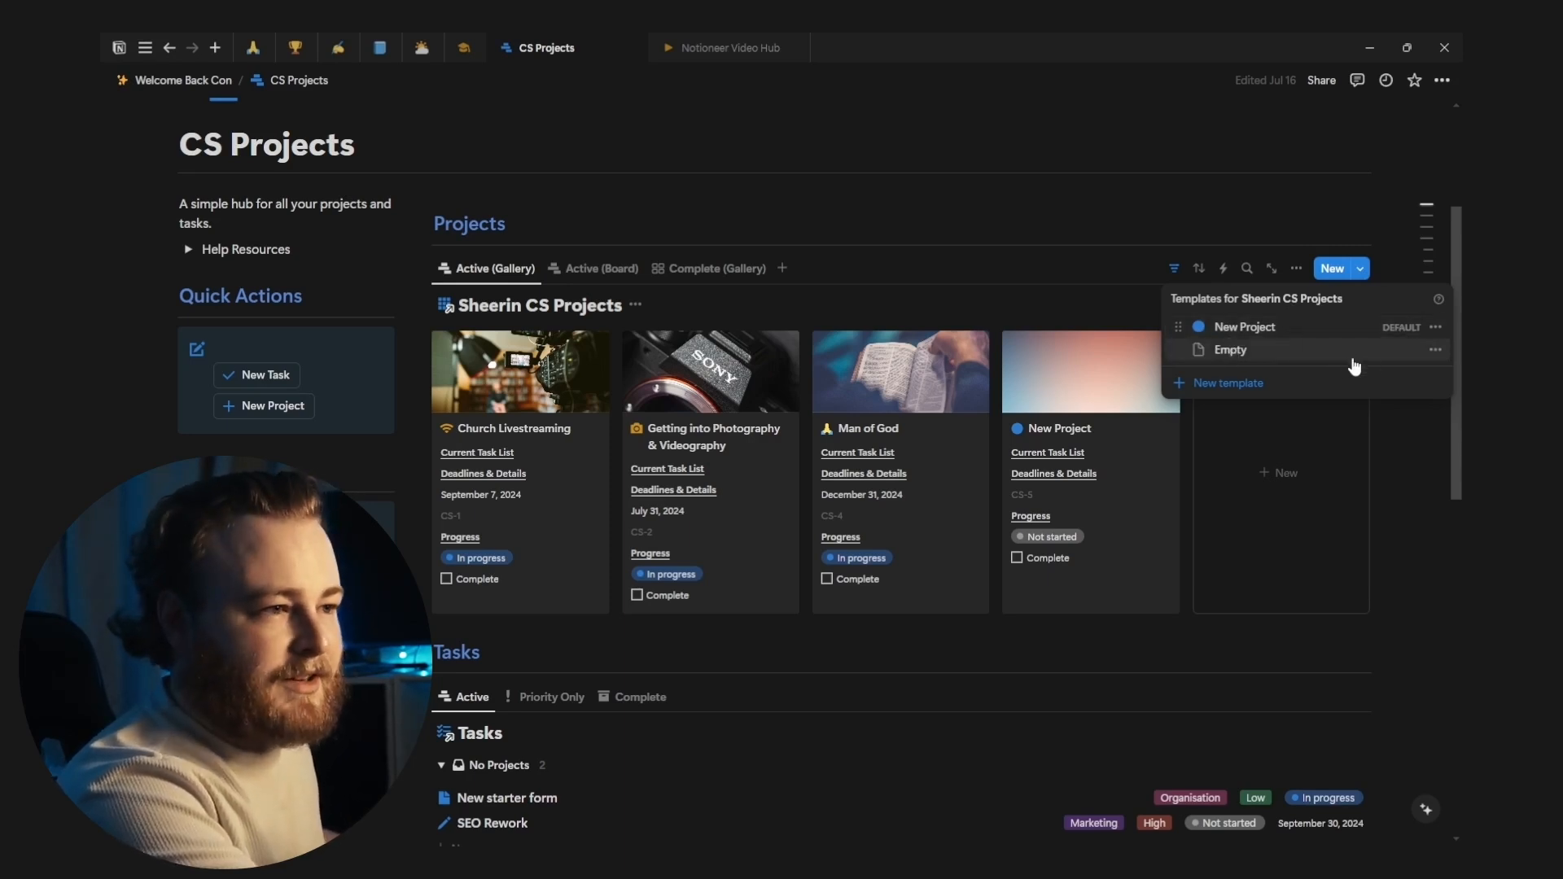
pyautogui.click(1275, 392)
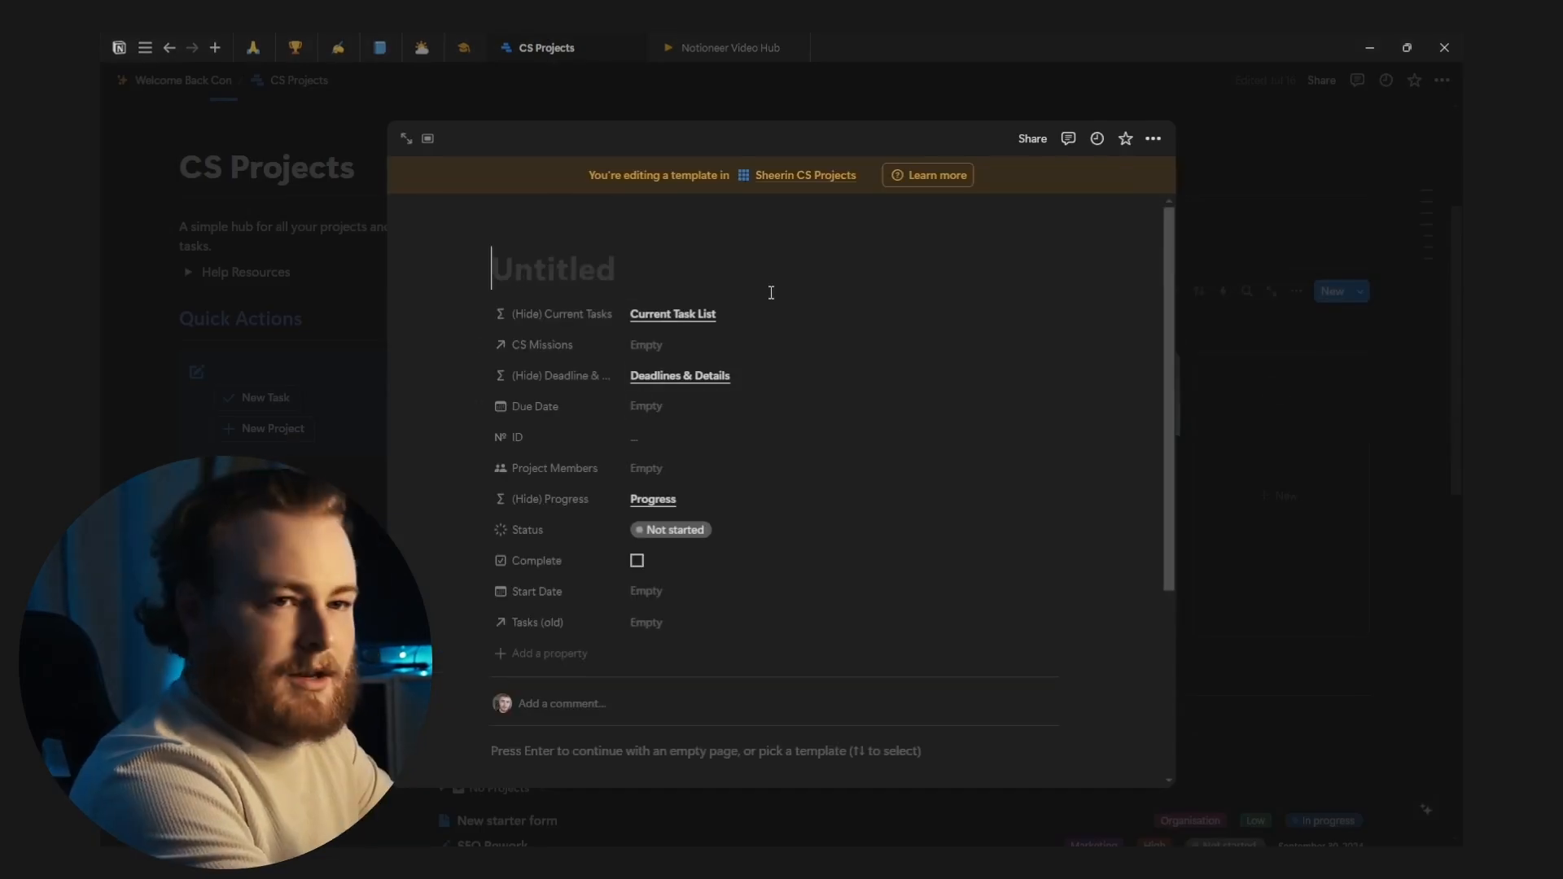
pyautogui.write('Subscribe to ')
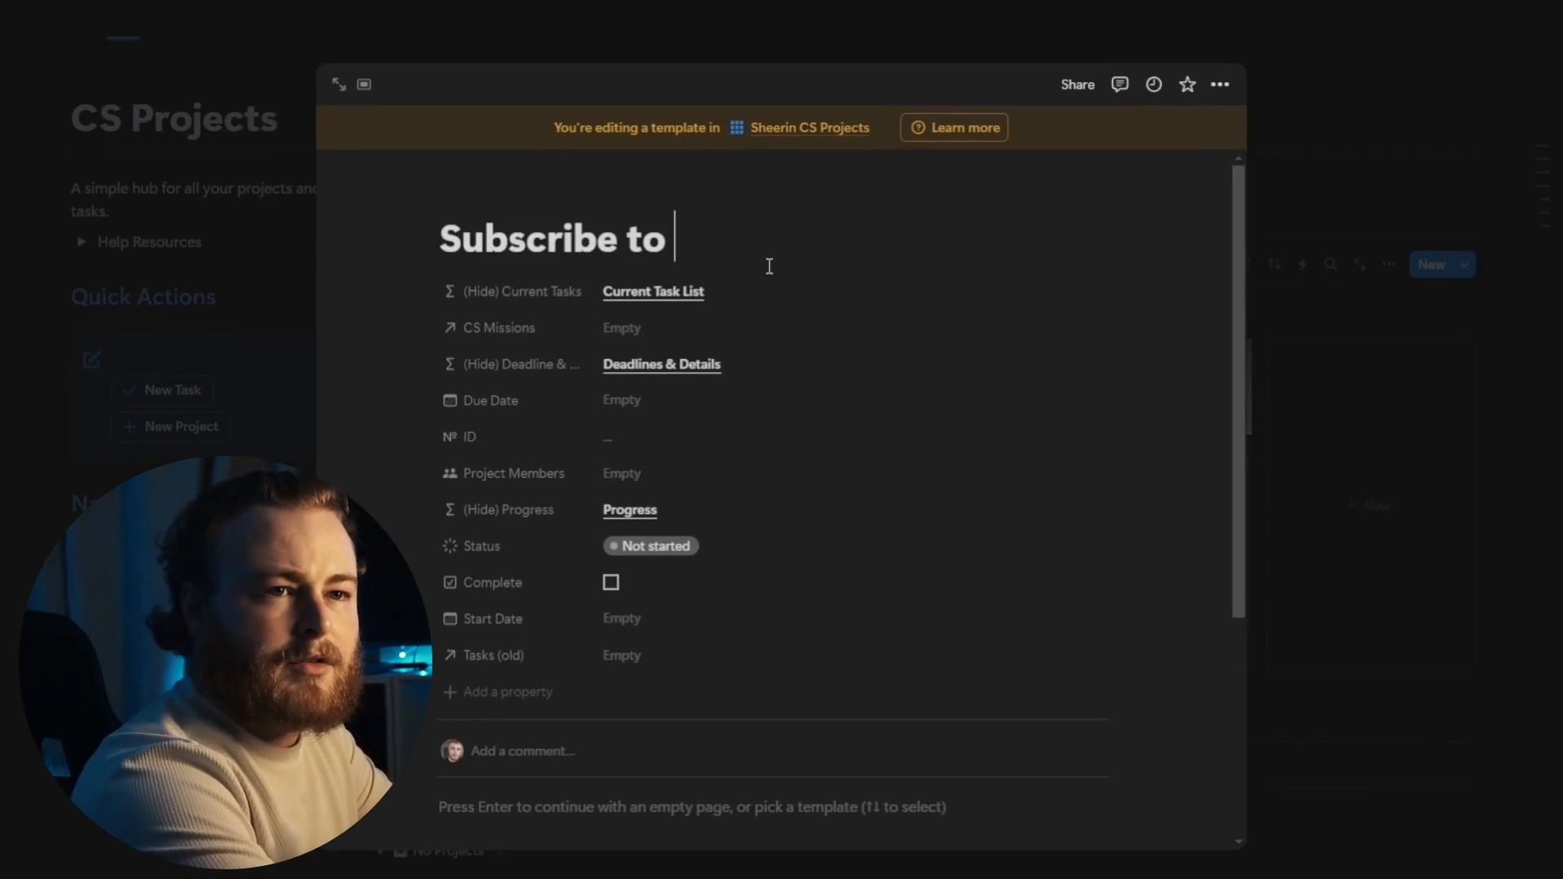
pyautogui.write('Notioneer')
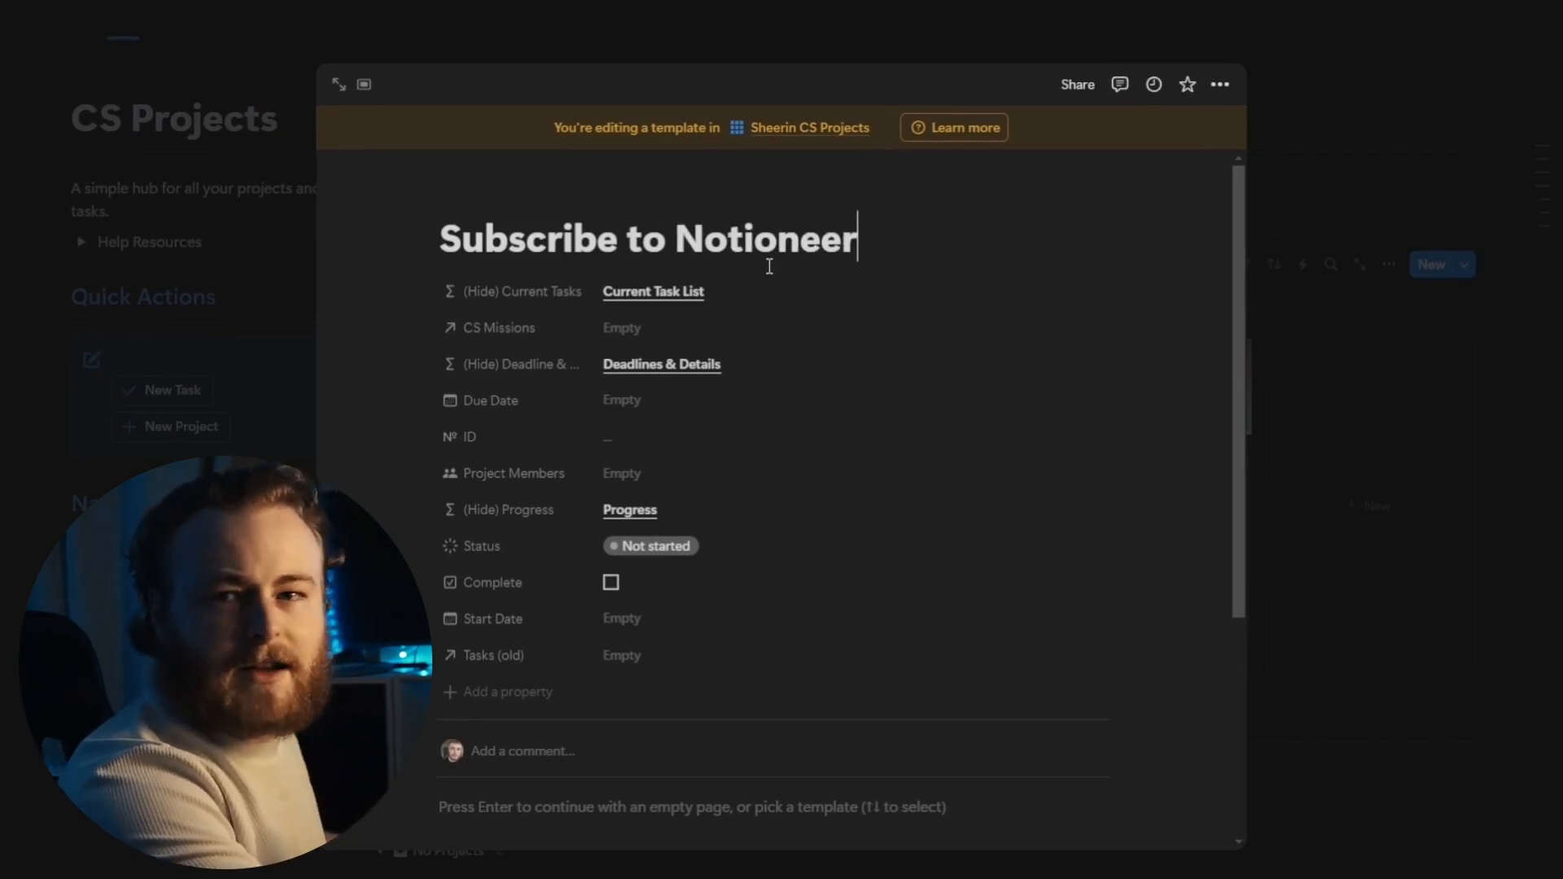
pyautogui.scroll(-1, 767, 275)
pyautogui.scroll(1, 666, 307)
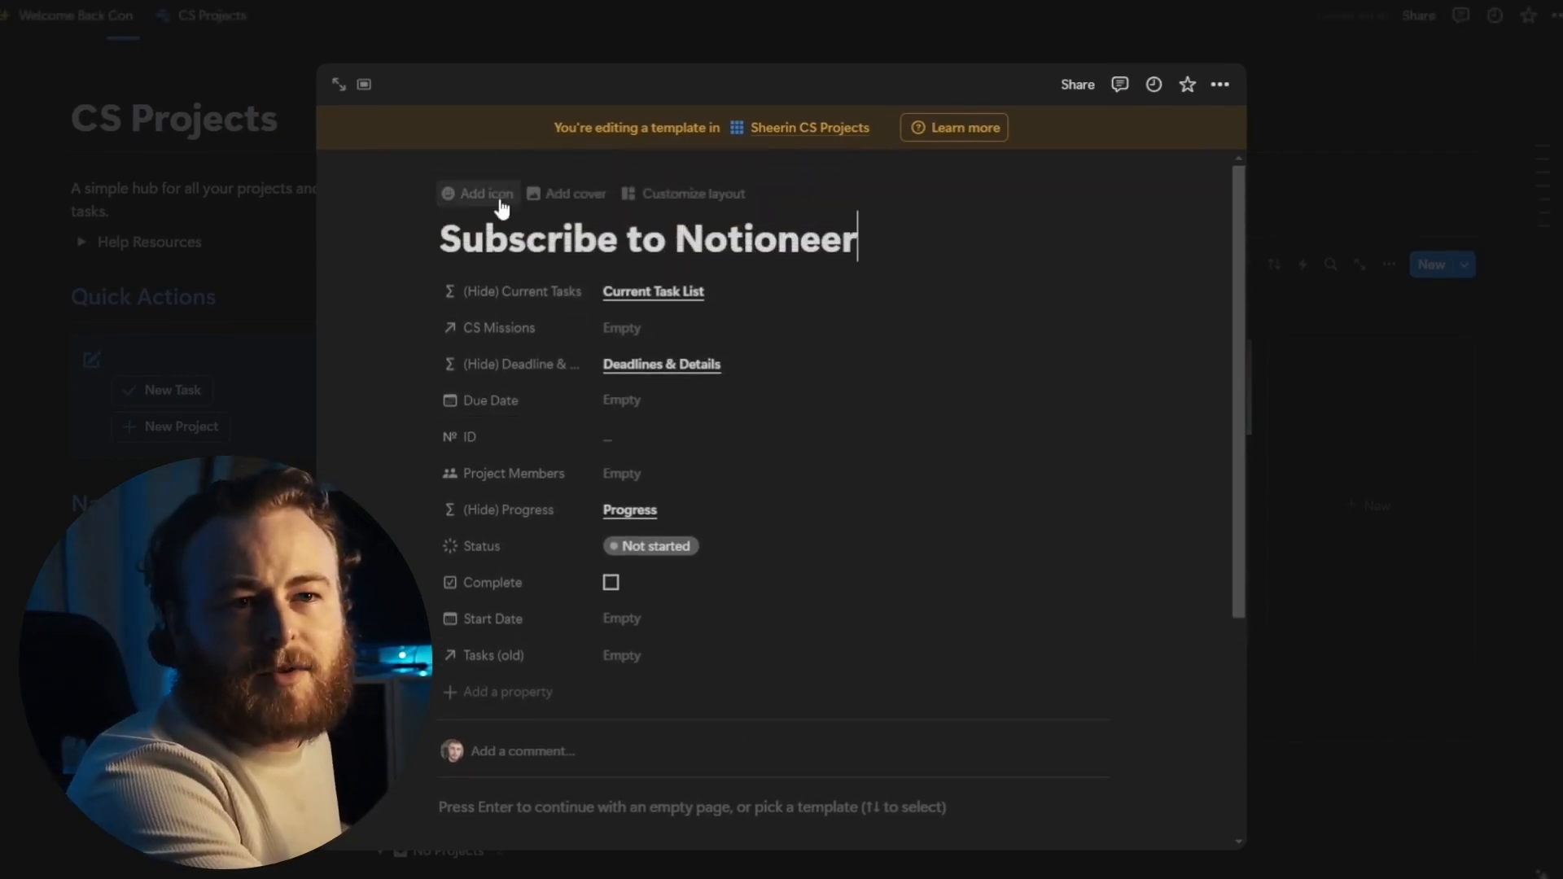
# Step: Add a randomly picked emoji icon to the template and give it a plain cream cover from the Color & Gradient gallery
pyautogui.click(495, 195)
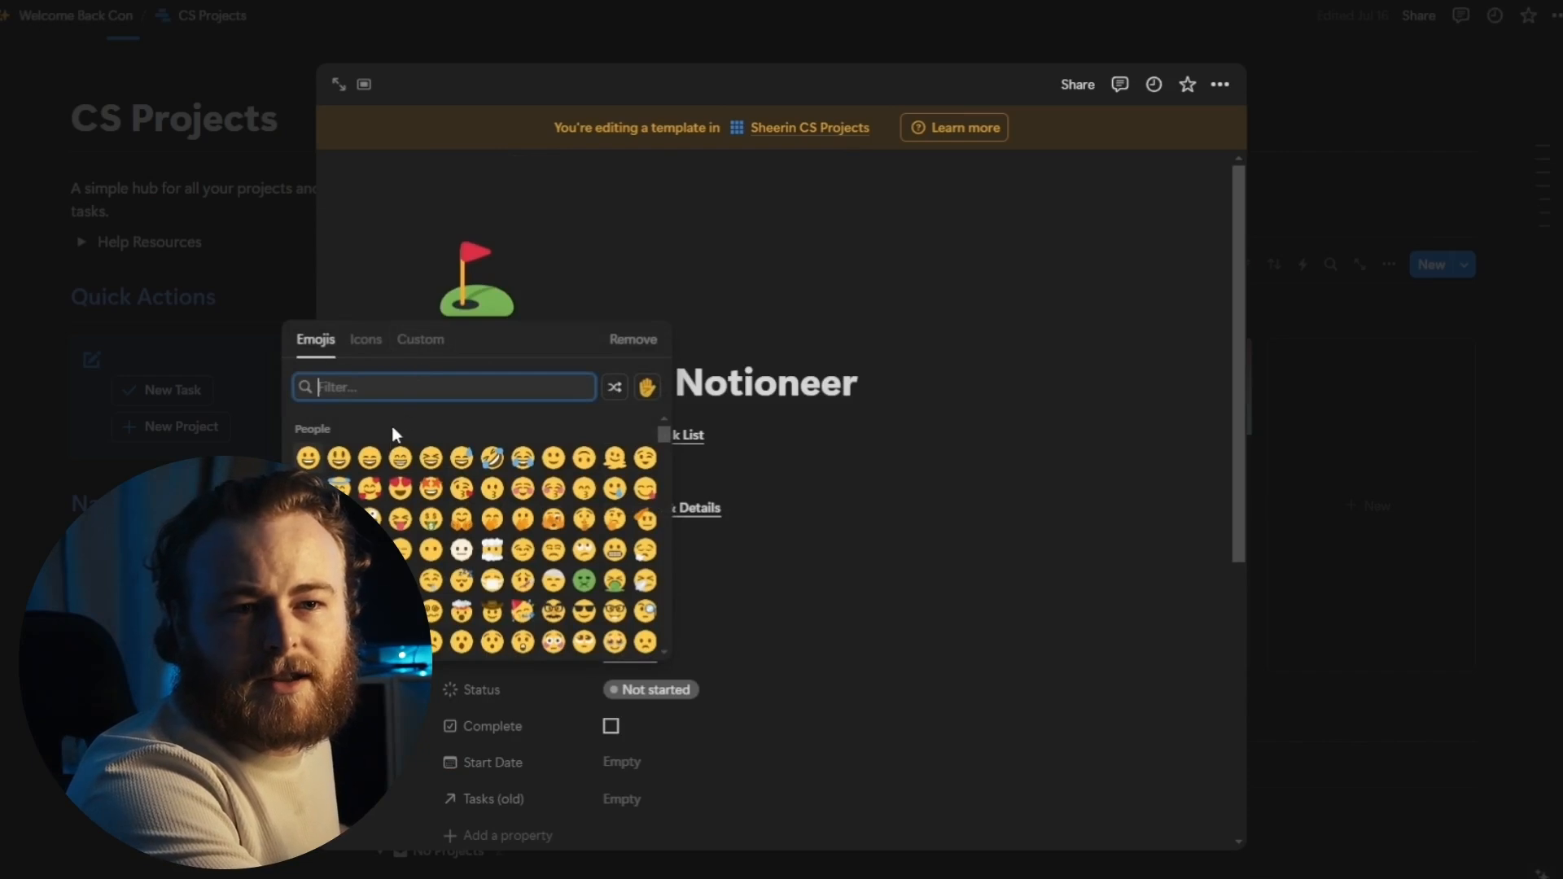
pyautogui.click(545, 260)
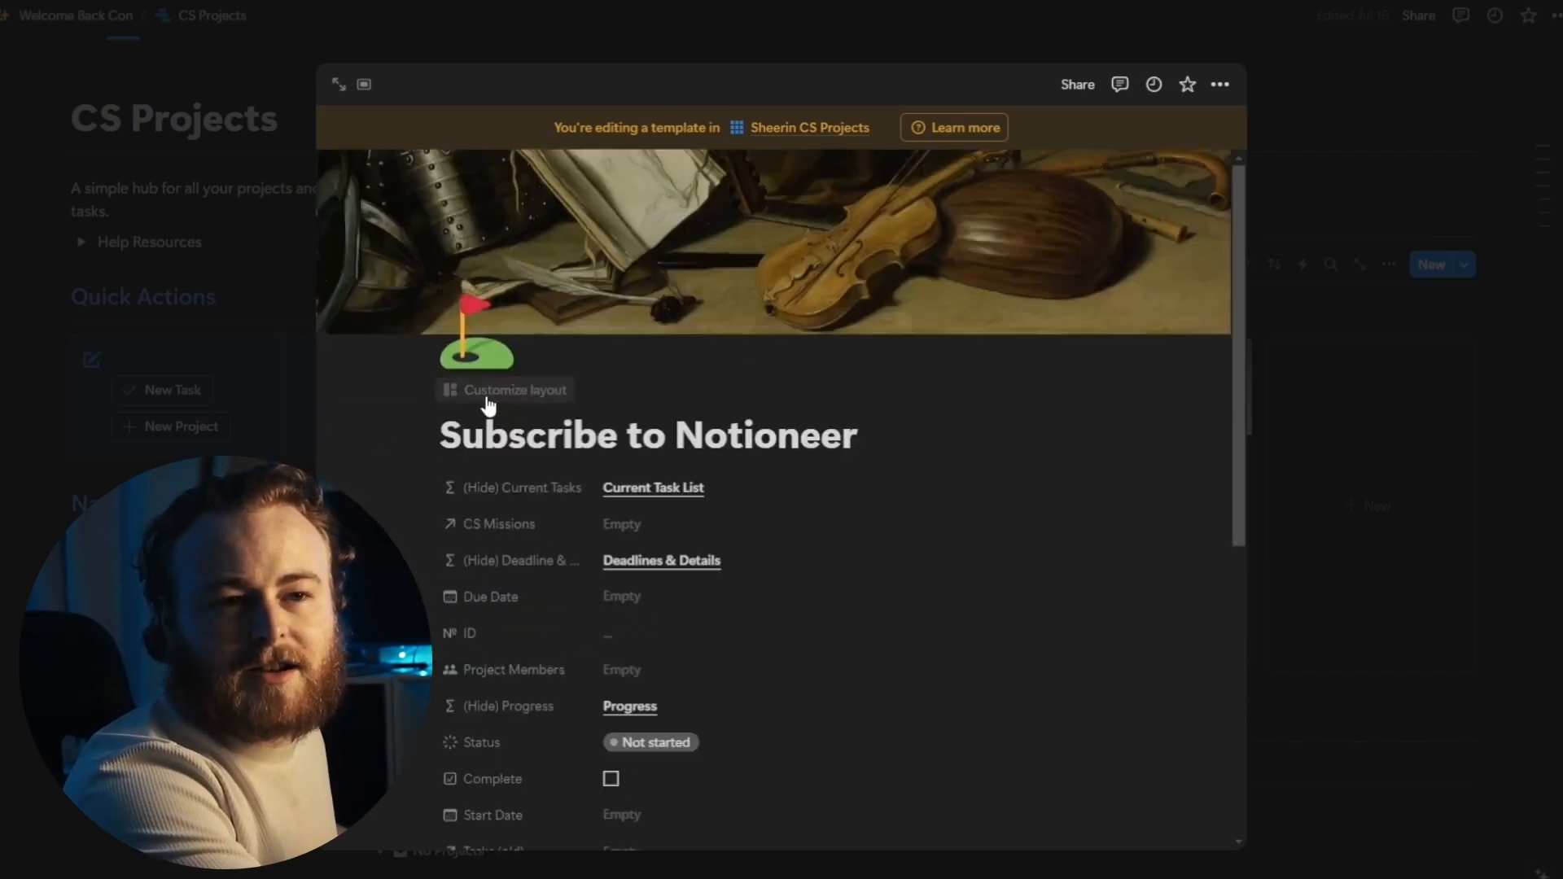
pyautogui.moveTo(823, 257)
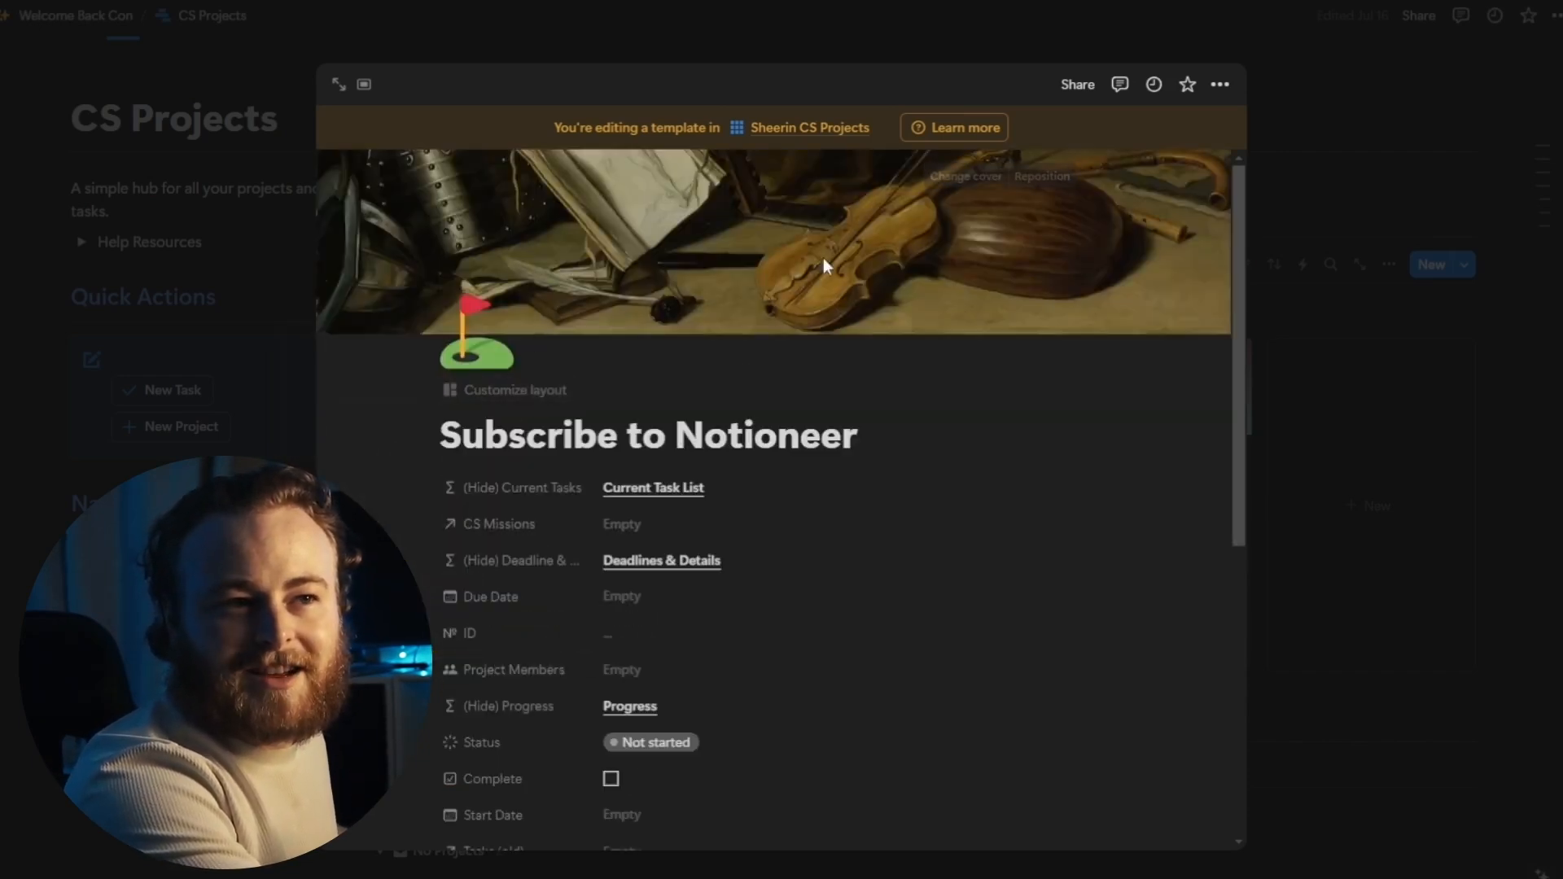
pyautogui.click(968, 177)
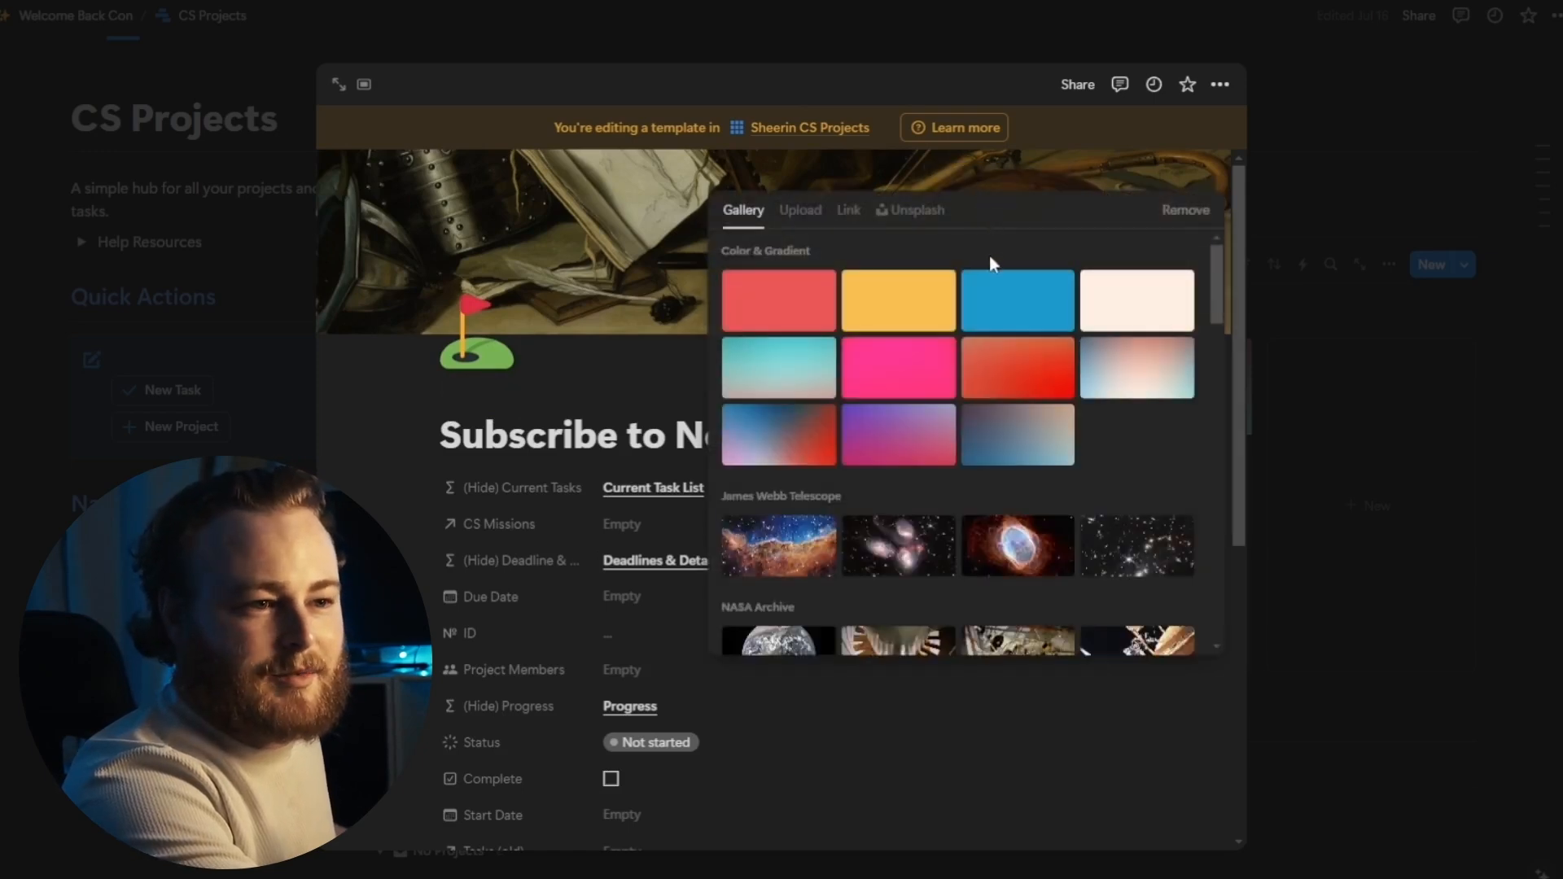
pyautogui.click(1135, 309)
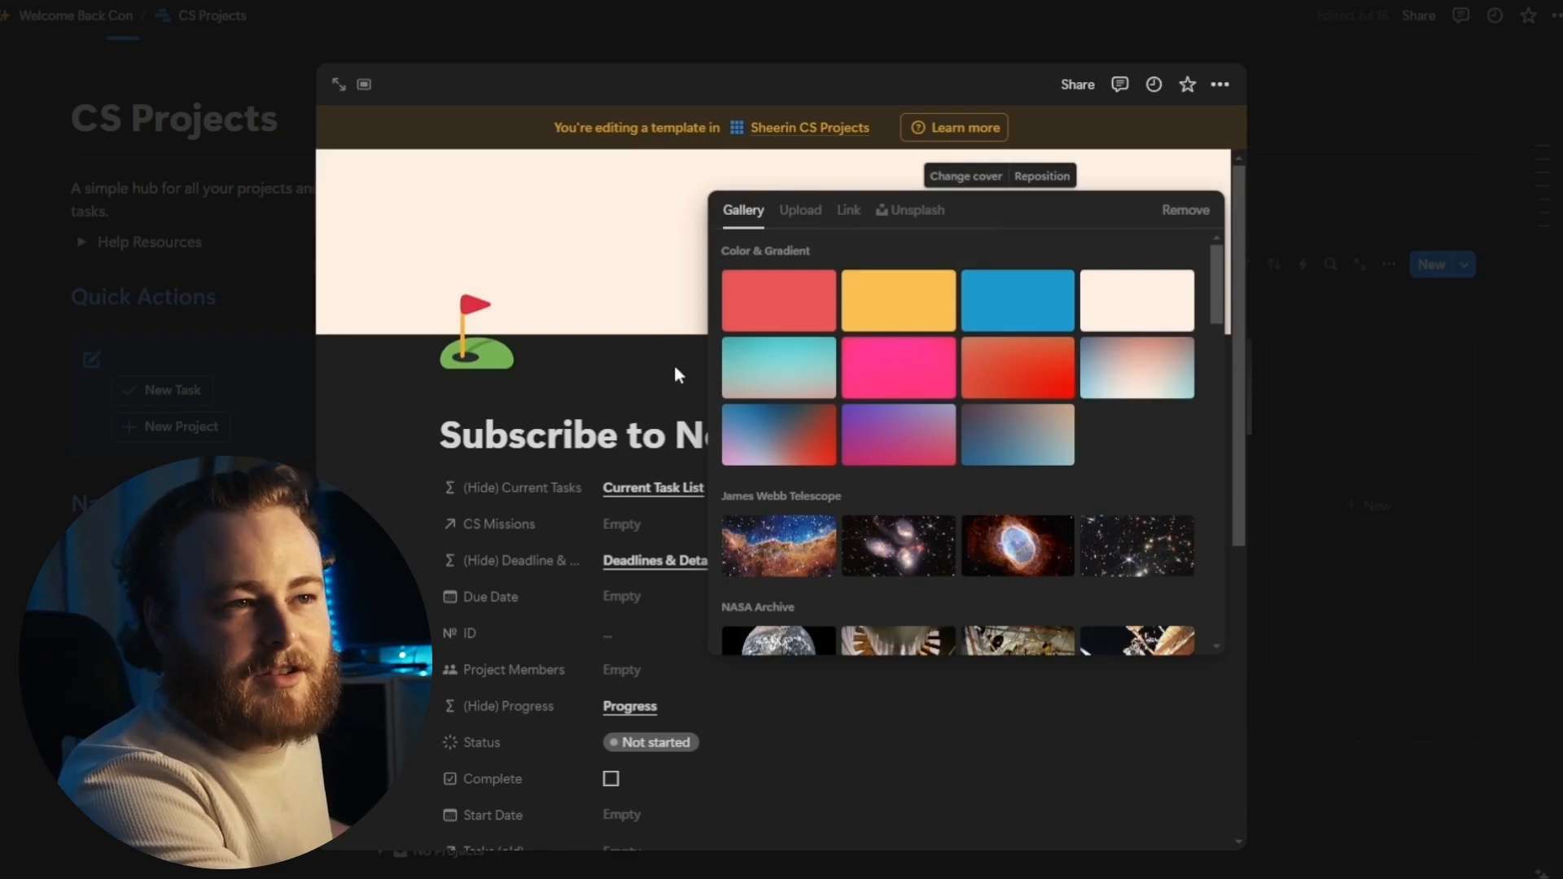
pyautogui.click(756, 177)
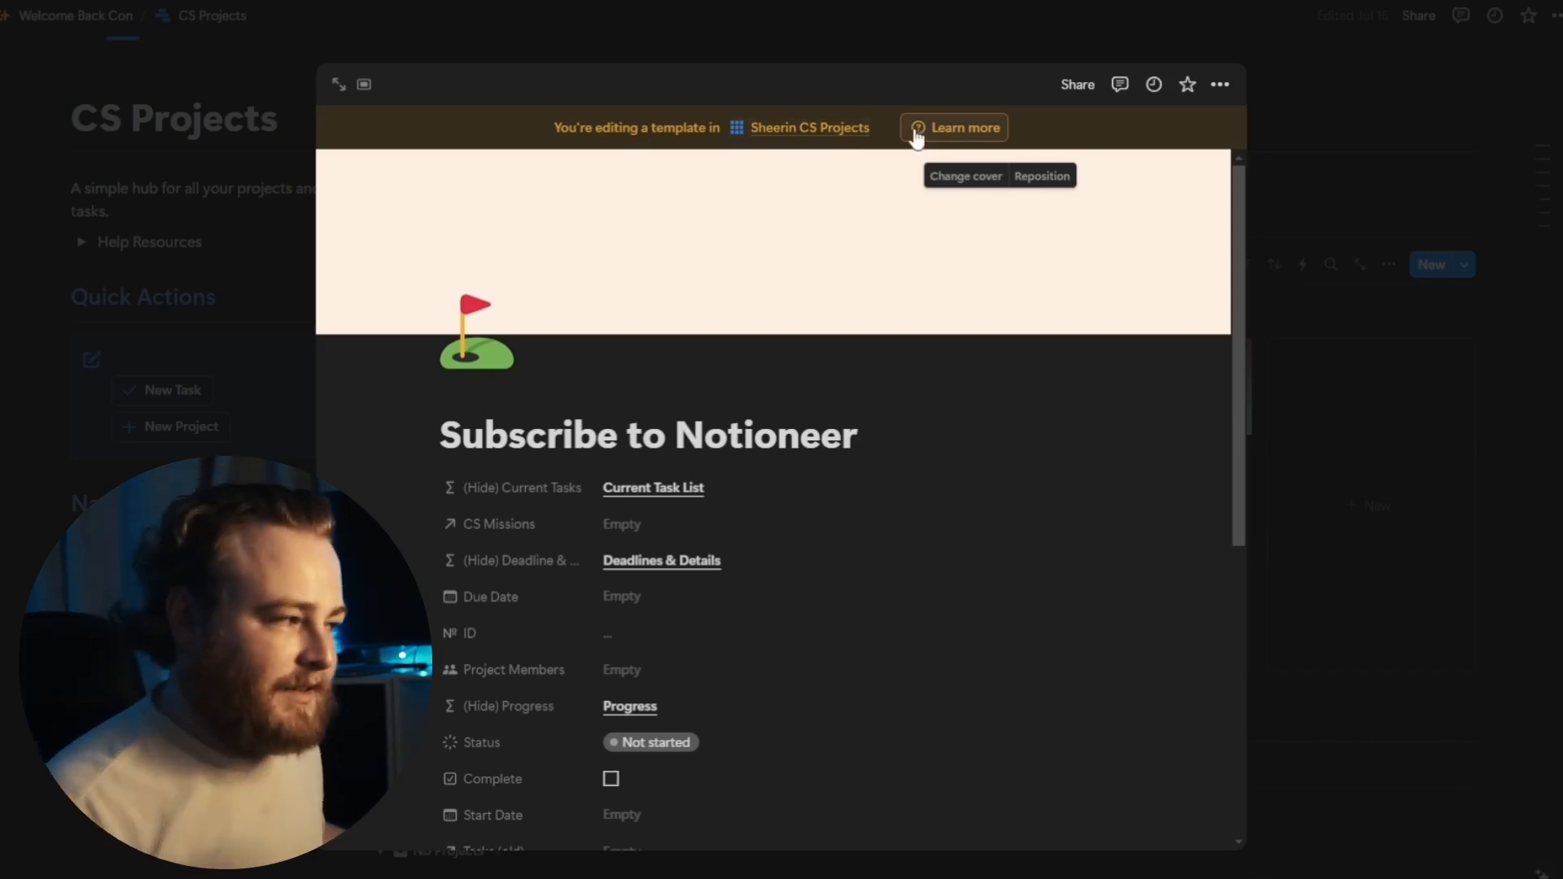
# Step: Set the template's Status property to In progress
pyautogui.scroll(-5, 799, 258)
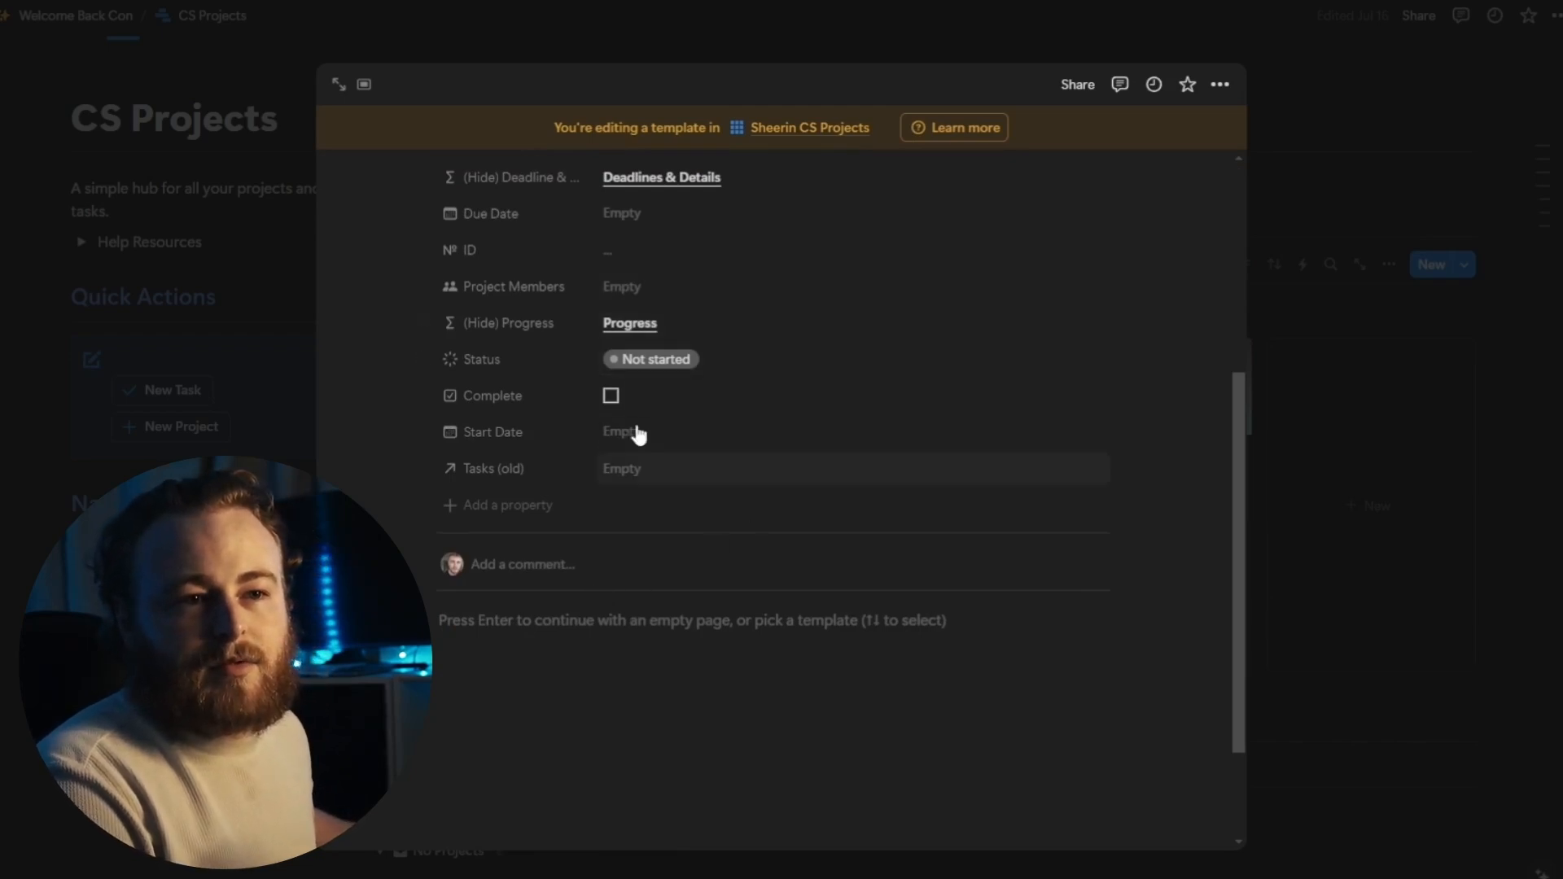
pyautogui.scroll(3, 763, 368)
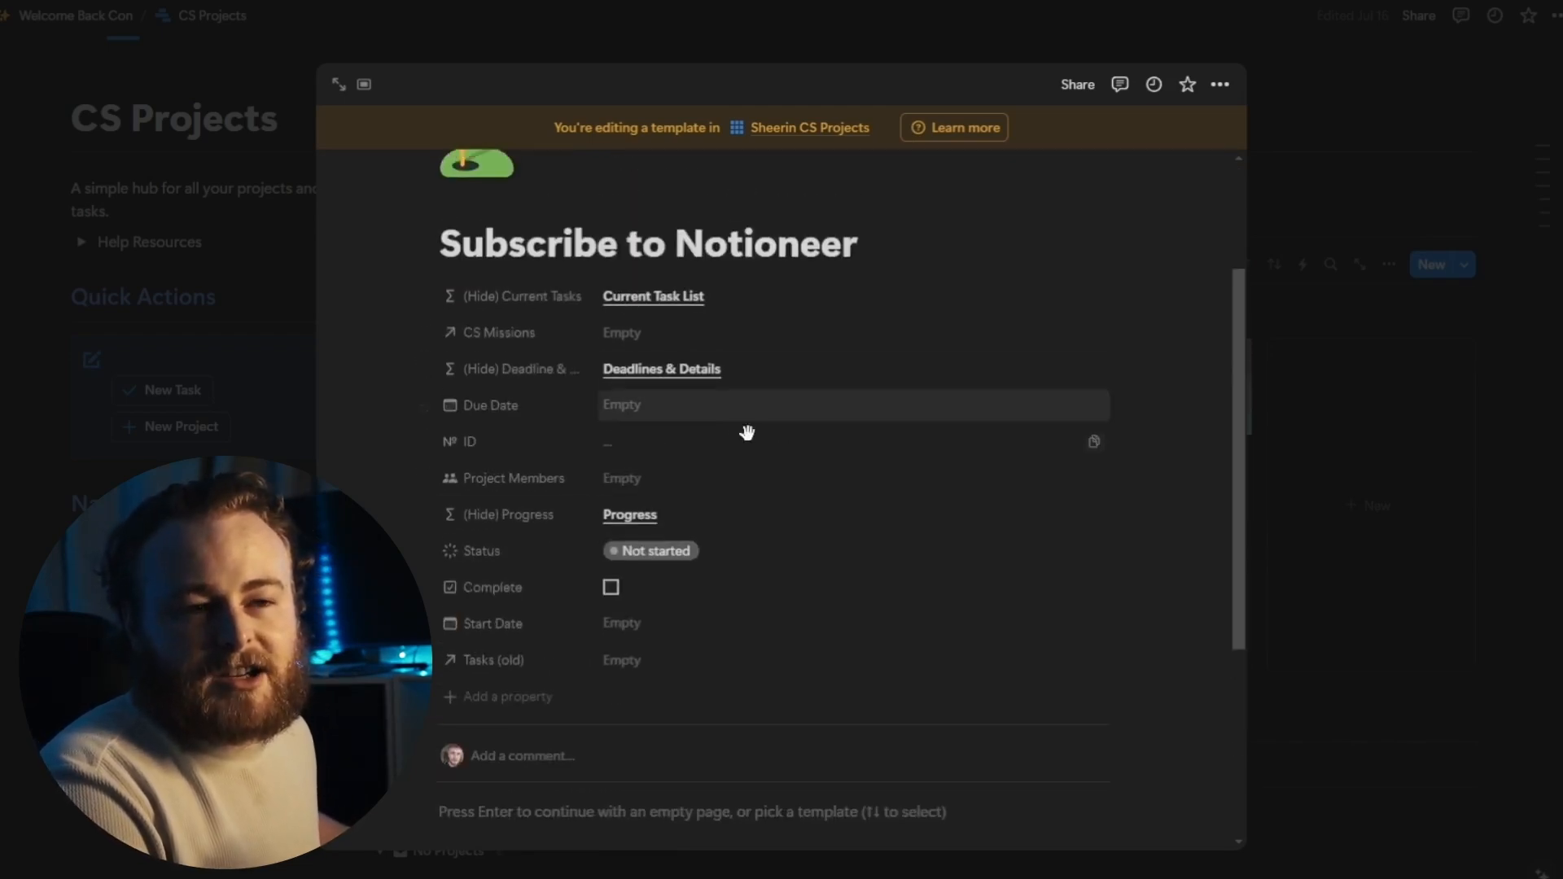
pyautogui.click(759, 560)
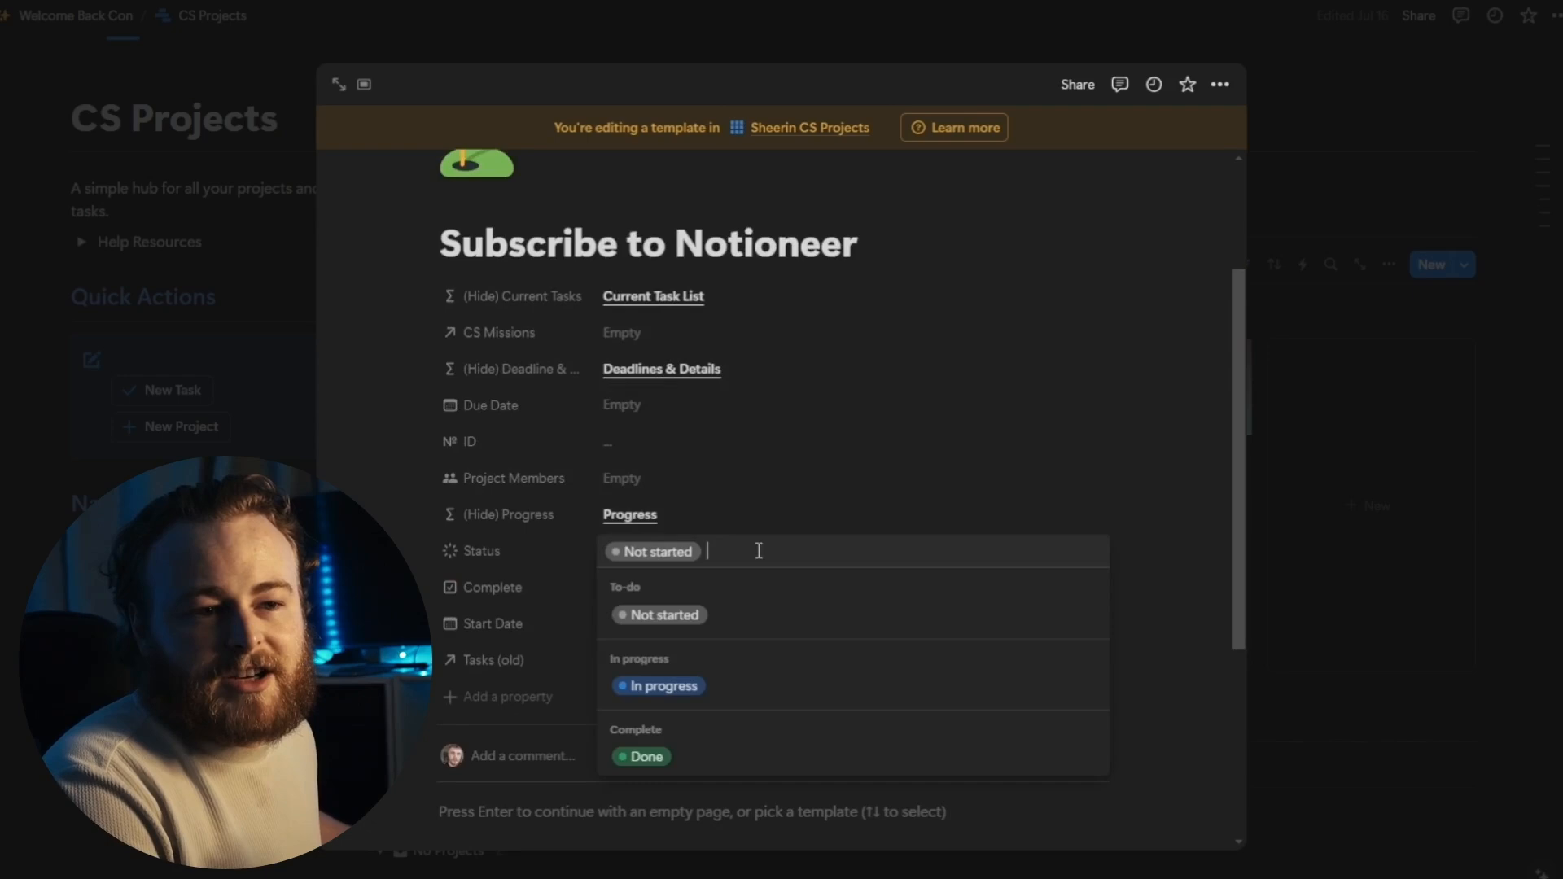
pyautogui.click(712, 693)
pyautogui.scroll(2, 798, 445)
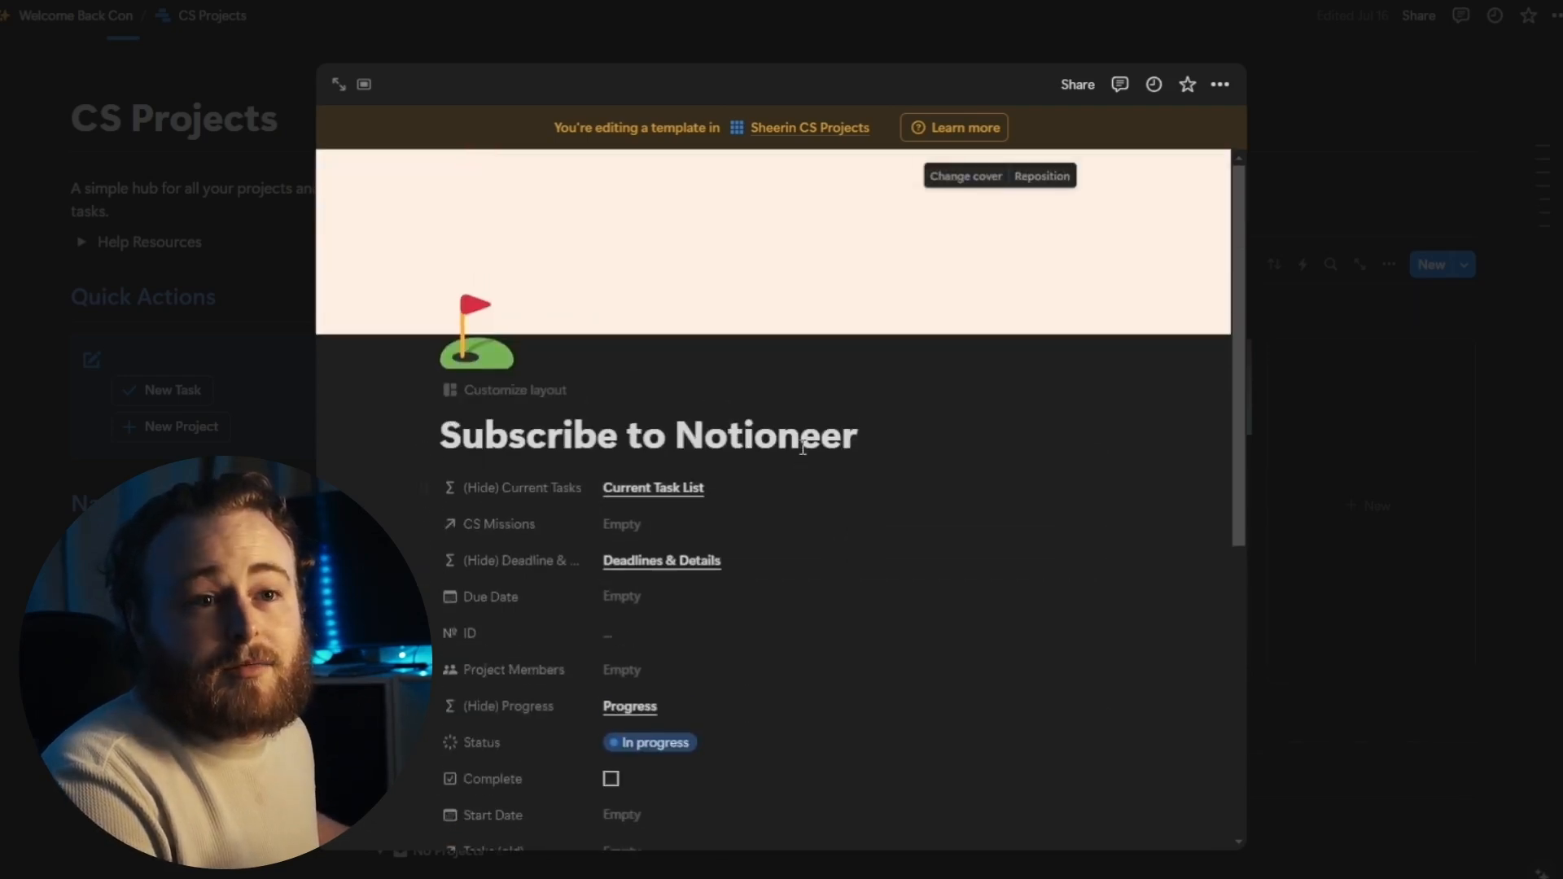
# Step: Set the template's Start Date to the Now shortcut, which fills in the time when duplicated
pyautogui.scroll(-5, 730, 558)
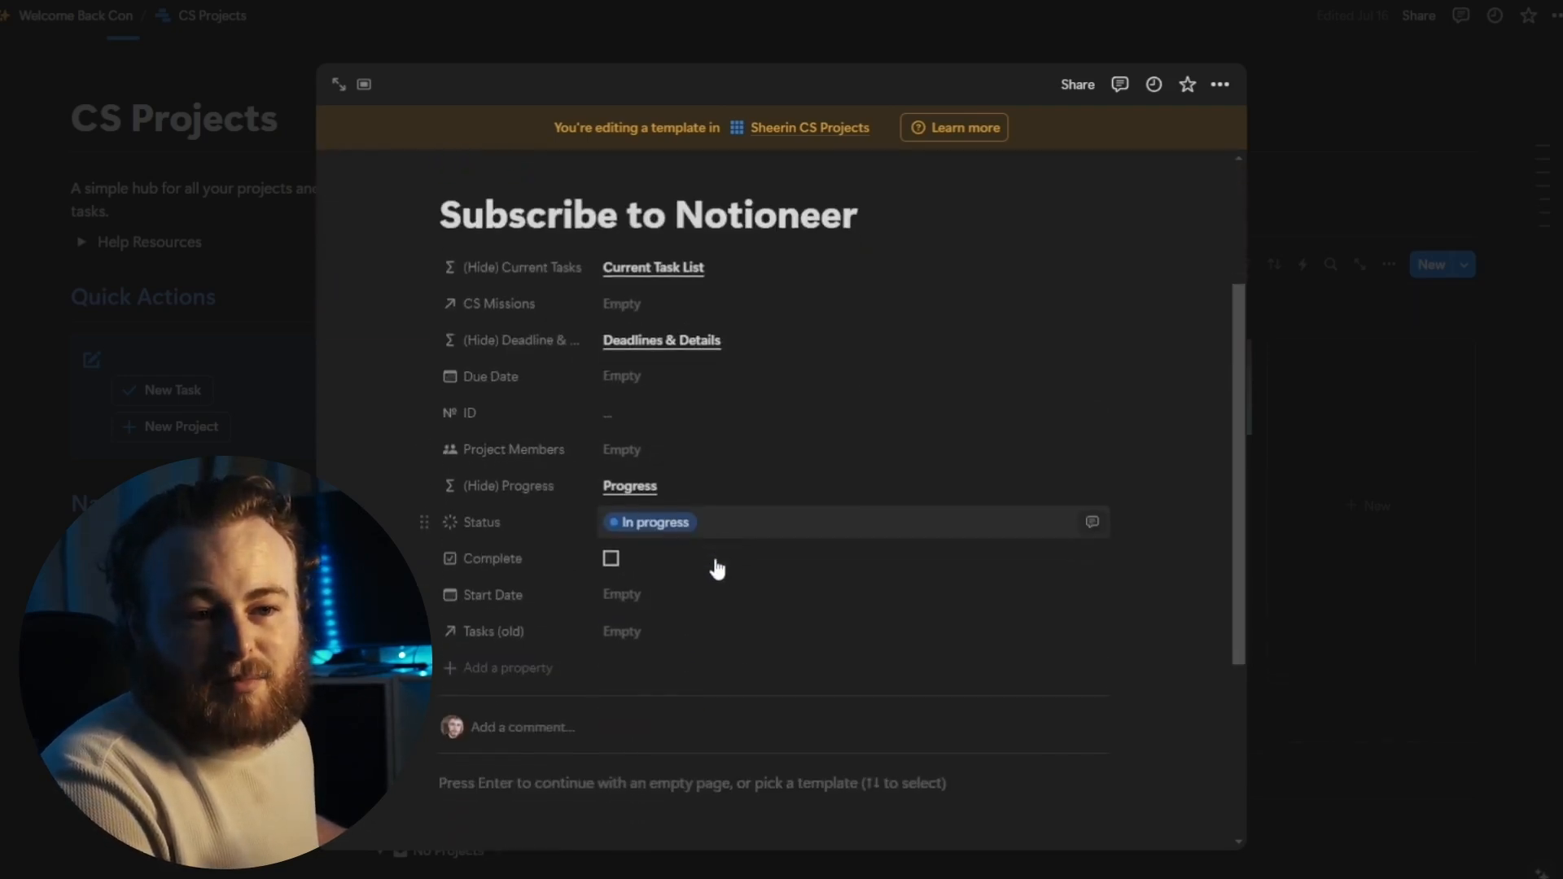
pyautogui.click(682, 430)
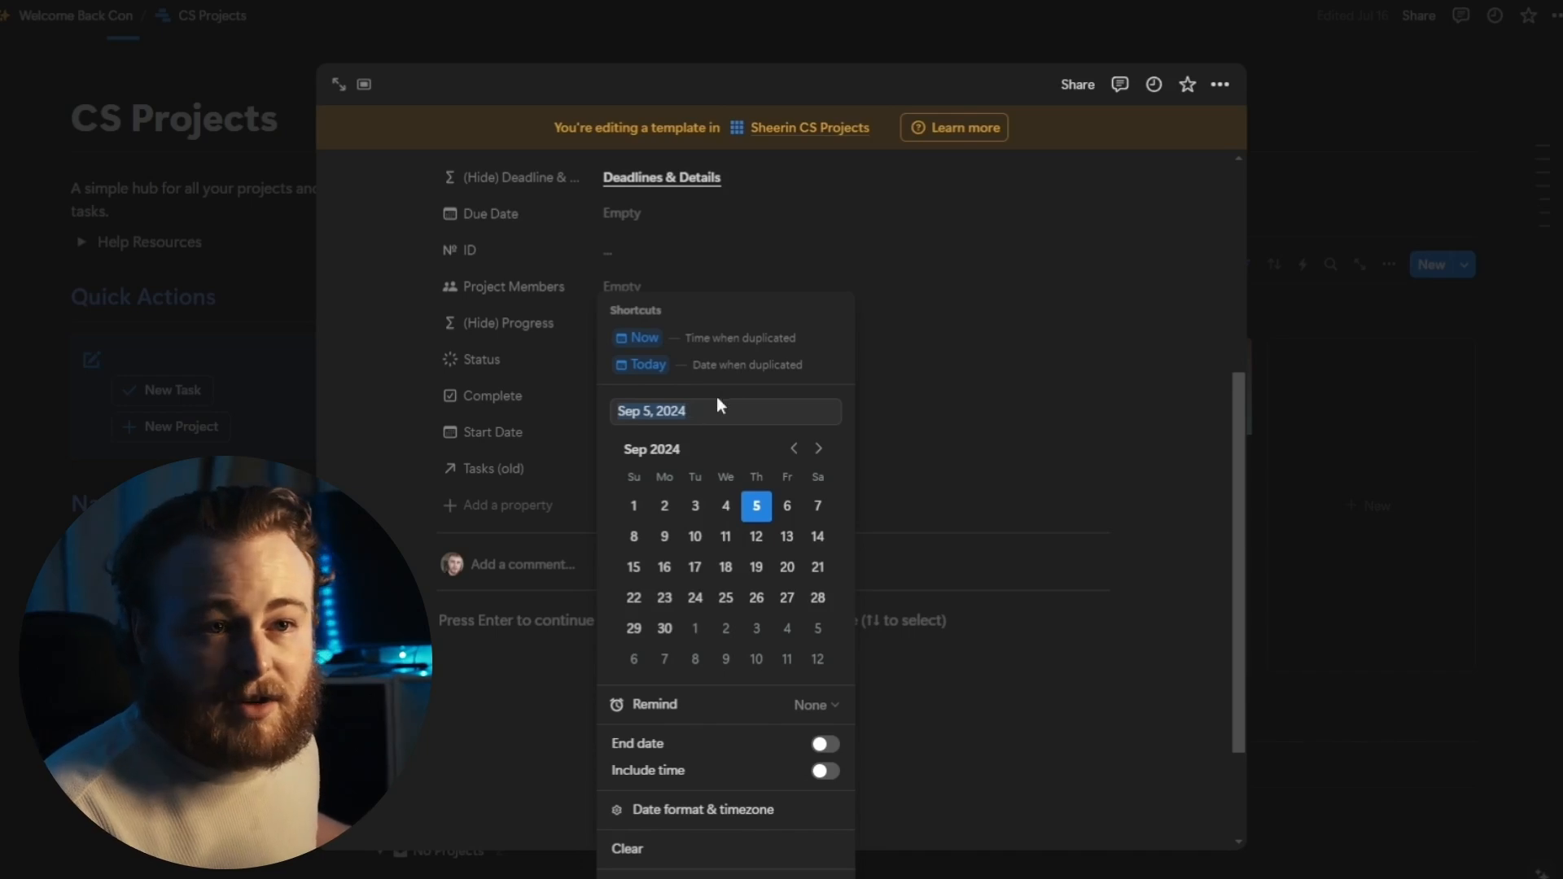
pyautogui.click(739, 349)
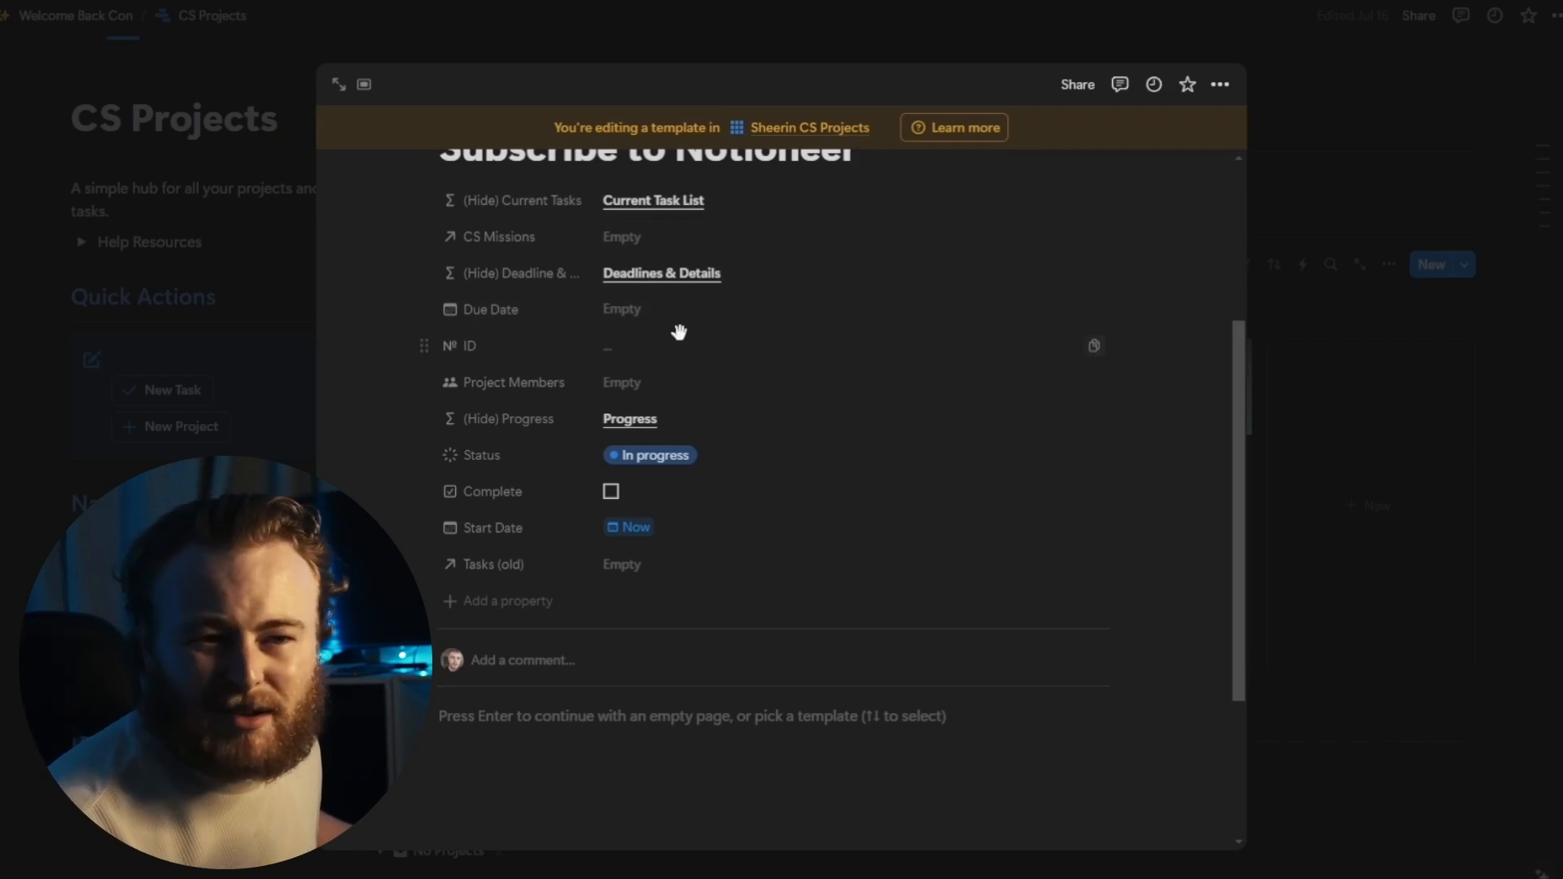
# Step: Check the person options offered for the template's Project Members property, leaving it empty
pyautogui.click(683, 381)
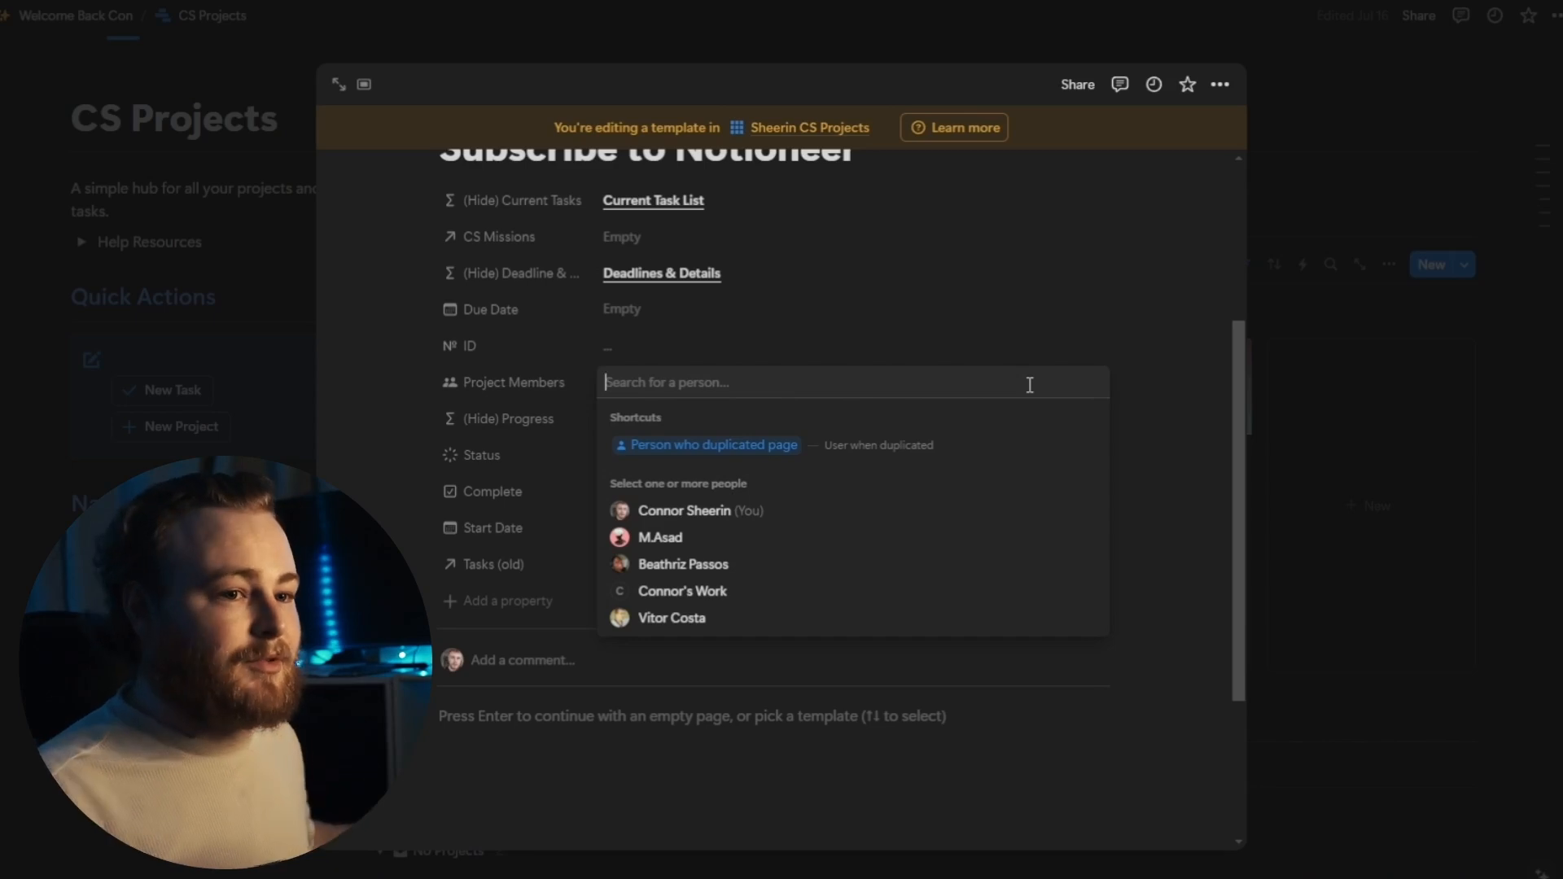
pyautogui.click(1219, 399)
# Step: Start the template's body as an empty page with a Heading 3 reading "Title" and a divider beneath it
pyautogui.scroll(-3, 580, 537)
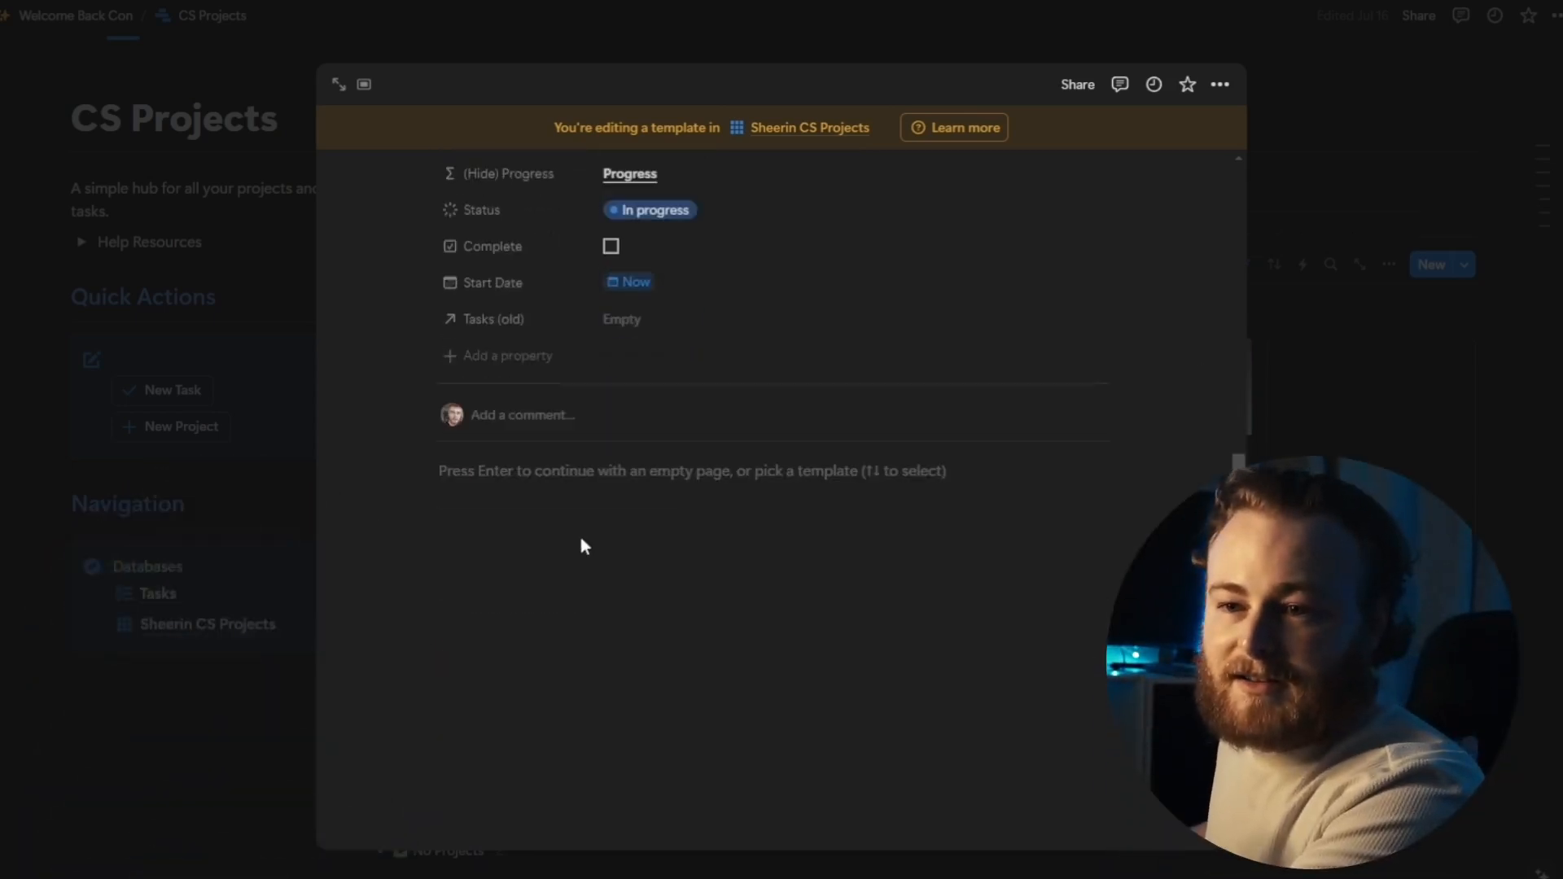
pyautogui.press('Return')
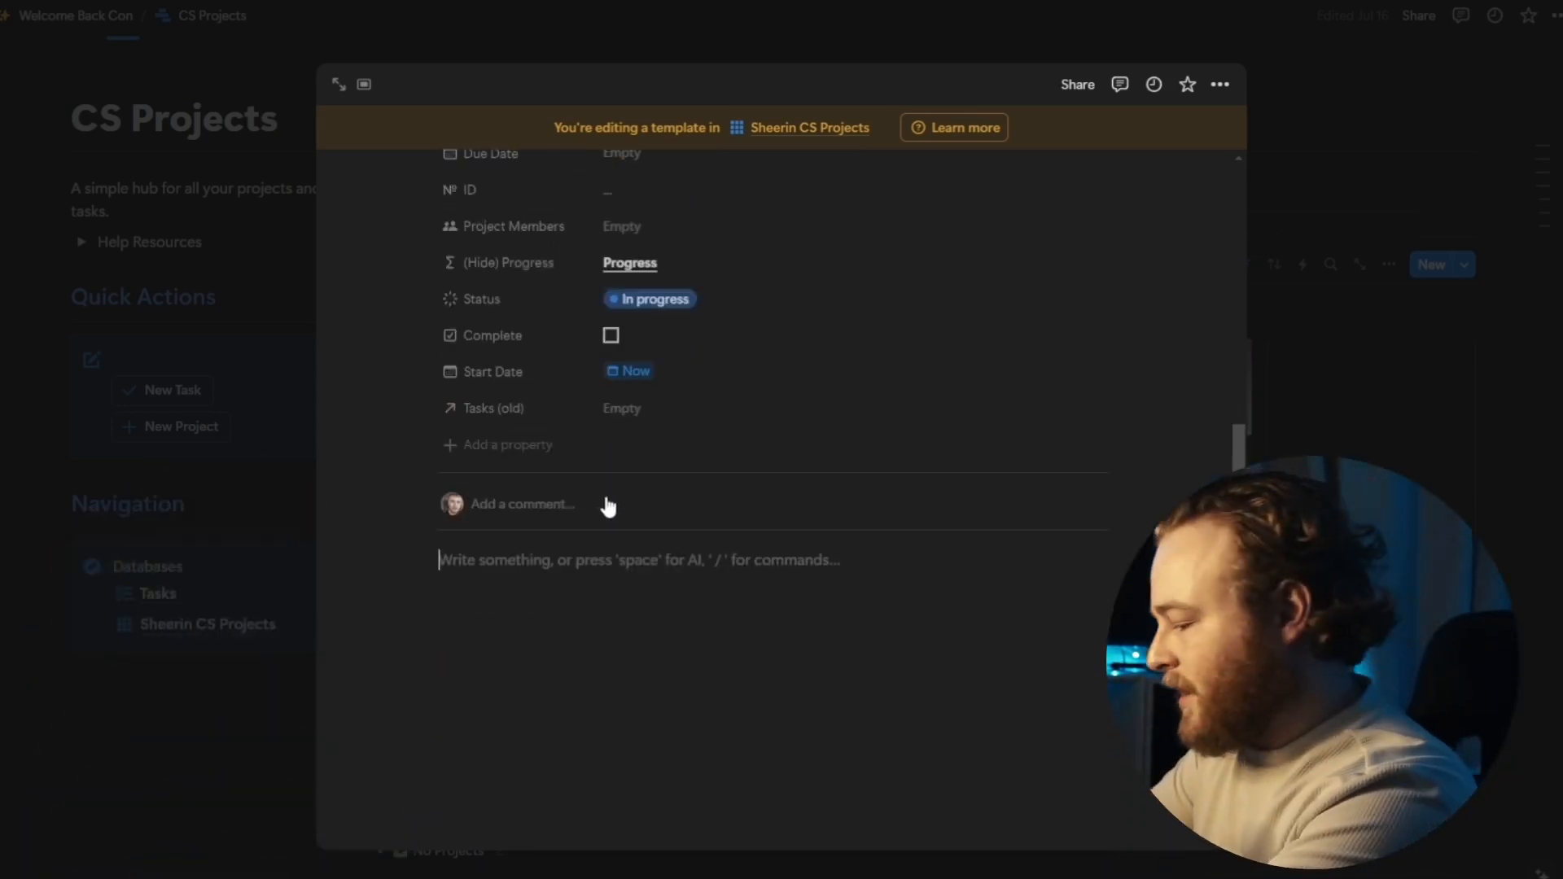
pyautogui.write('/h3')
pyautogui.press('Return')
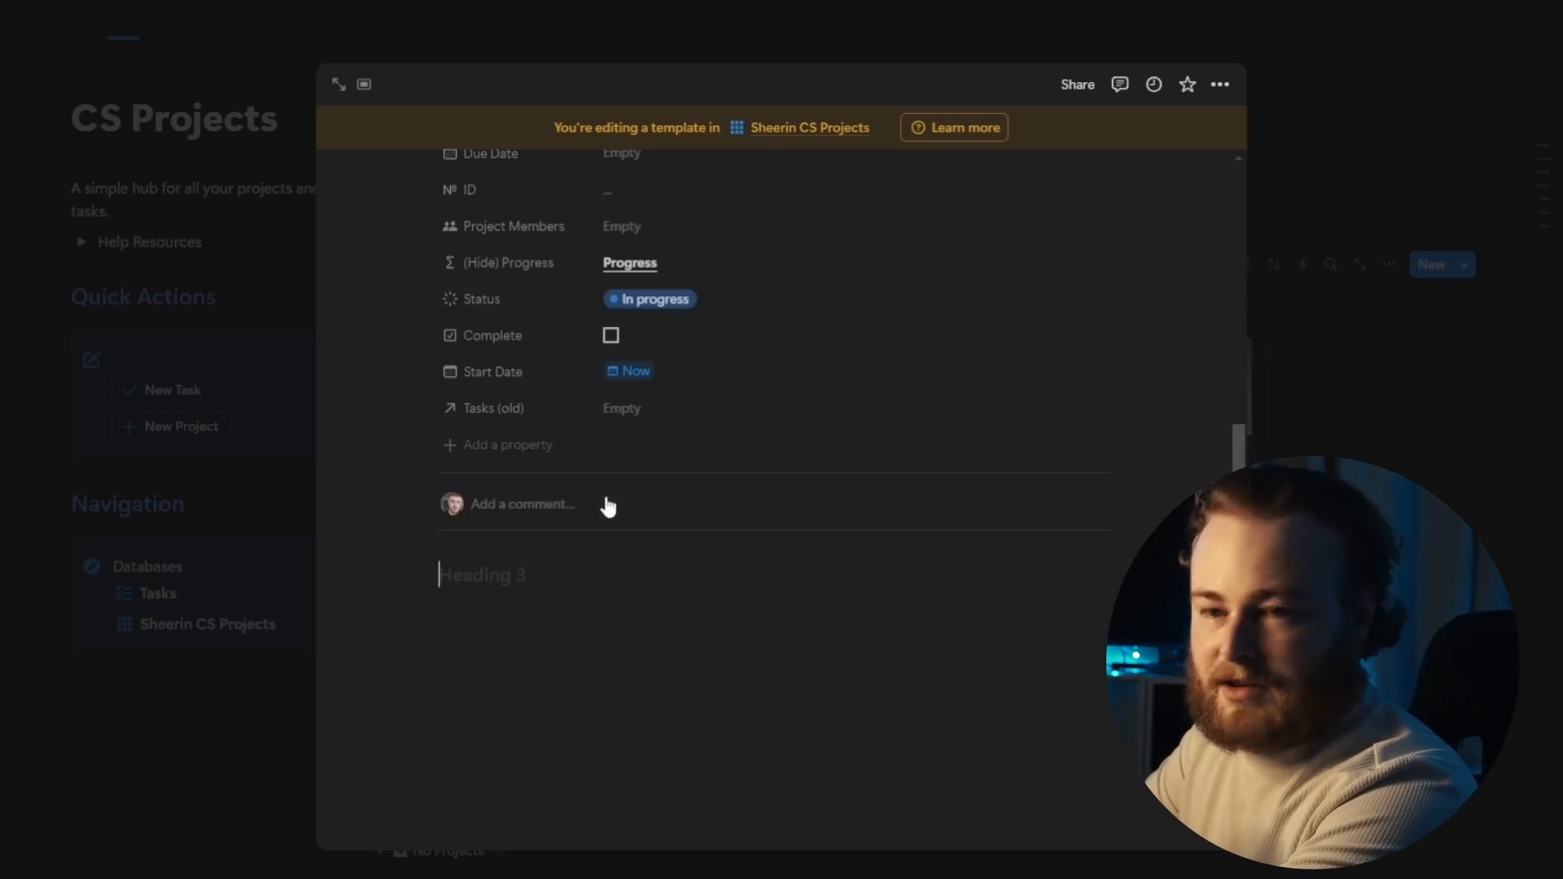
pyautogui.write('Title')
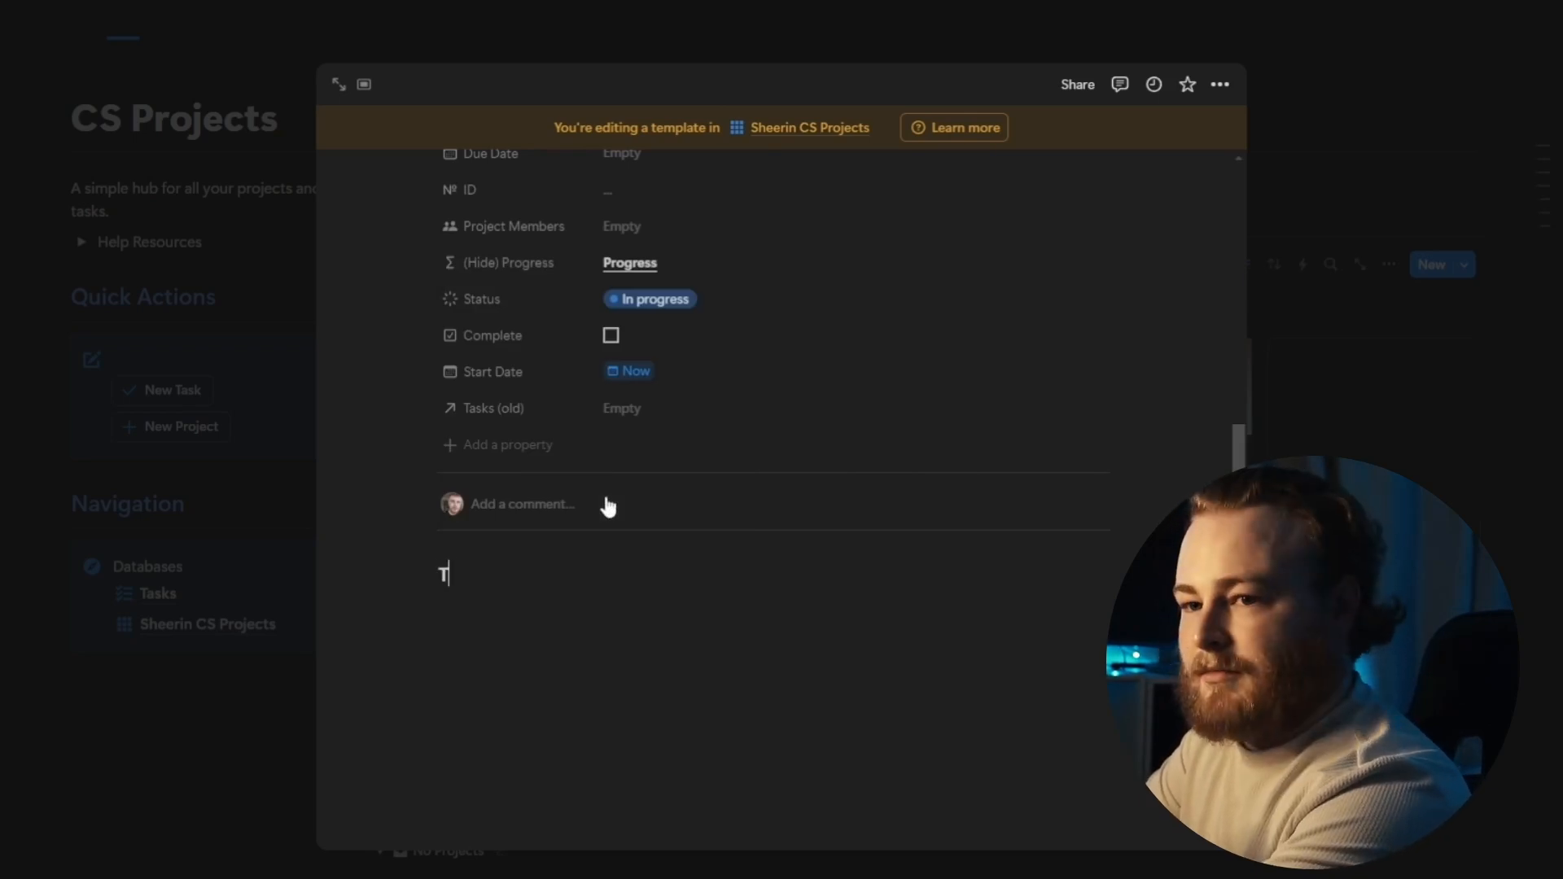
pyautogui.press('Return')
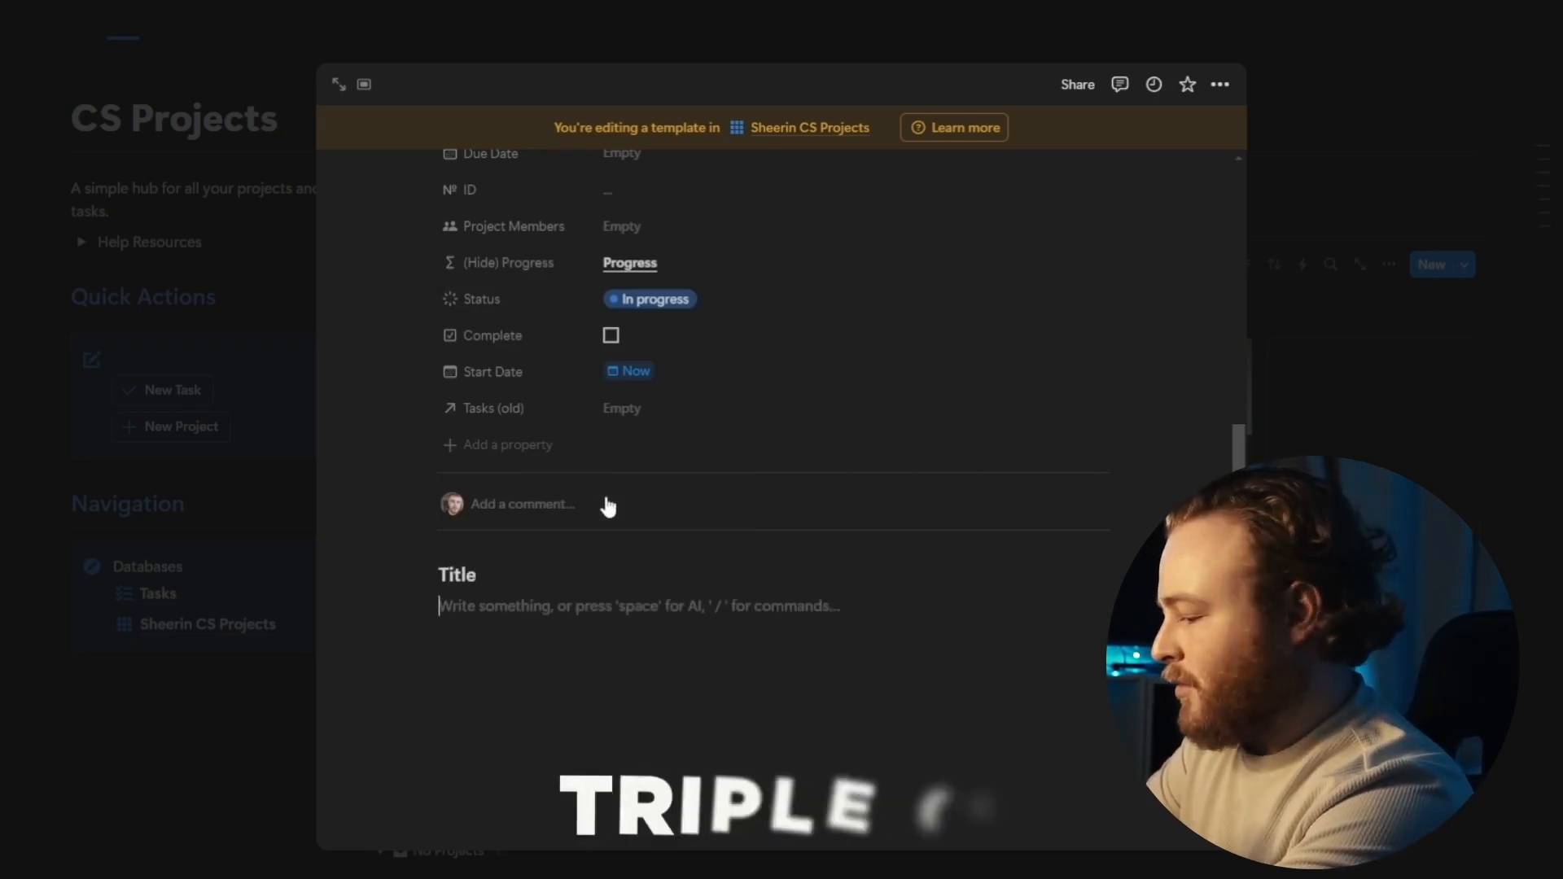
pyautogui.write('---')
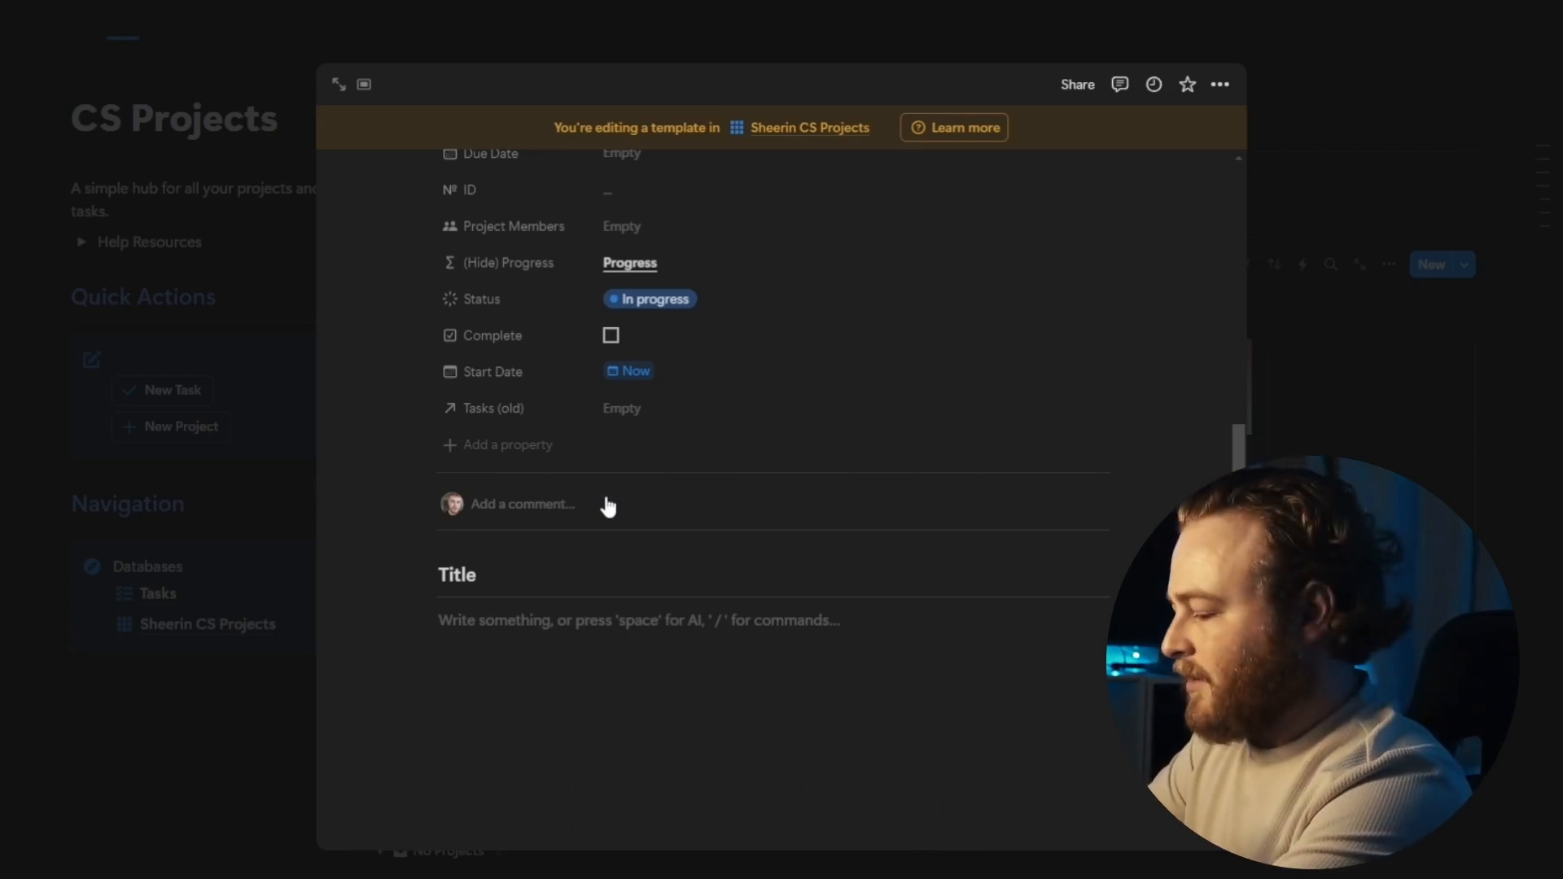
# Step: Add the placeholder line "dkfjsakdjf" under the divider in the template body, followed by a blank line
pyautogui.write('dkfjsakdjf')
pyautogui.press('Return')
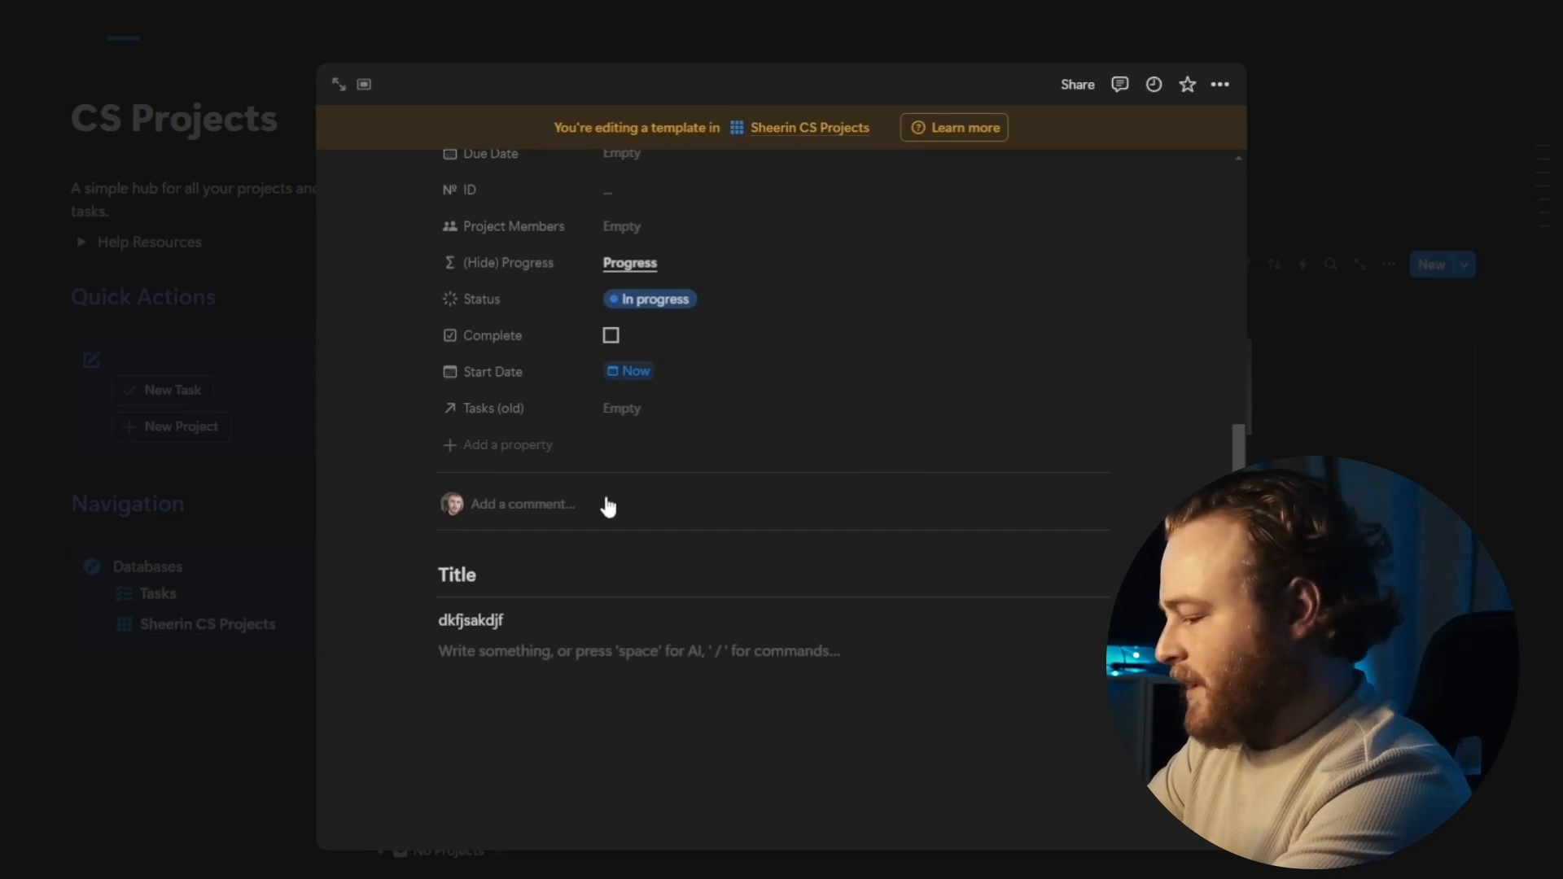
pyautogui.press('Return')
pyautogui.write('/imag')
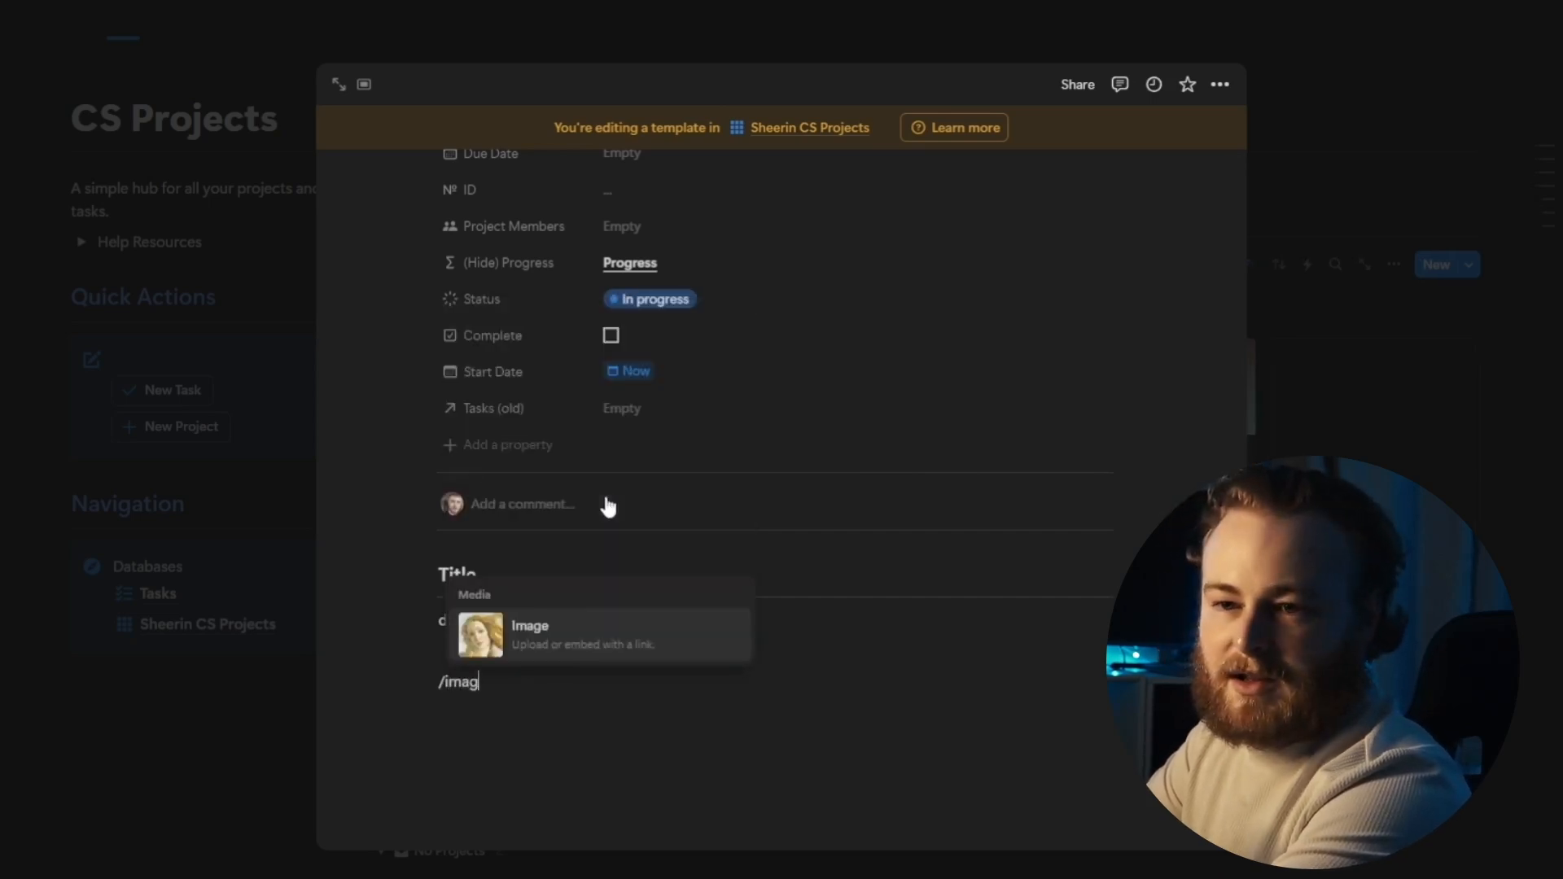
pyautogui.press('BackSpace')
pyautogui.press('BackSpace')
pyautogui.press('BackSpace')
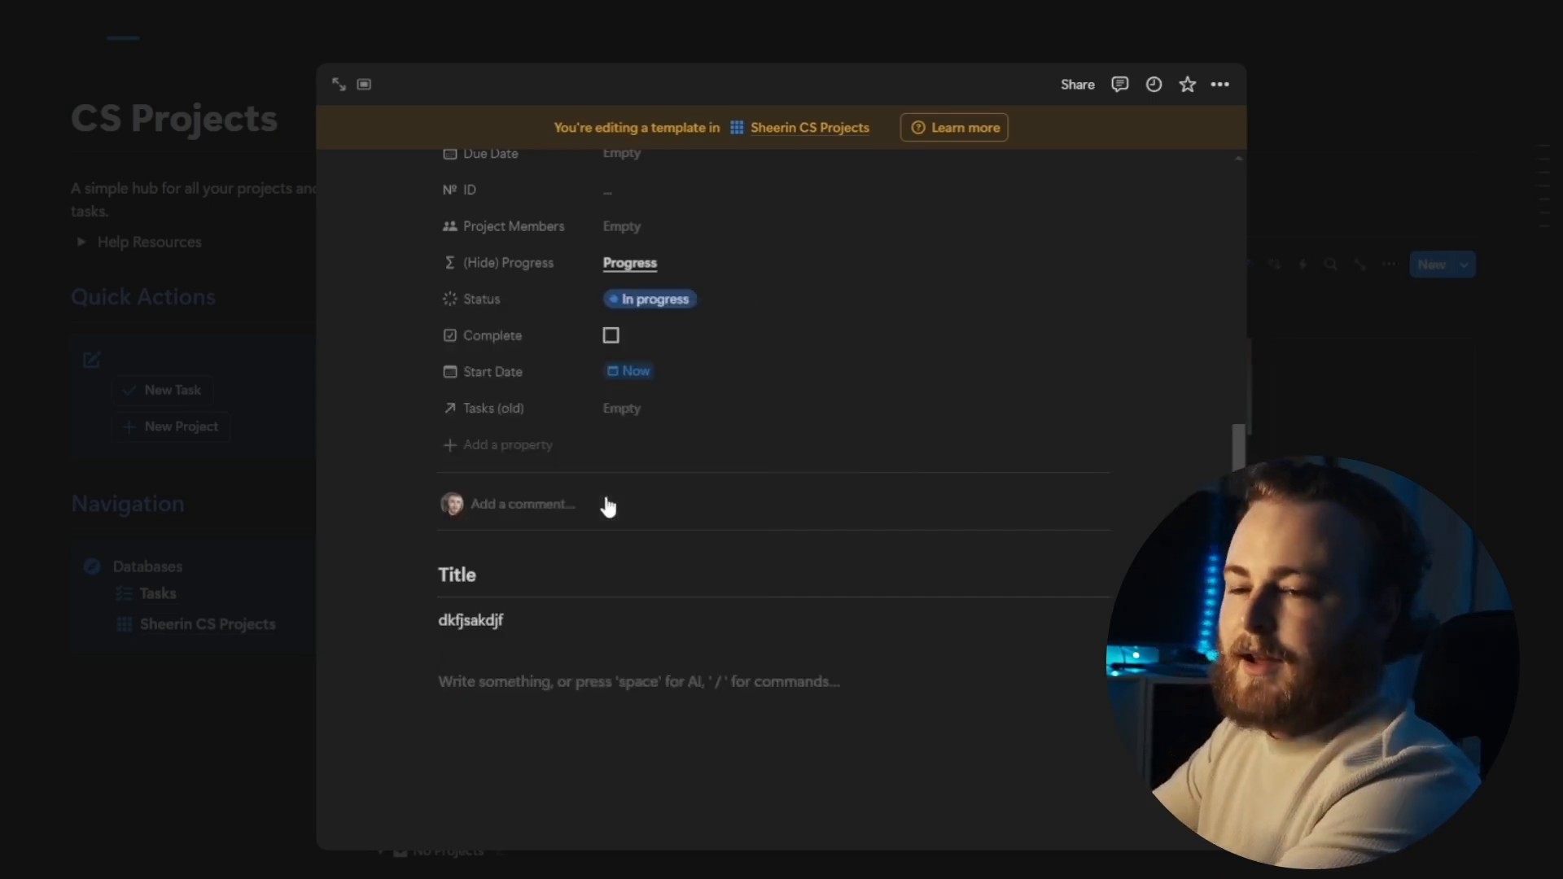
# Step: Look over the template's properties and body, and close it to return to the CS Projects page
pyautogui.scroll(2, 670, 488)
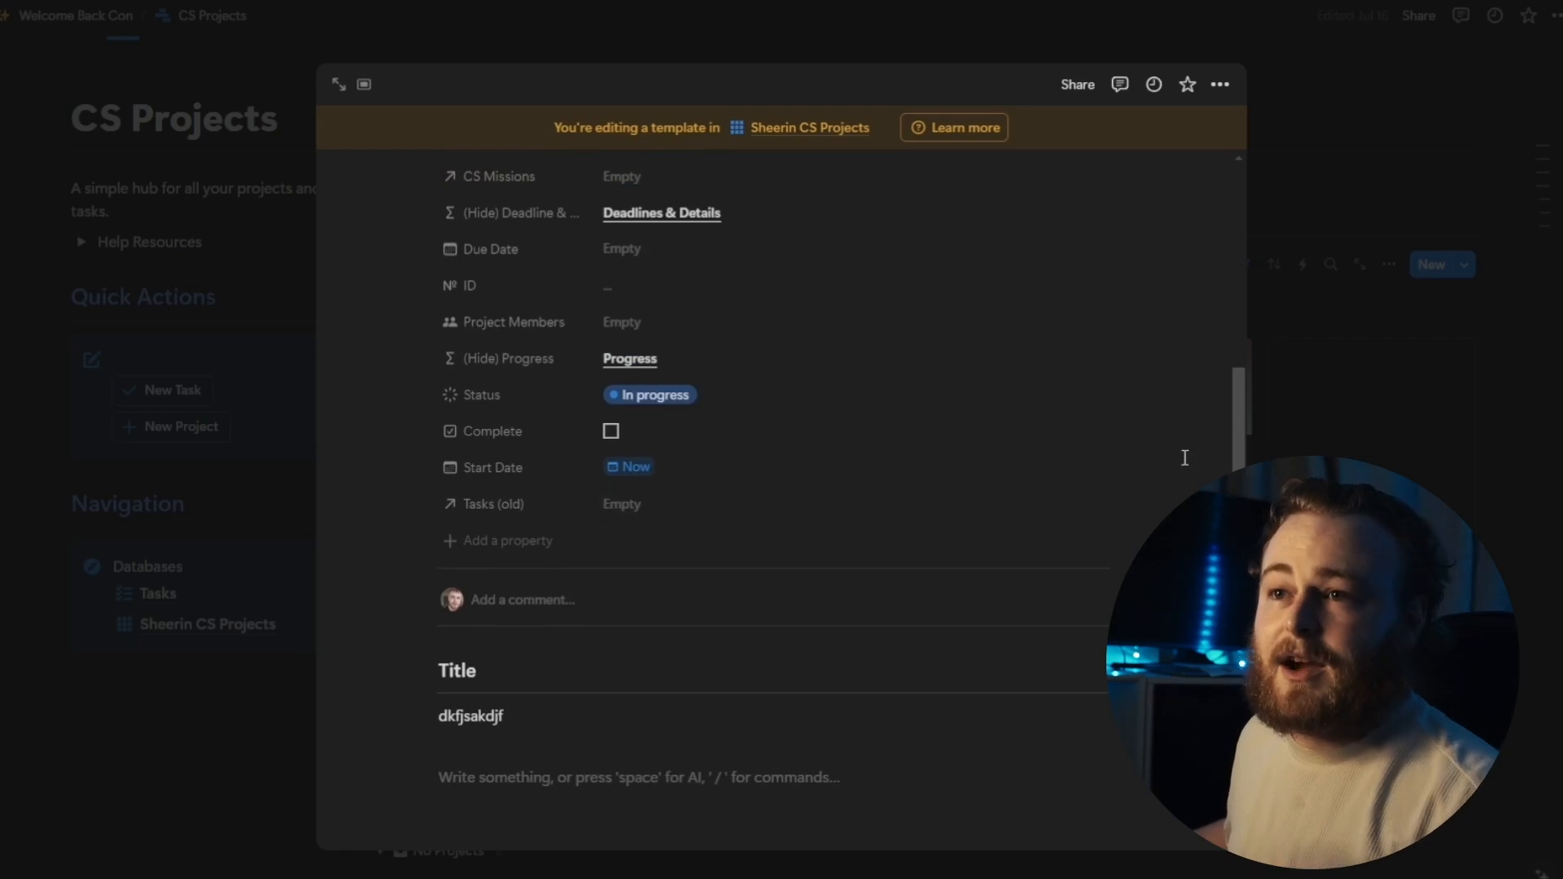
pyautogui.scroll(-2, 719, 562)
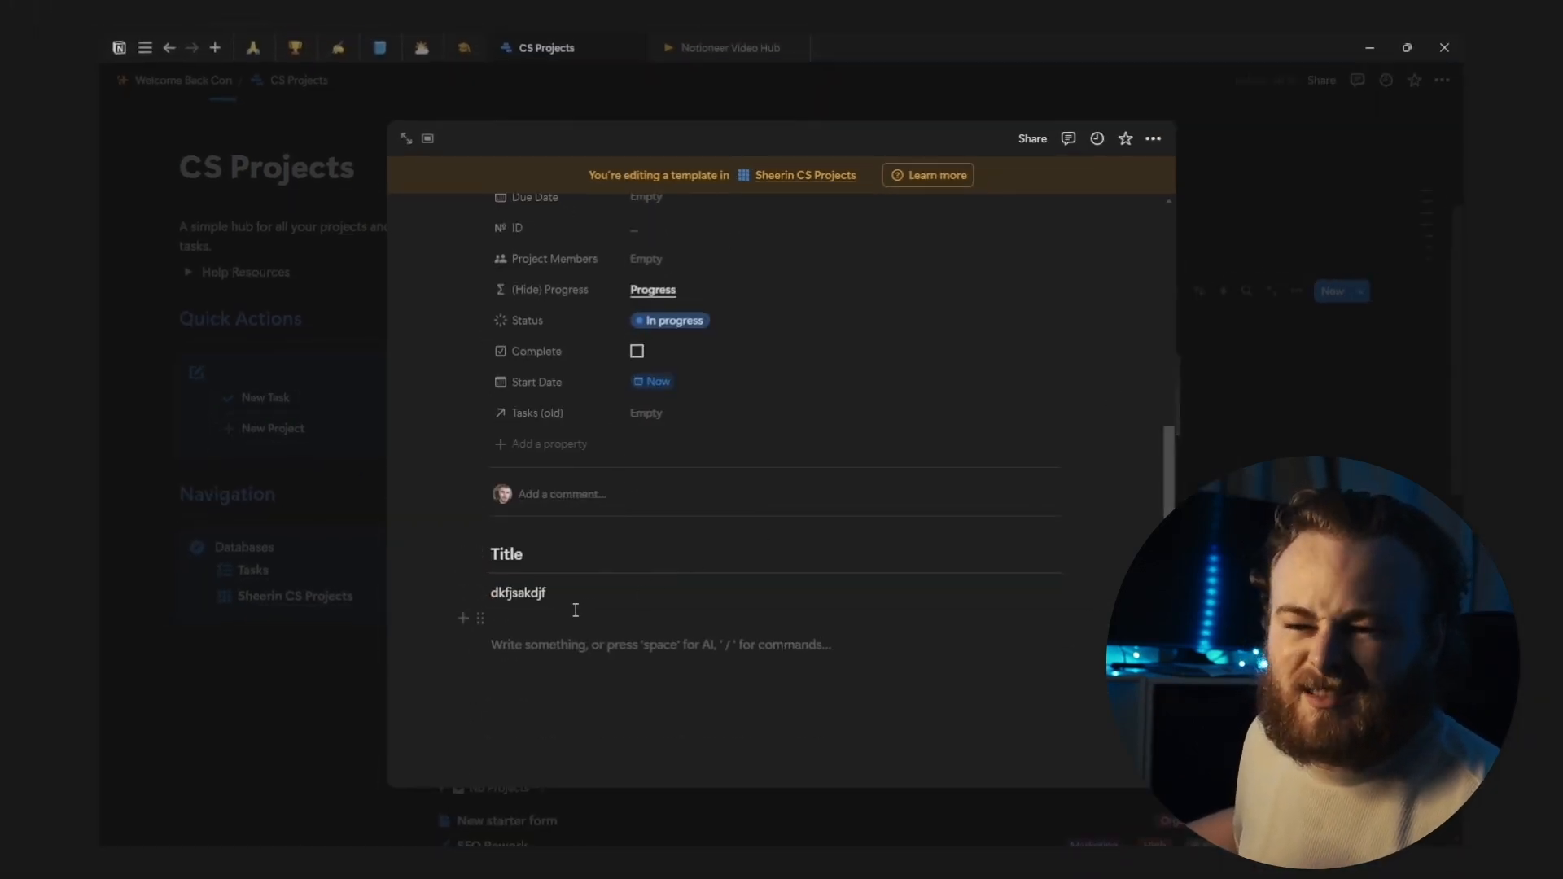
pyautogui.click(1343, 430)
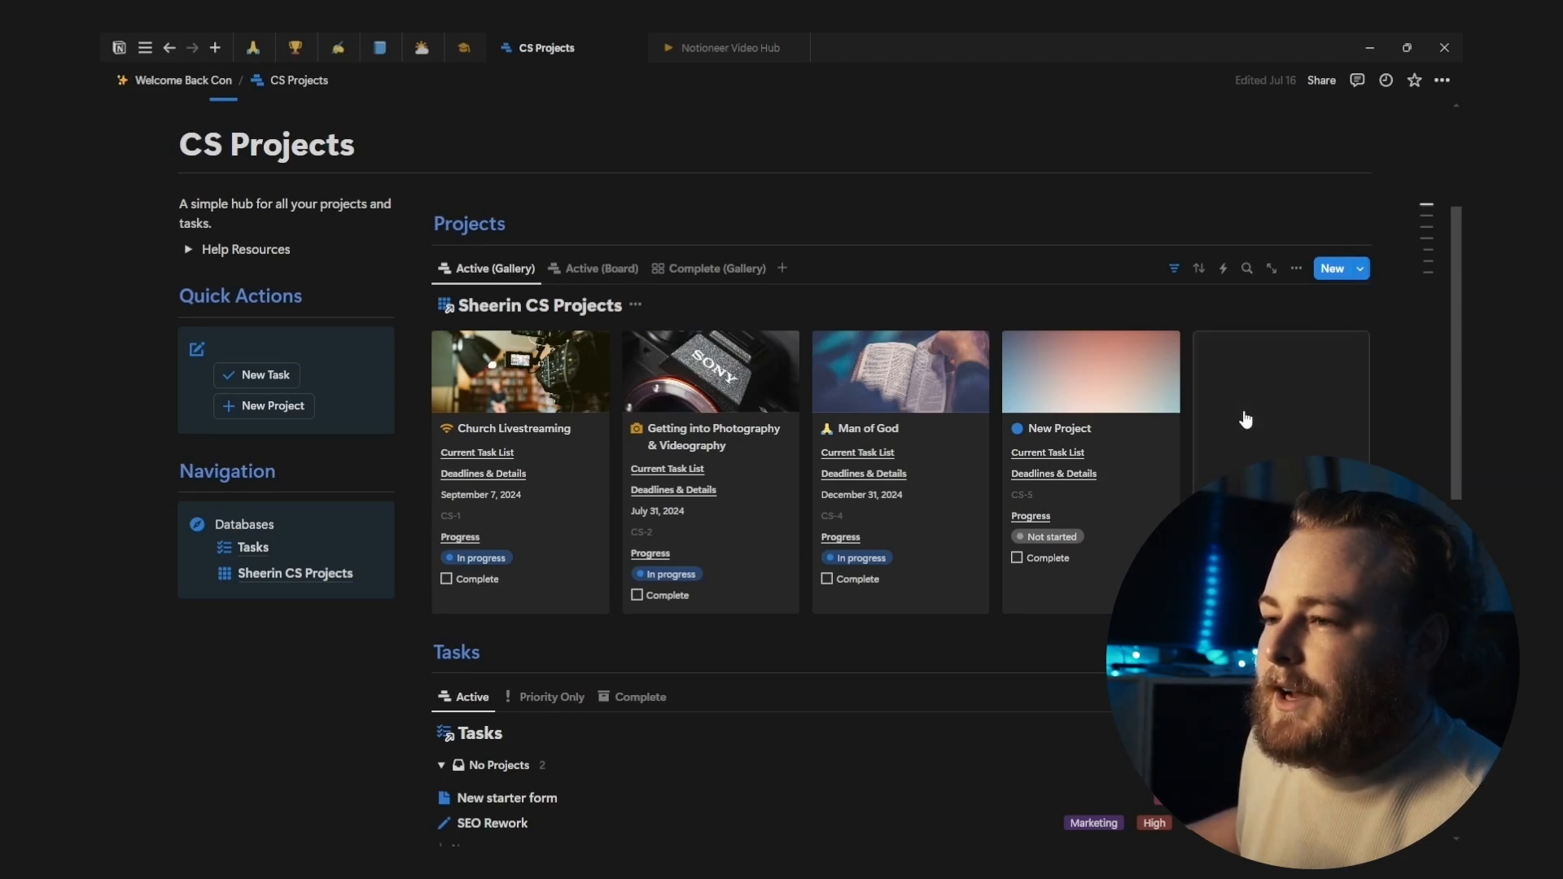
# Step: Create a new project from the default template in the Active (Gallery) view, check its prefilled content and close it
pyautogui.click(1245, 419)
pyautogui.scroll(-3, 603, 429)
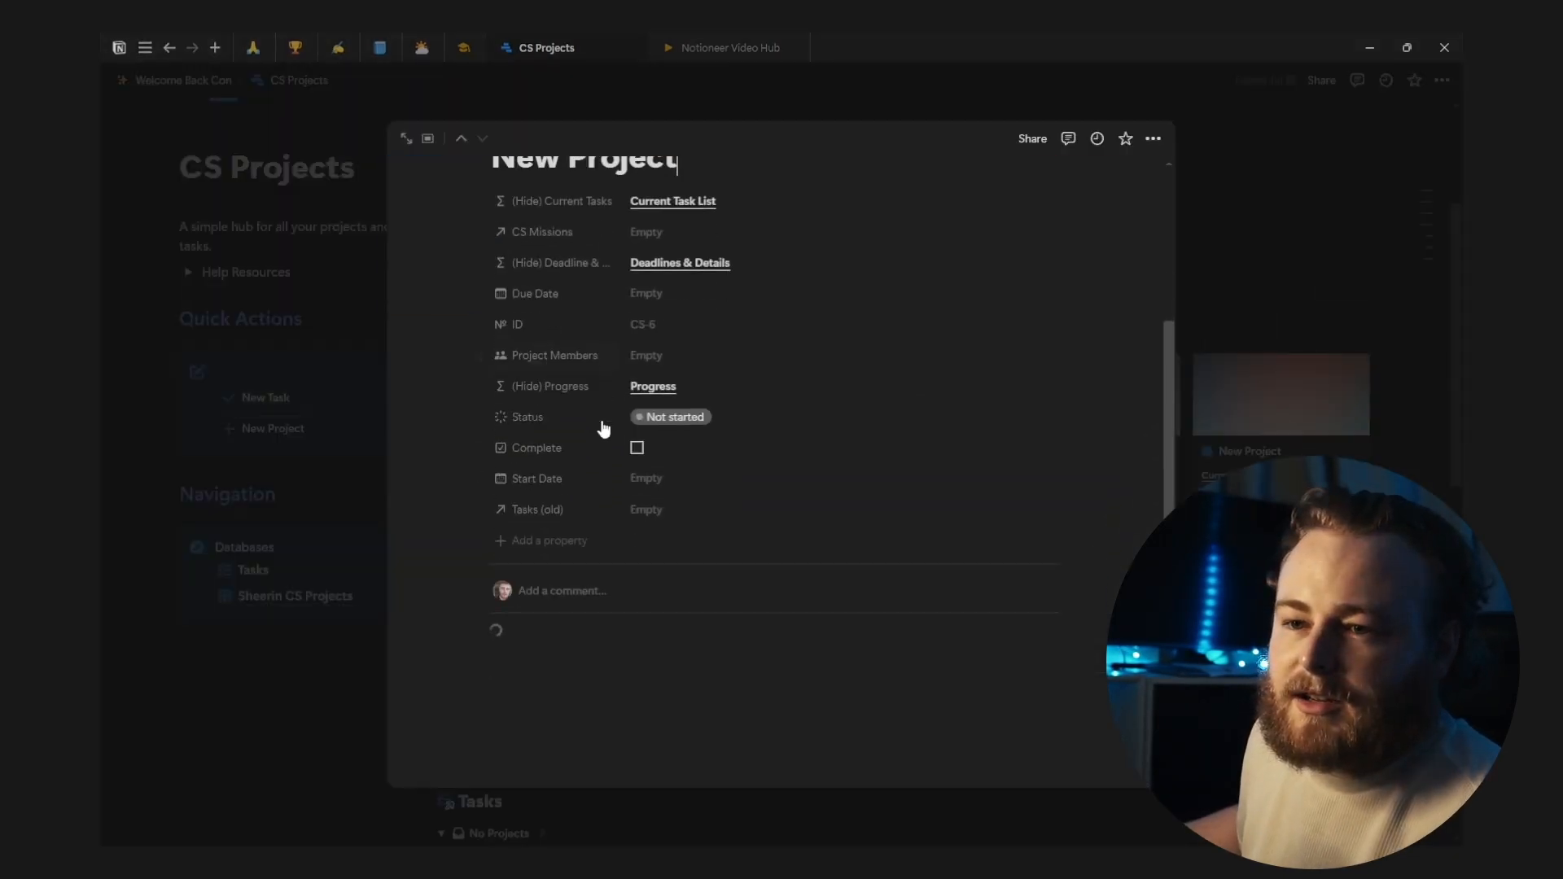
pyautogui.scroll(-1, 603, 429)
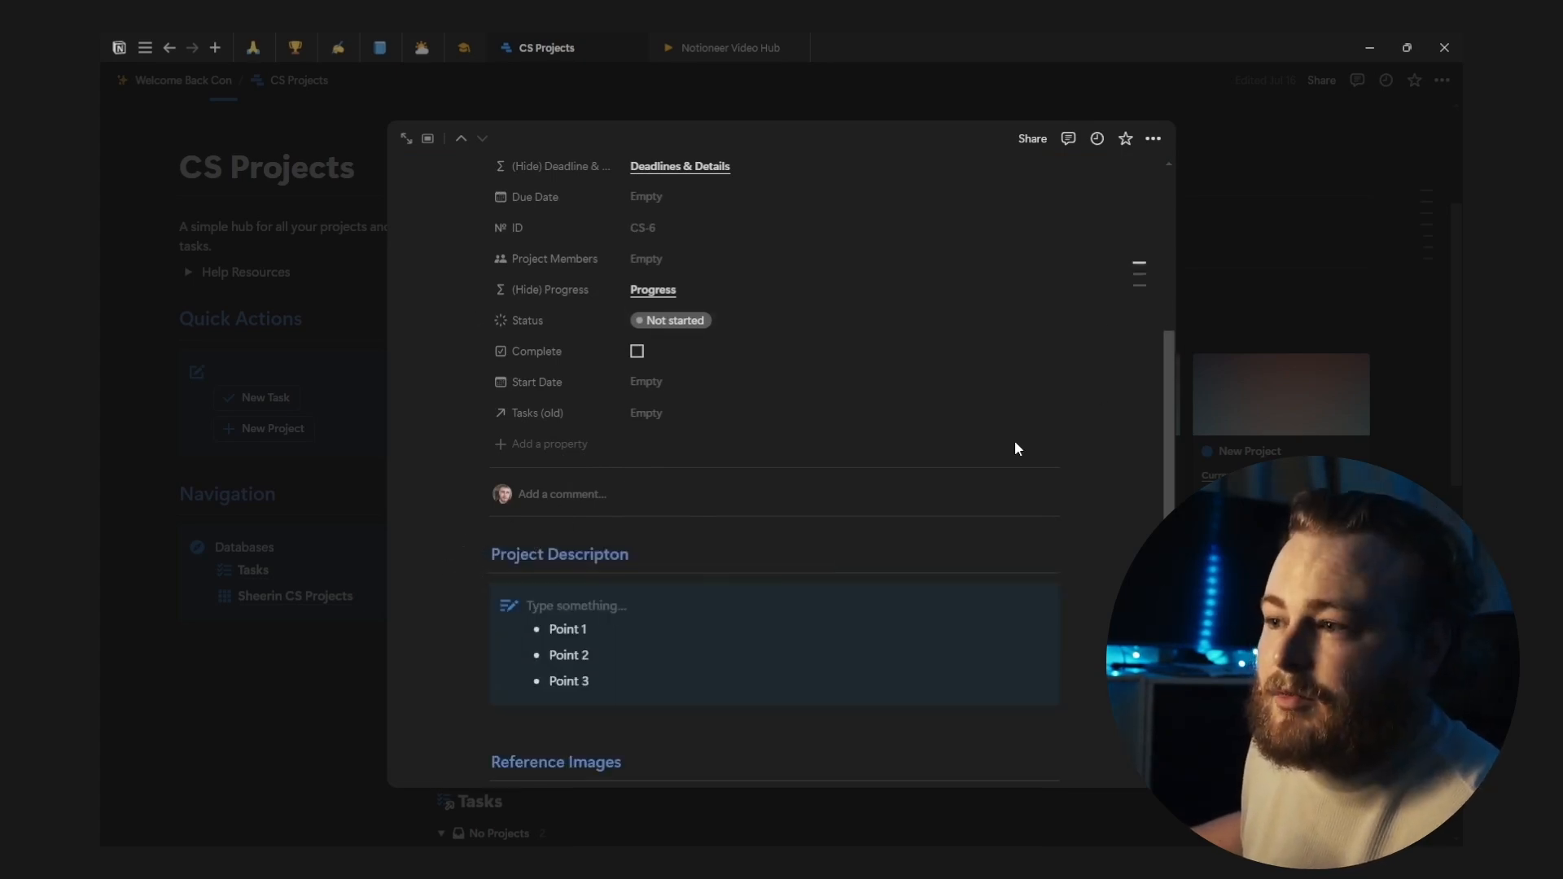
pyautogui.click(1317, 224)
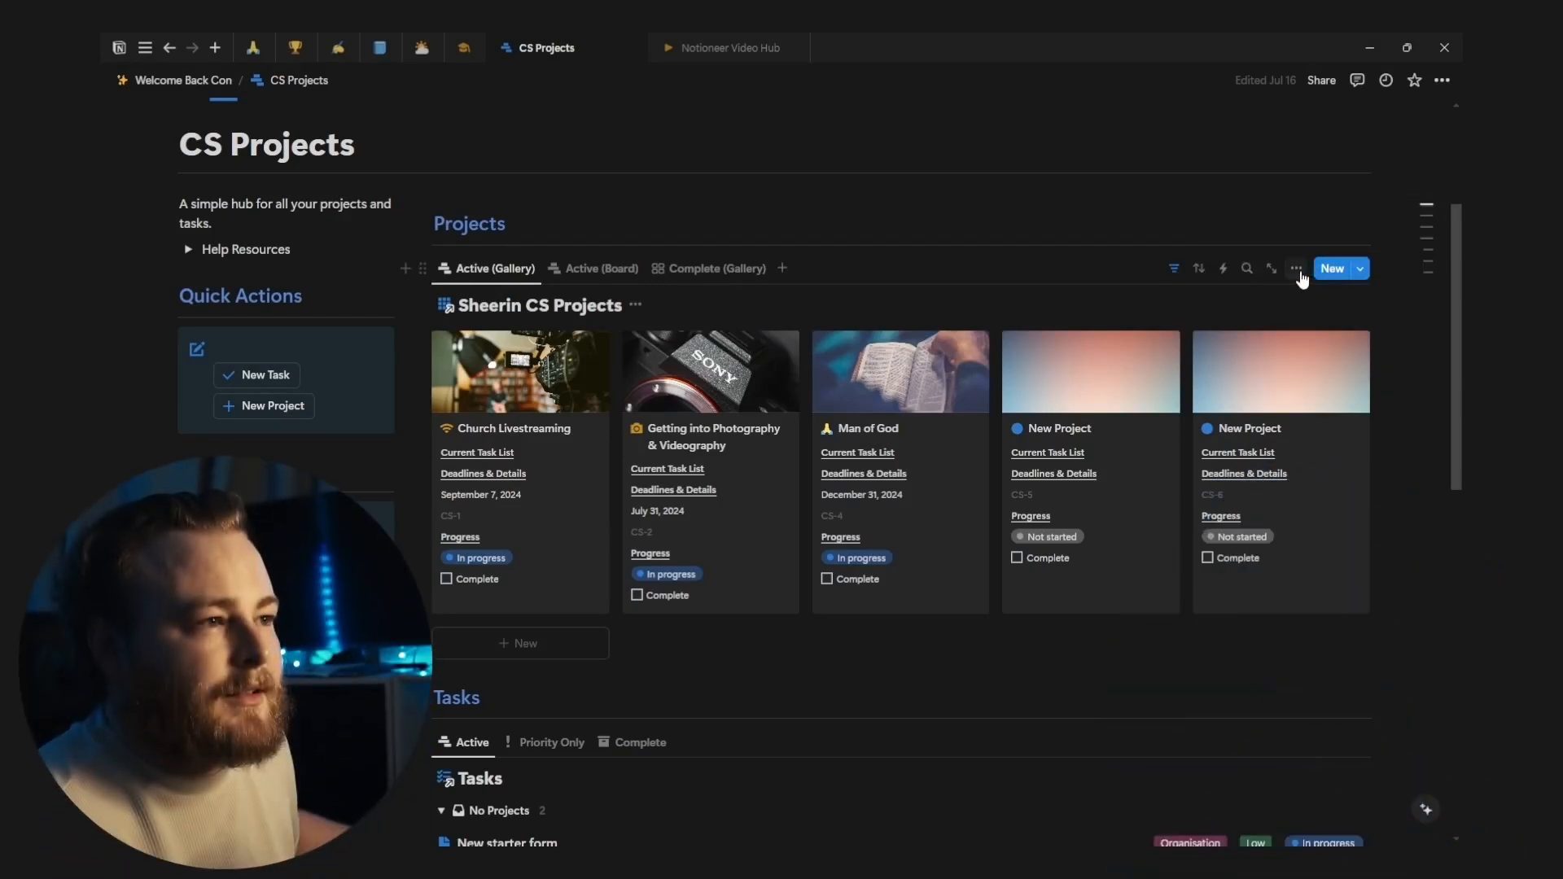
pyautogui.click(1296, 269)
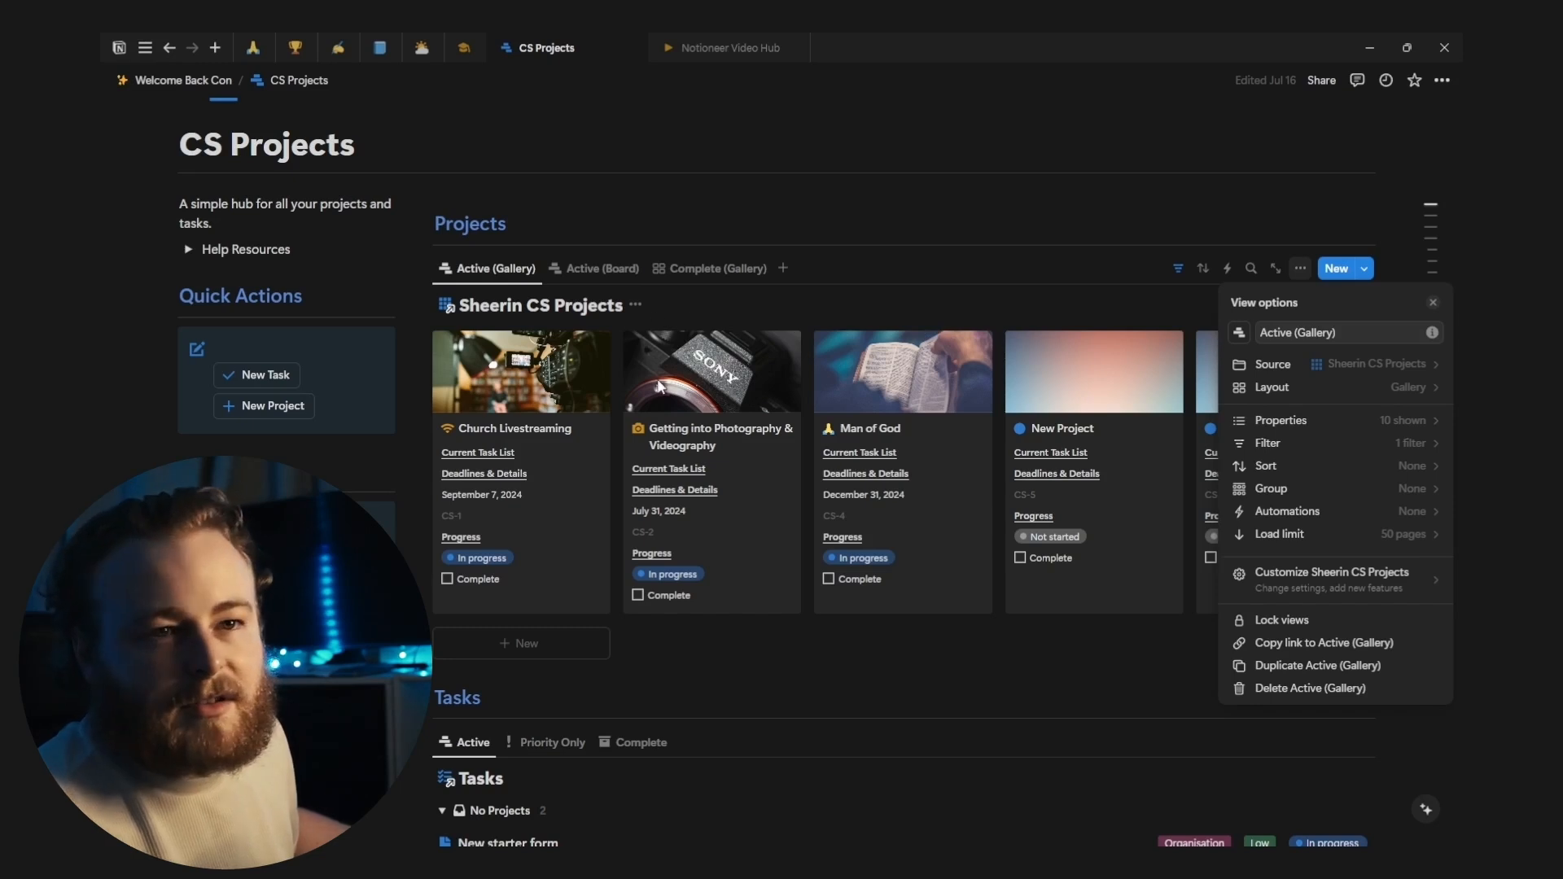
pyautogui.click(434, 271)
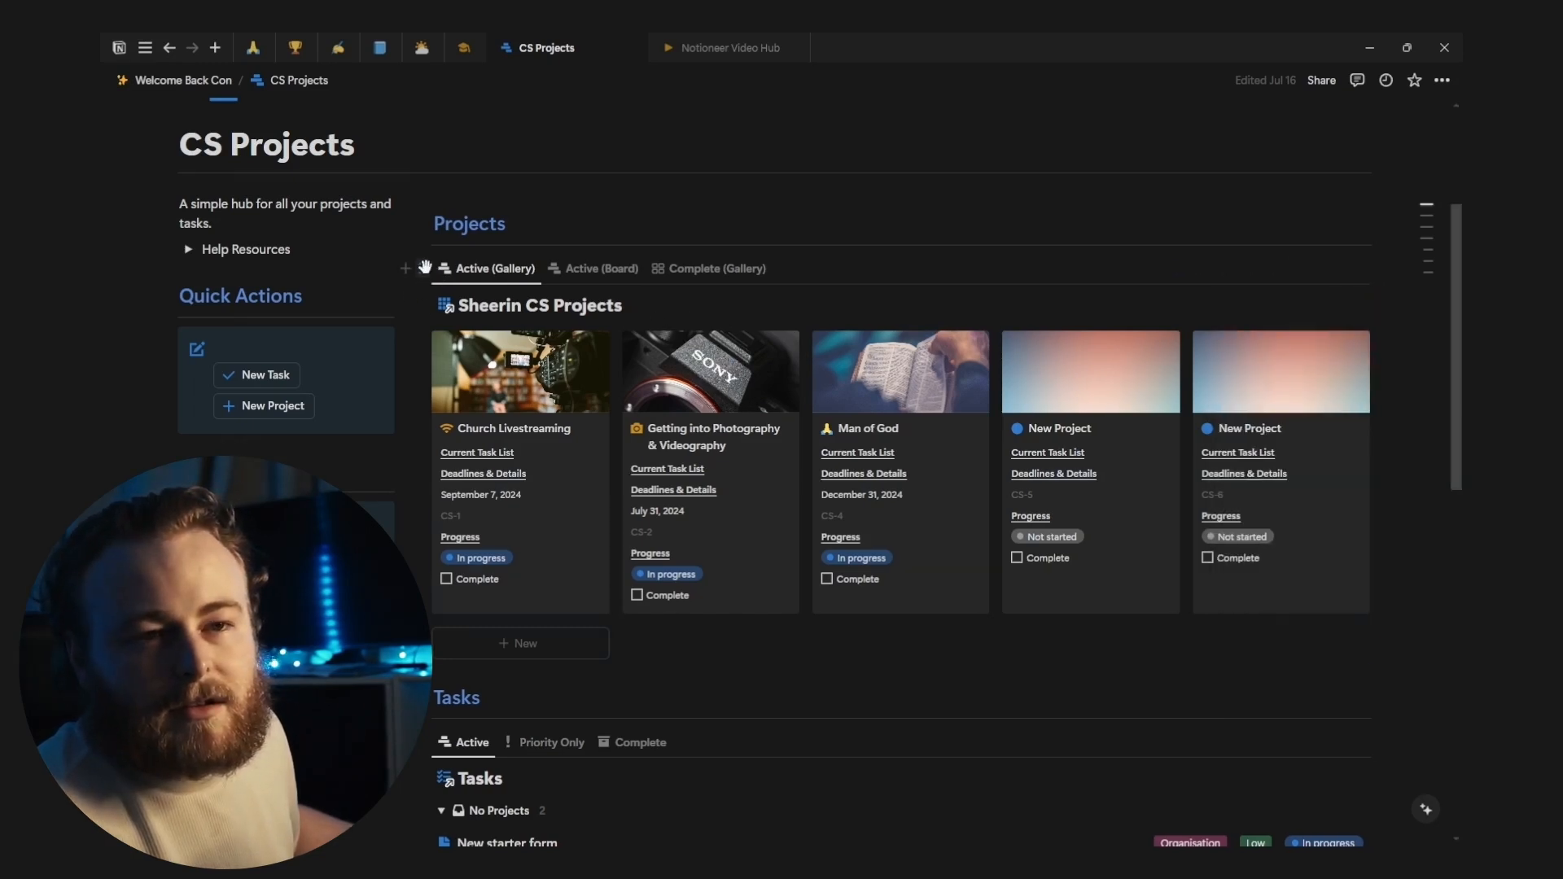
pyautogui.click(424, 269)
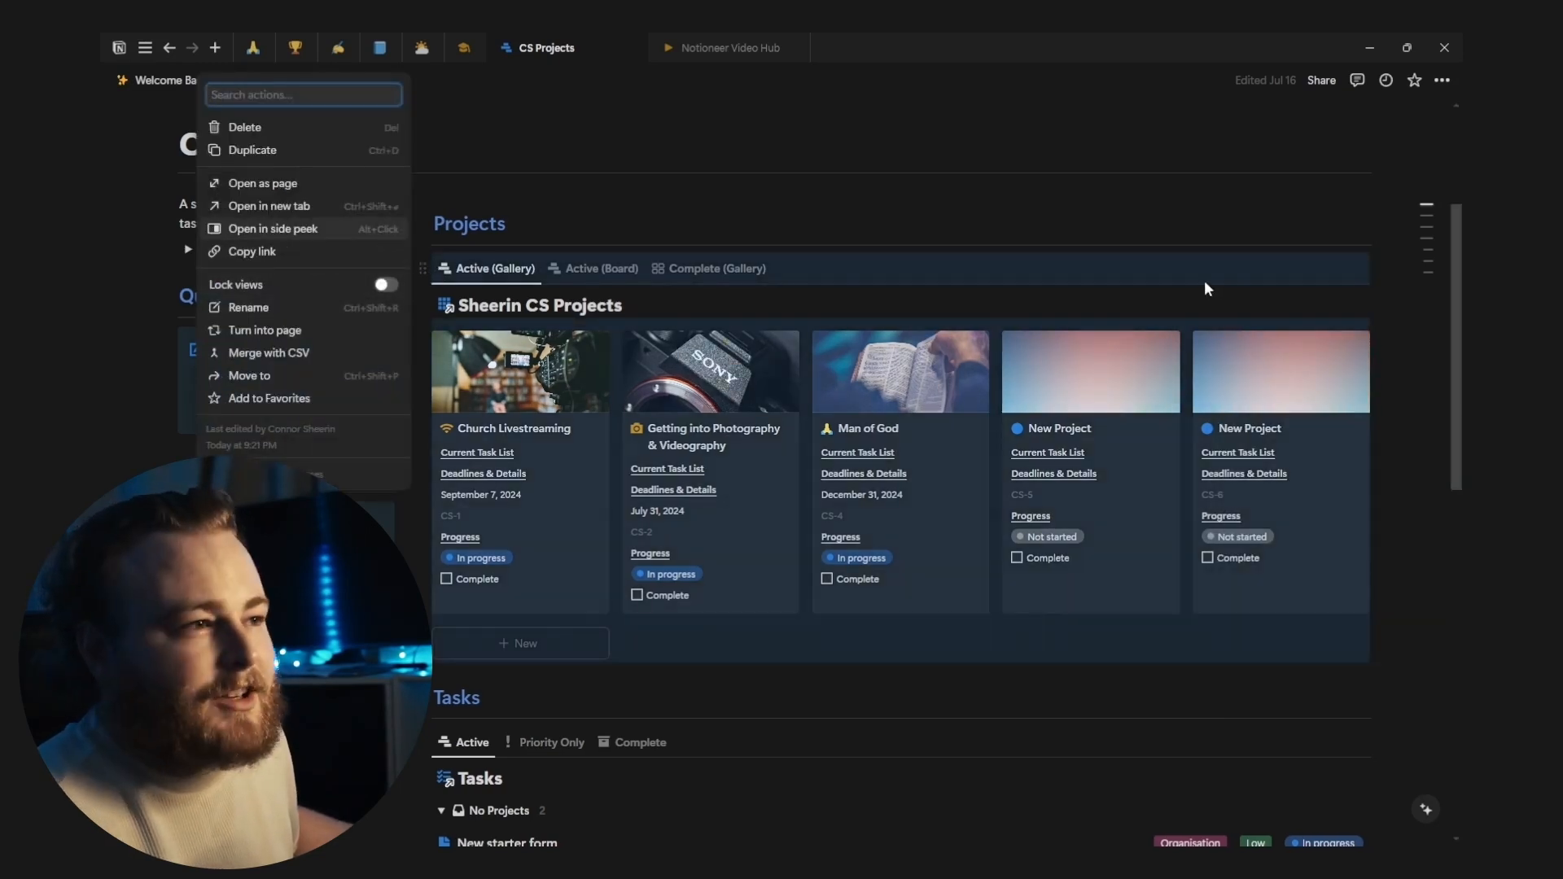
pyautogui.click(1335, 262)
pyautogui.click(1360, 270)
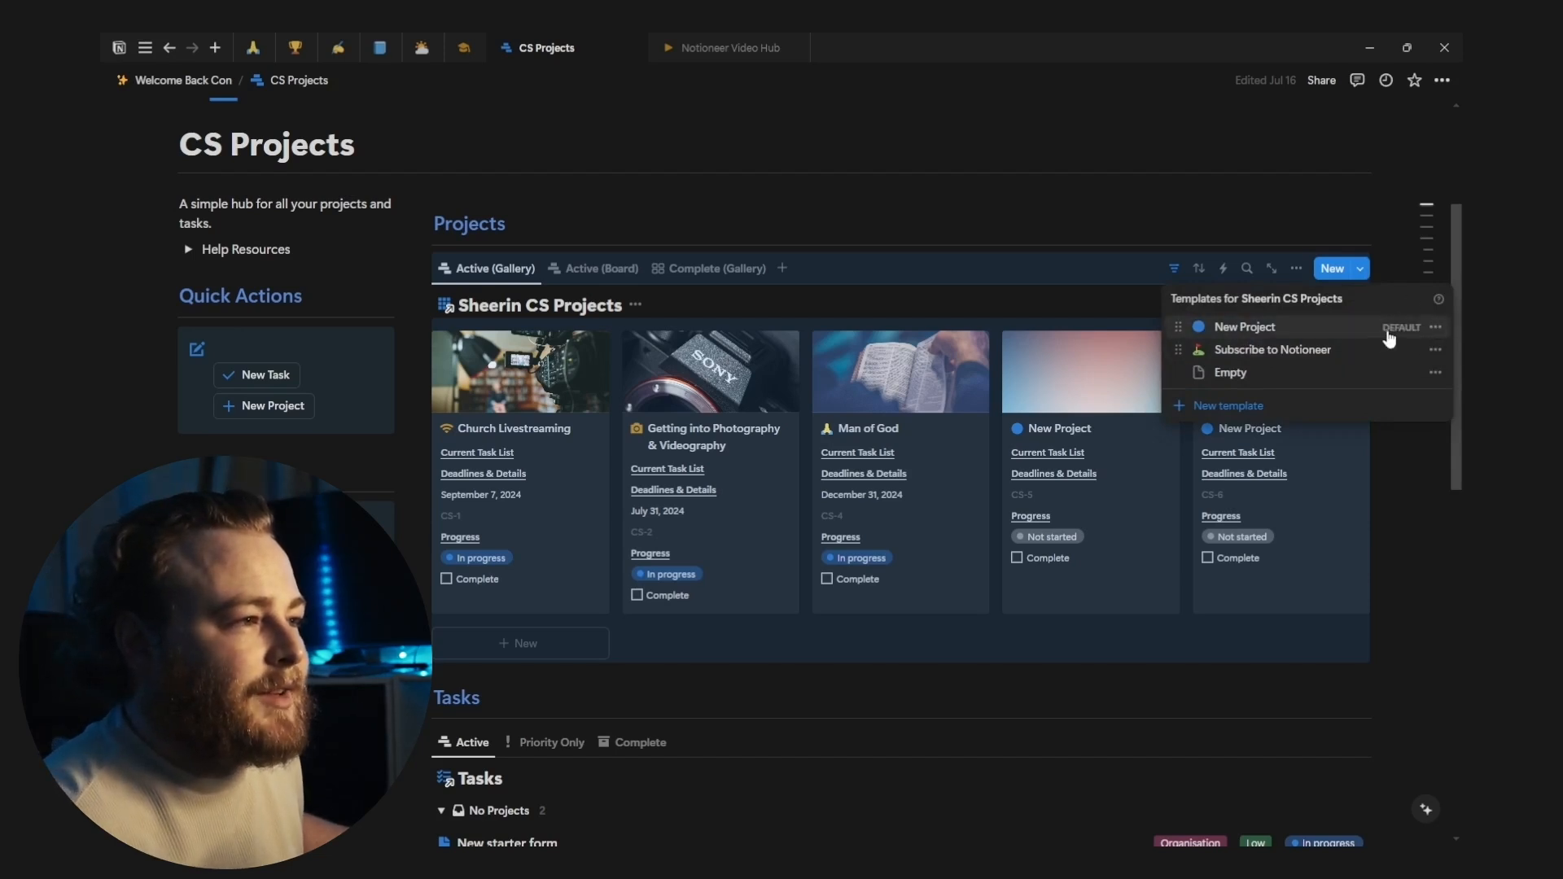
pyautogui.click(1439, 351)
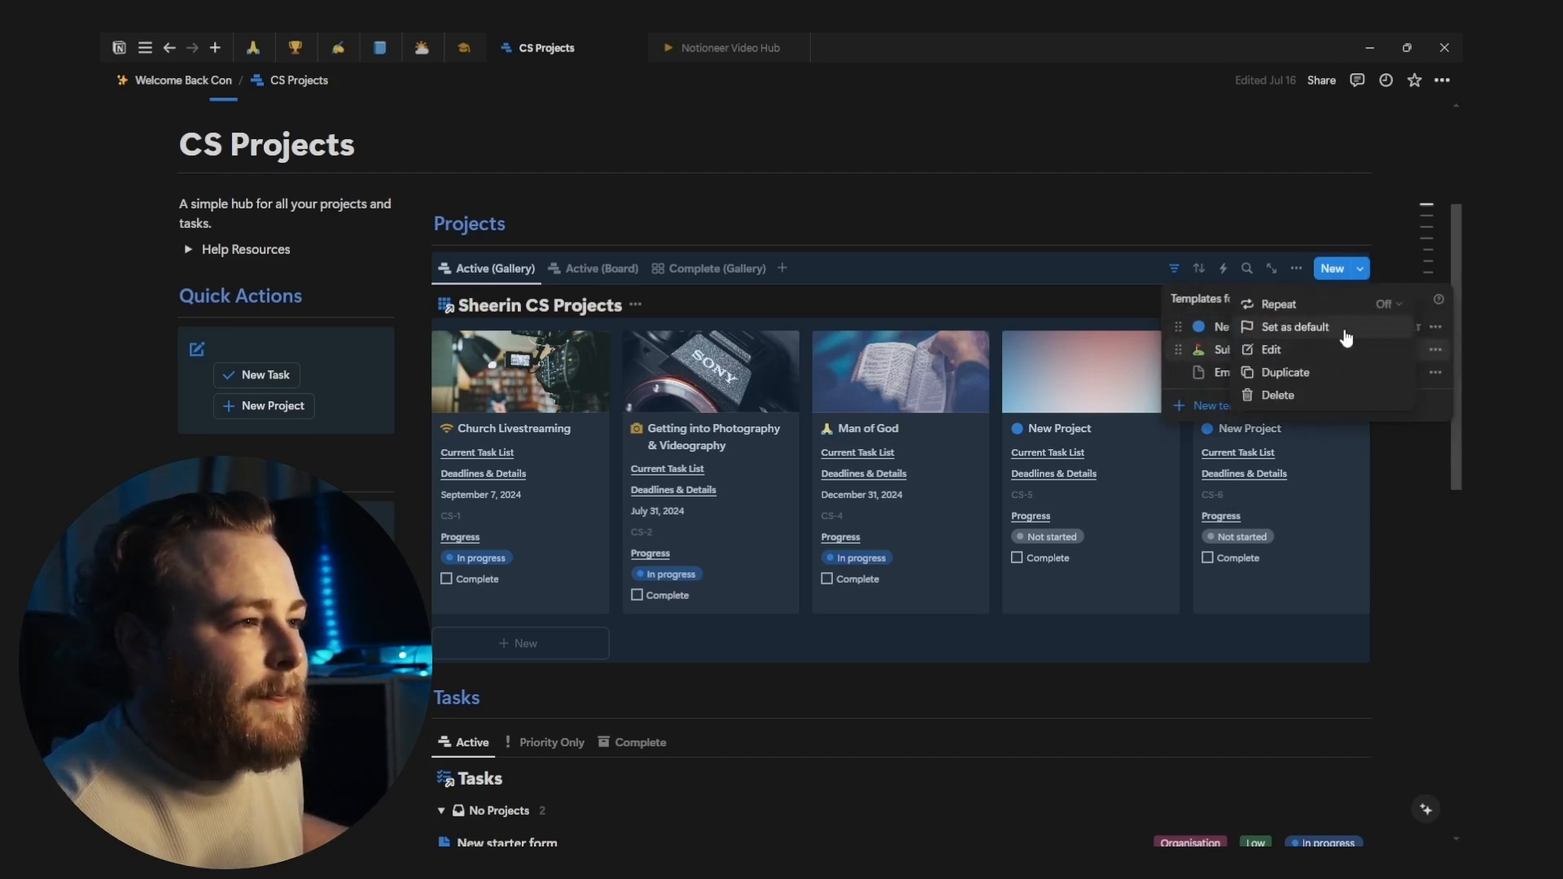
pyautogui.click(1343, 327)
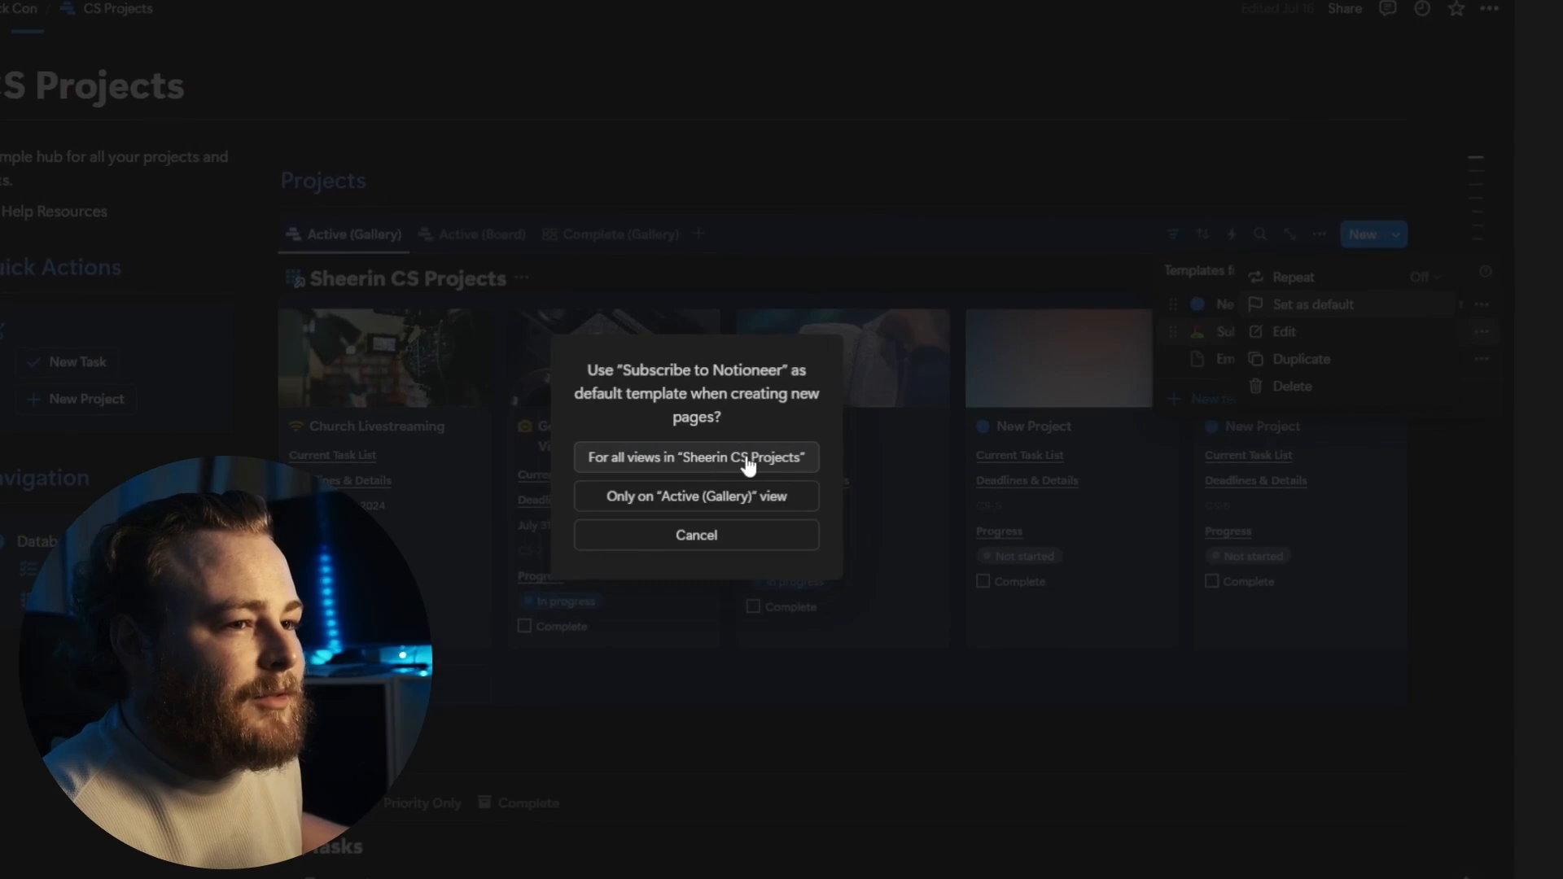
pyautogui.click(739, 502)
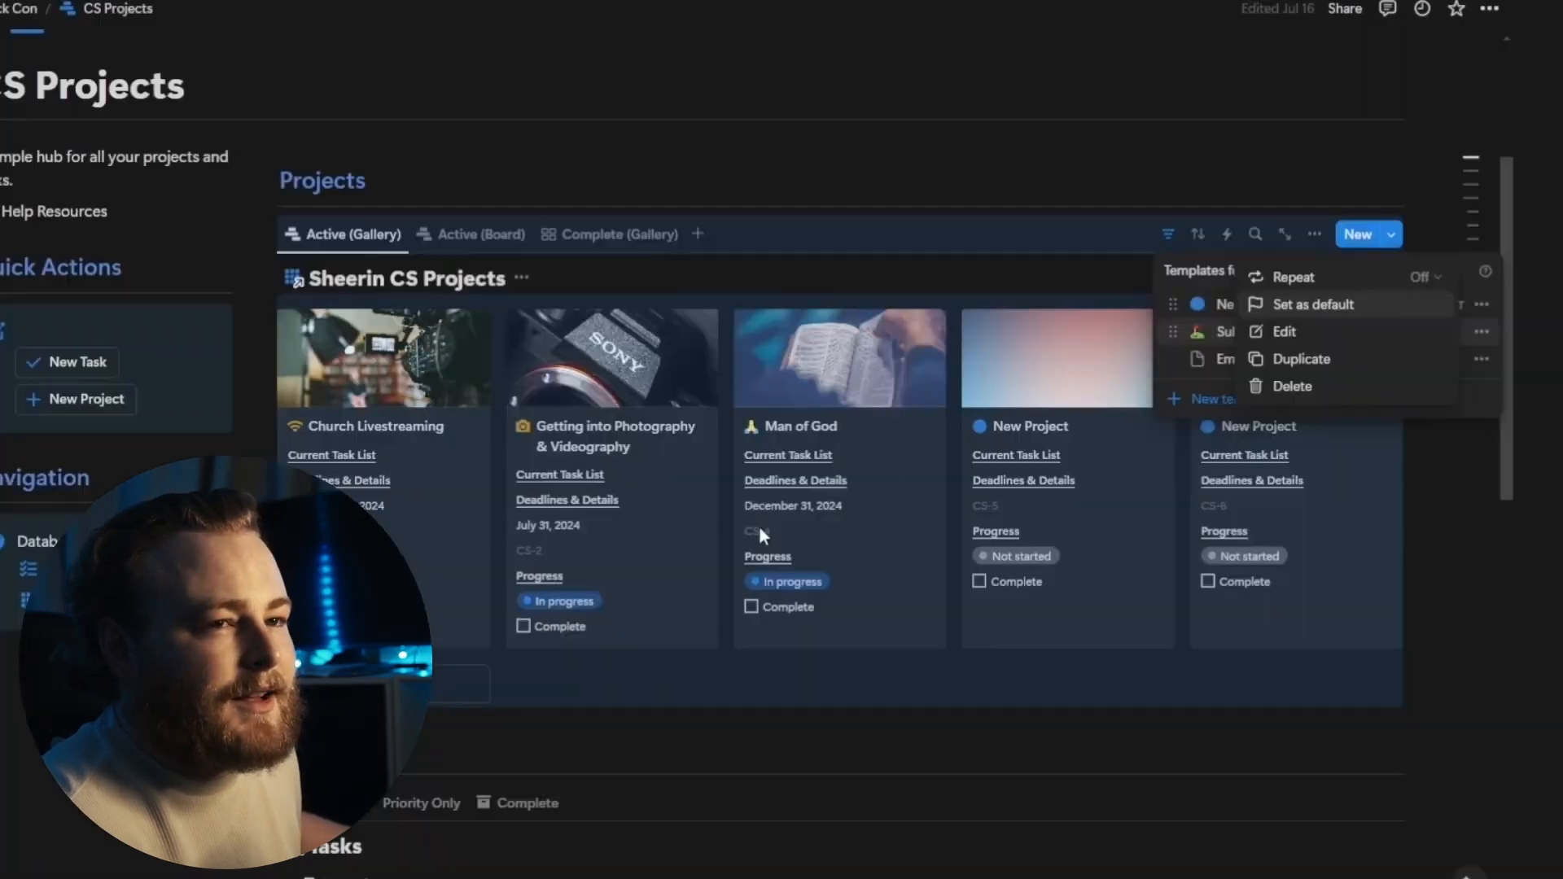
pyautogui.press('Escape')
pyautogui.press('Escape')
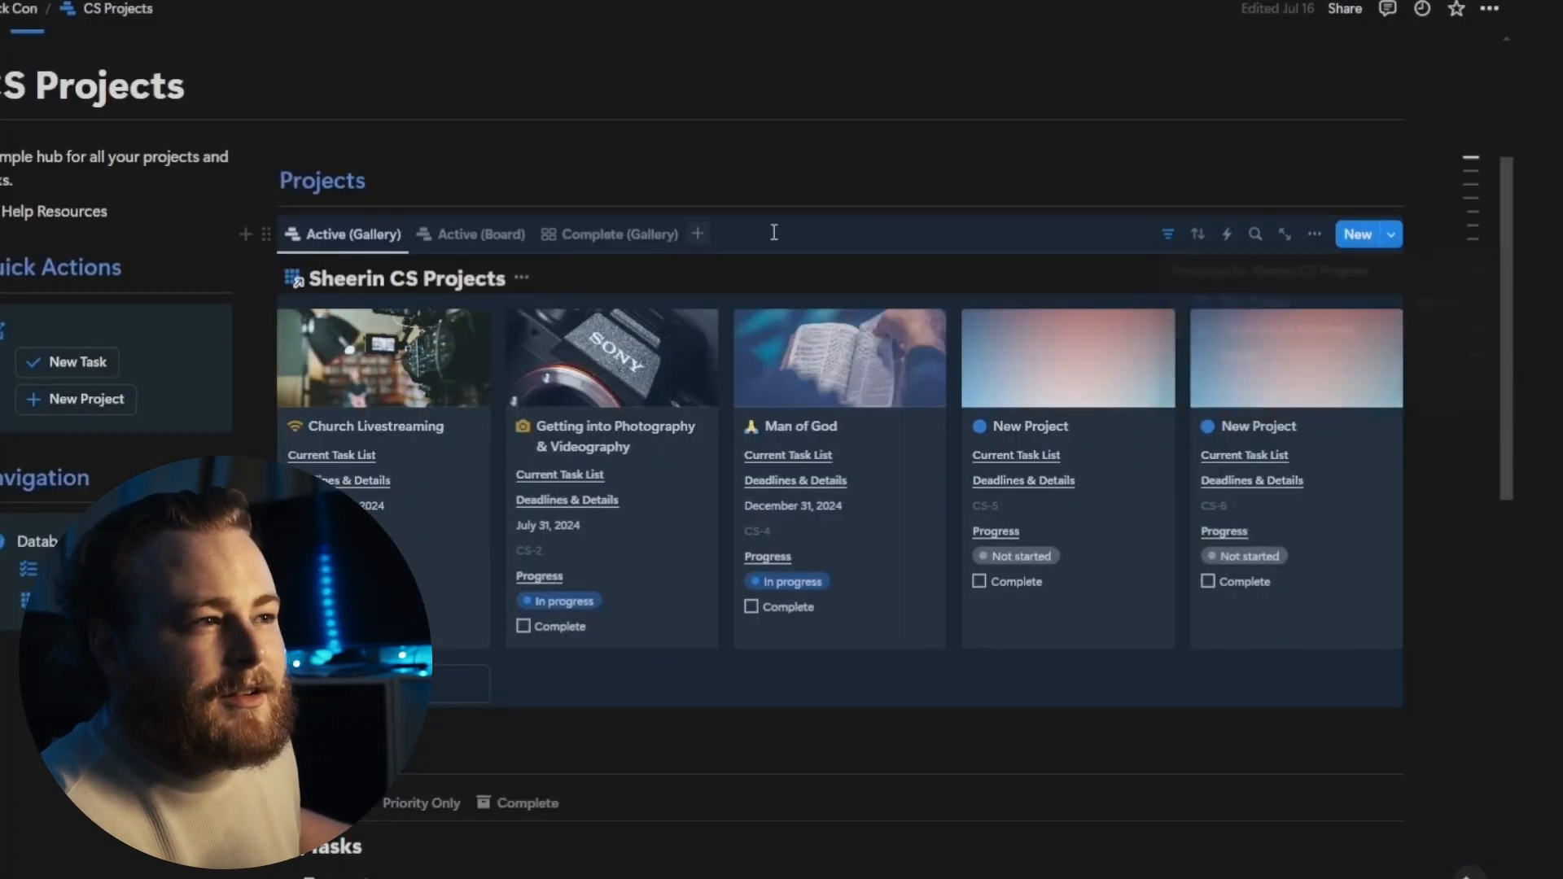
pyautogui.click(699, 235)
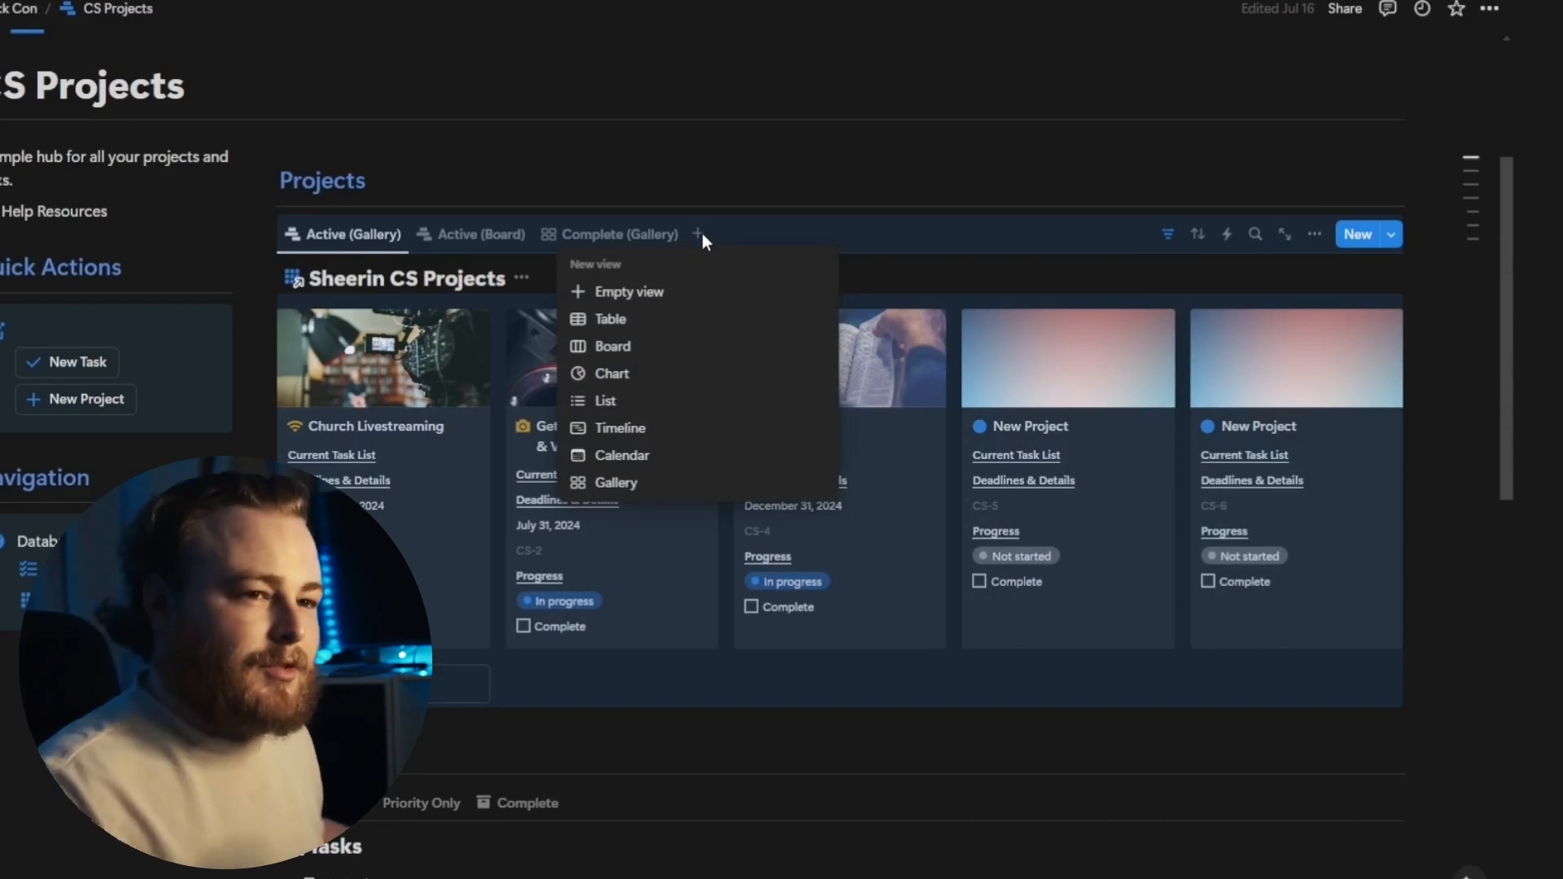
pyautogui.click(794, 213)
pyautogui.click(464, 241)
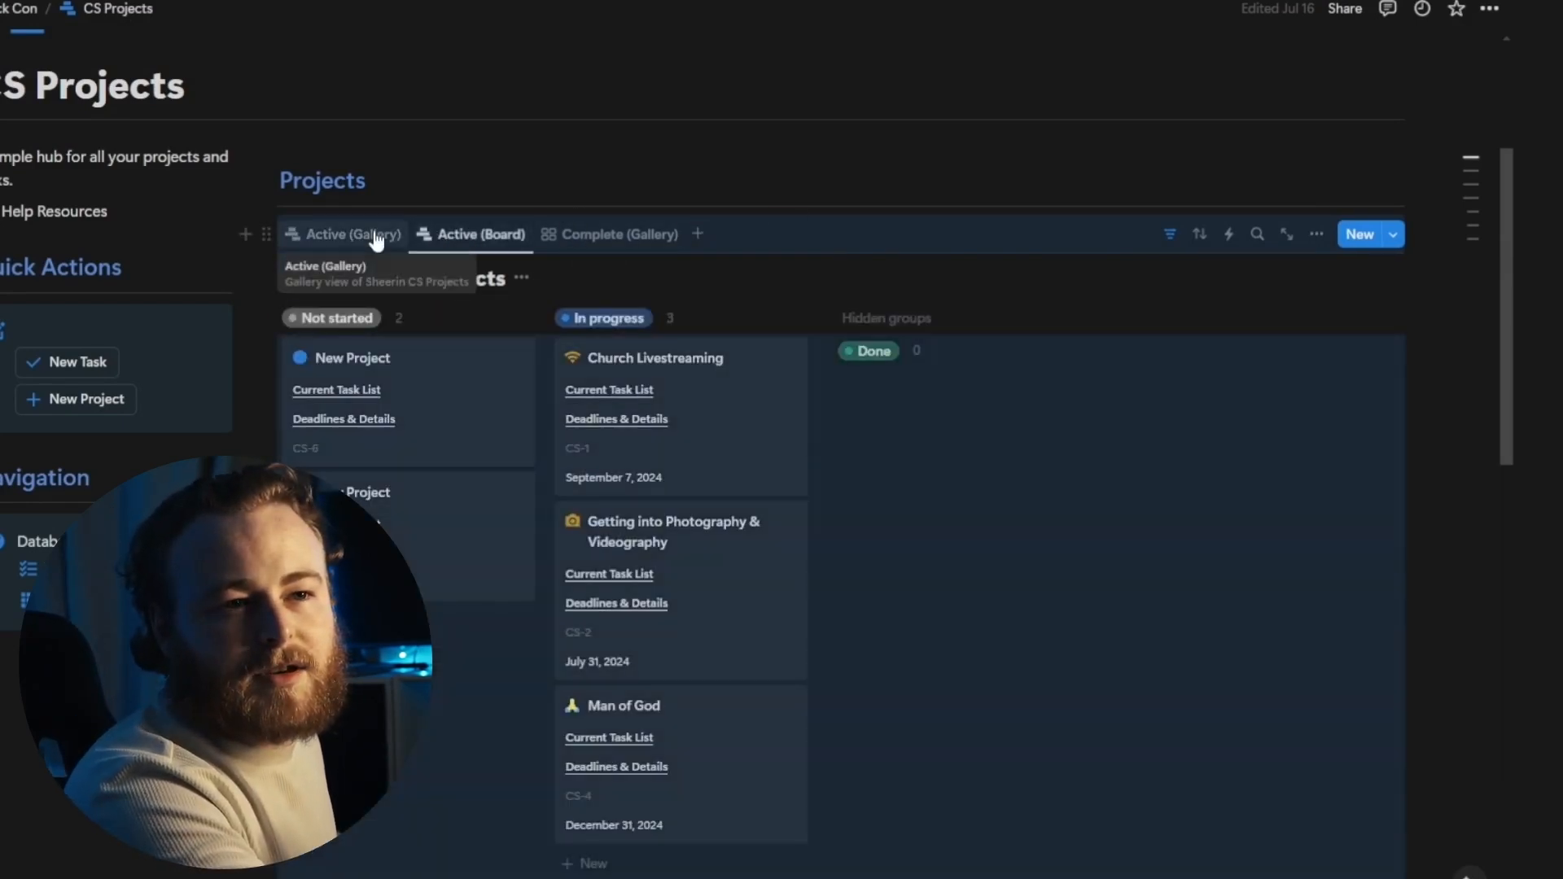
# Step: Duplicate the Active (Gallery) view of the Sheerin CS Projects database and name the copy "Test"
pyautogui.click(364, 237)
pyautogui.click(364, 238)
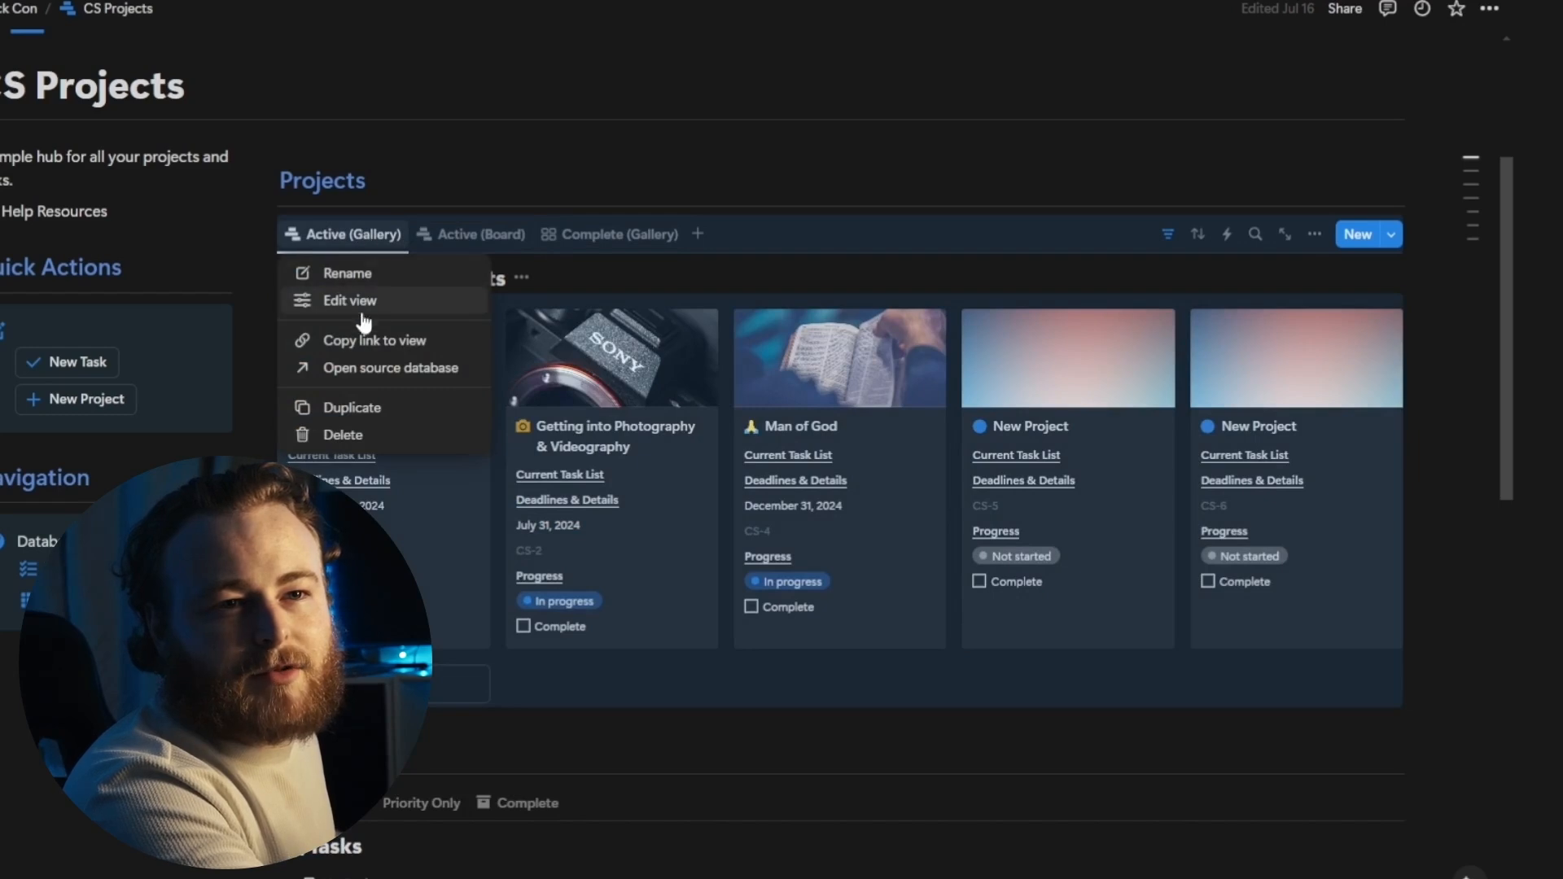
pyautogui.click(355, 408)
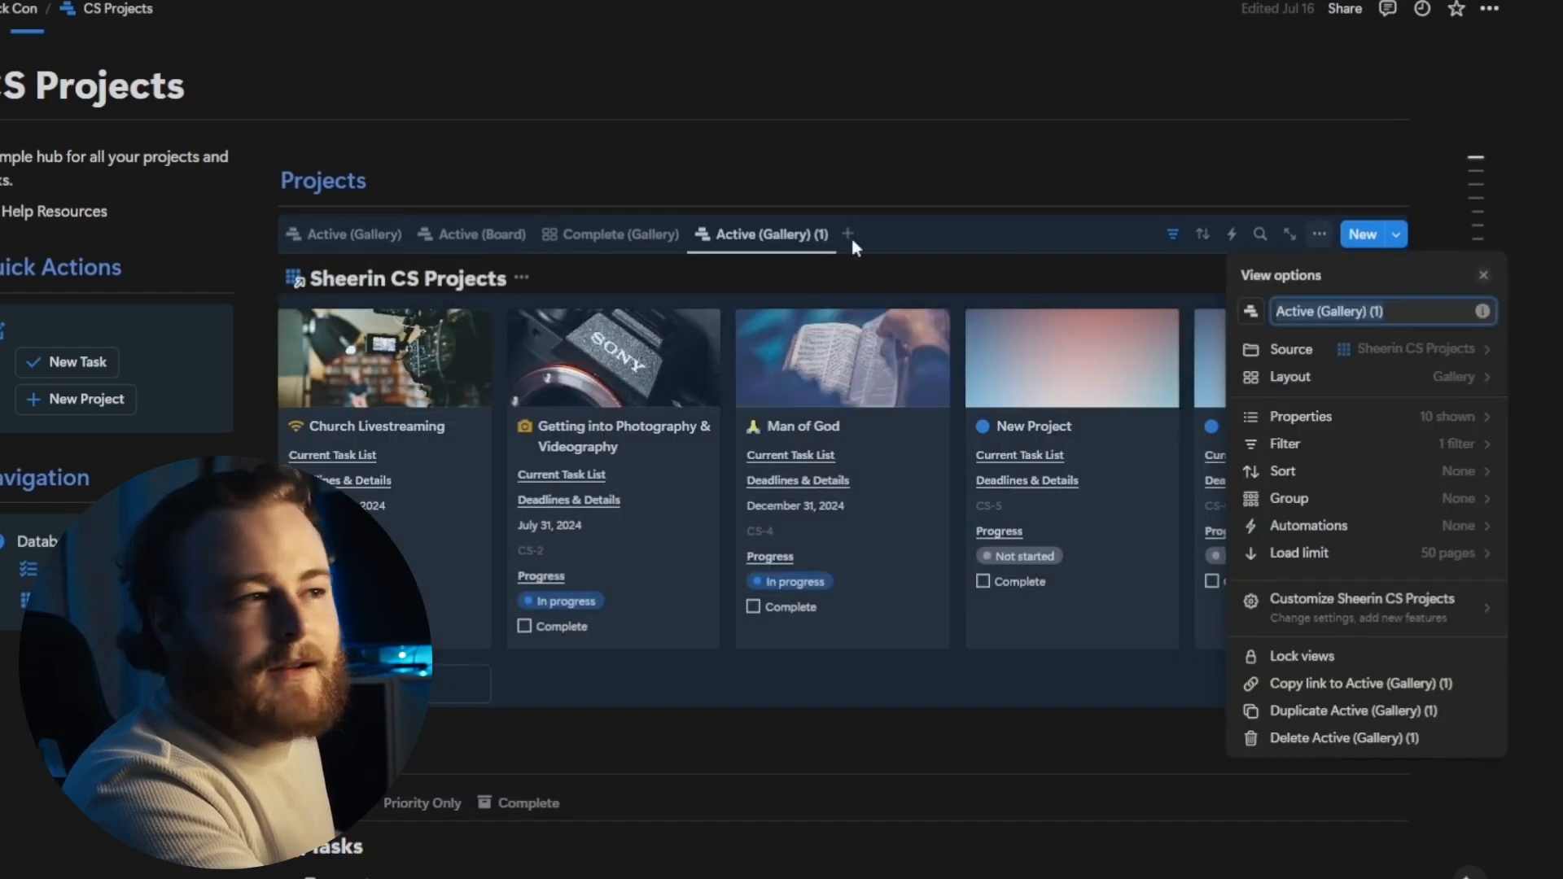
pyautogui.write('T')
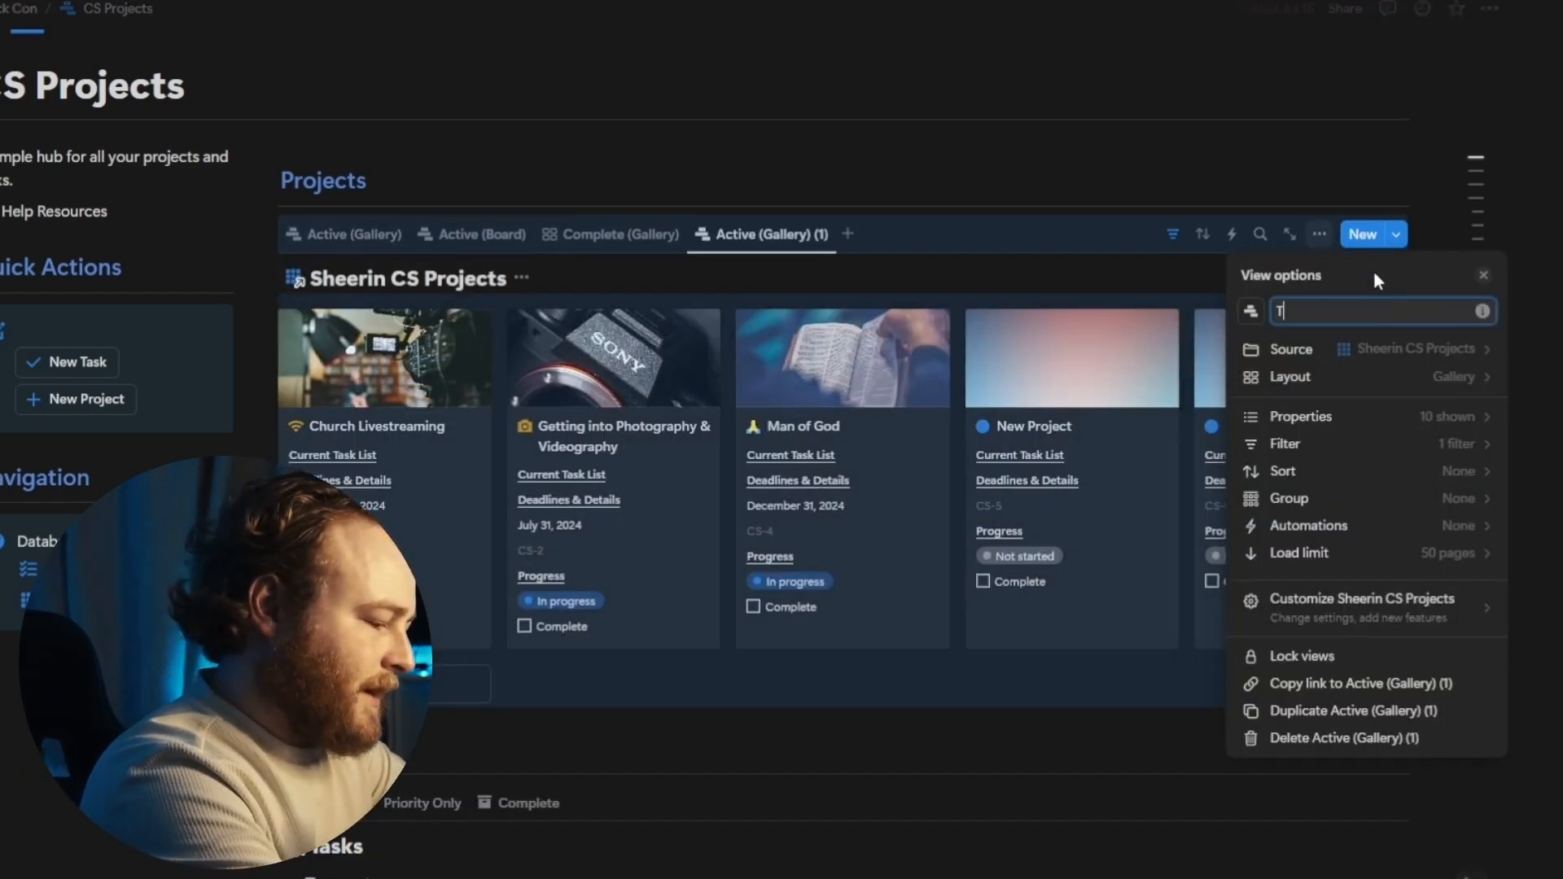
pyautogui.write('est')
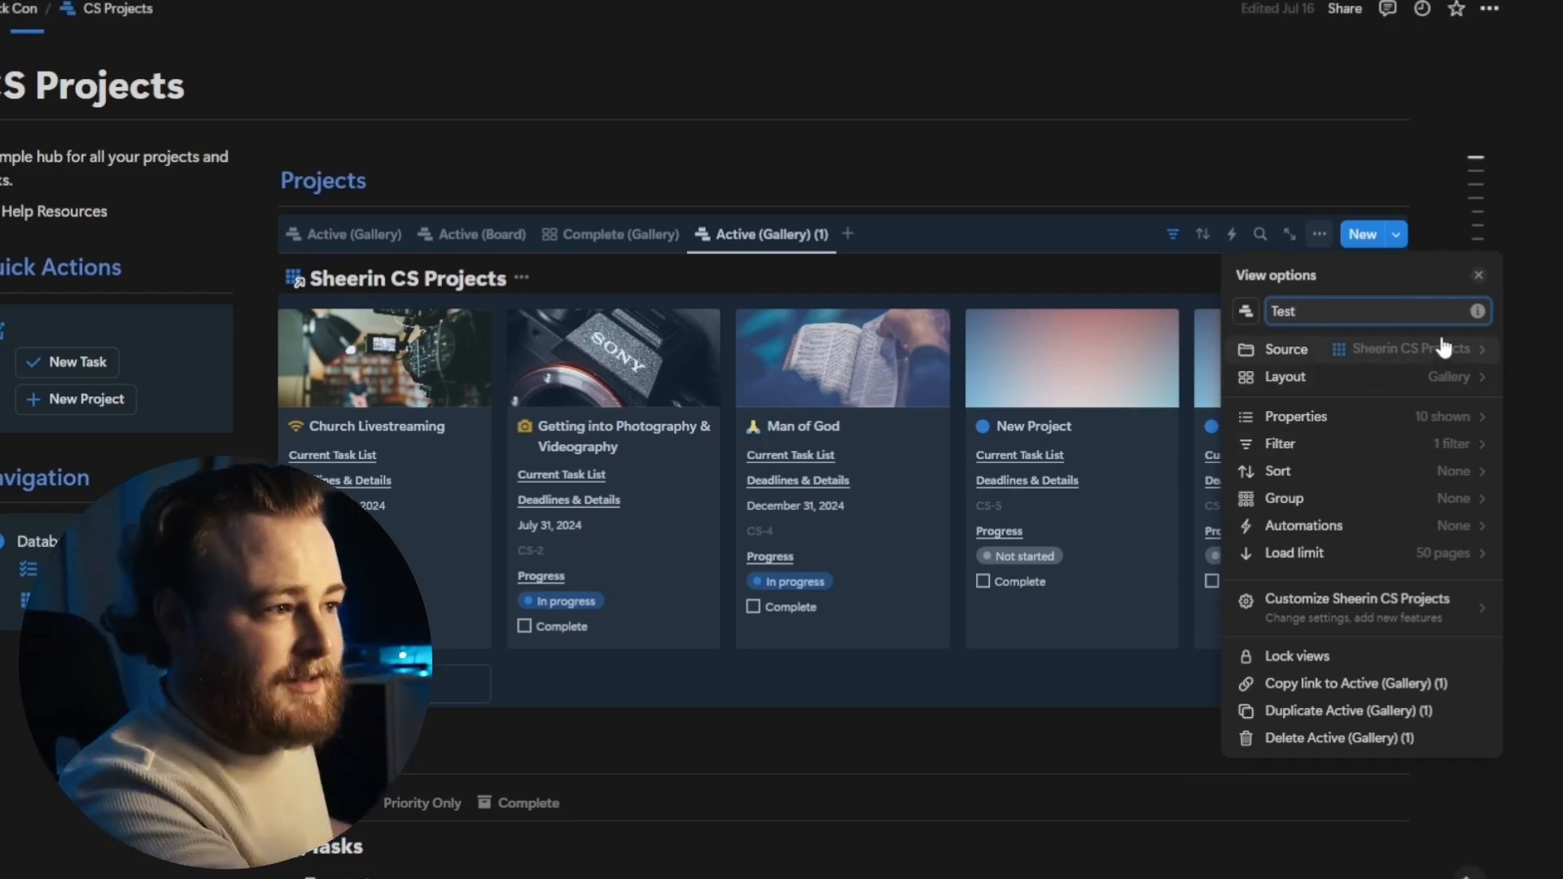
pyautogui.click(1441, 232)
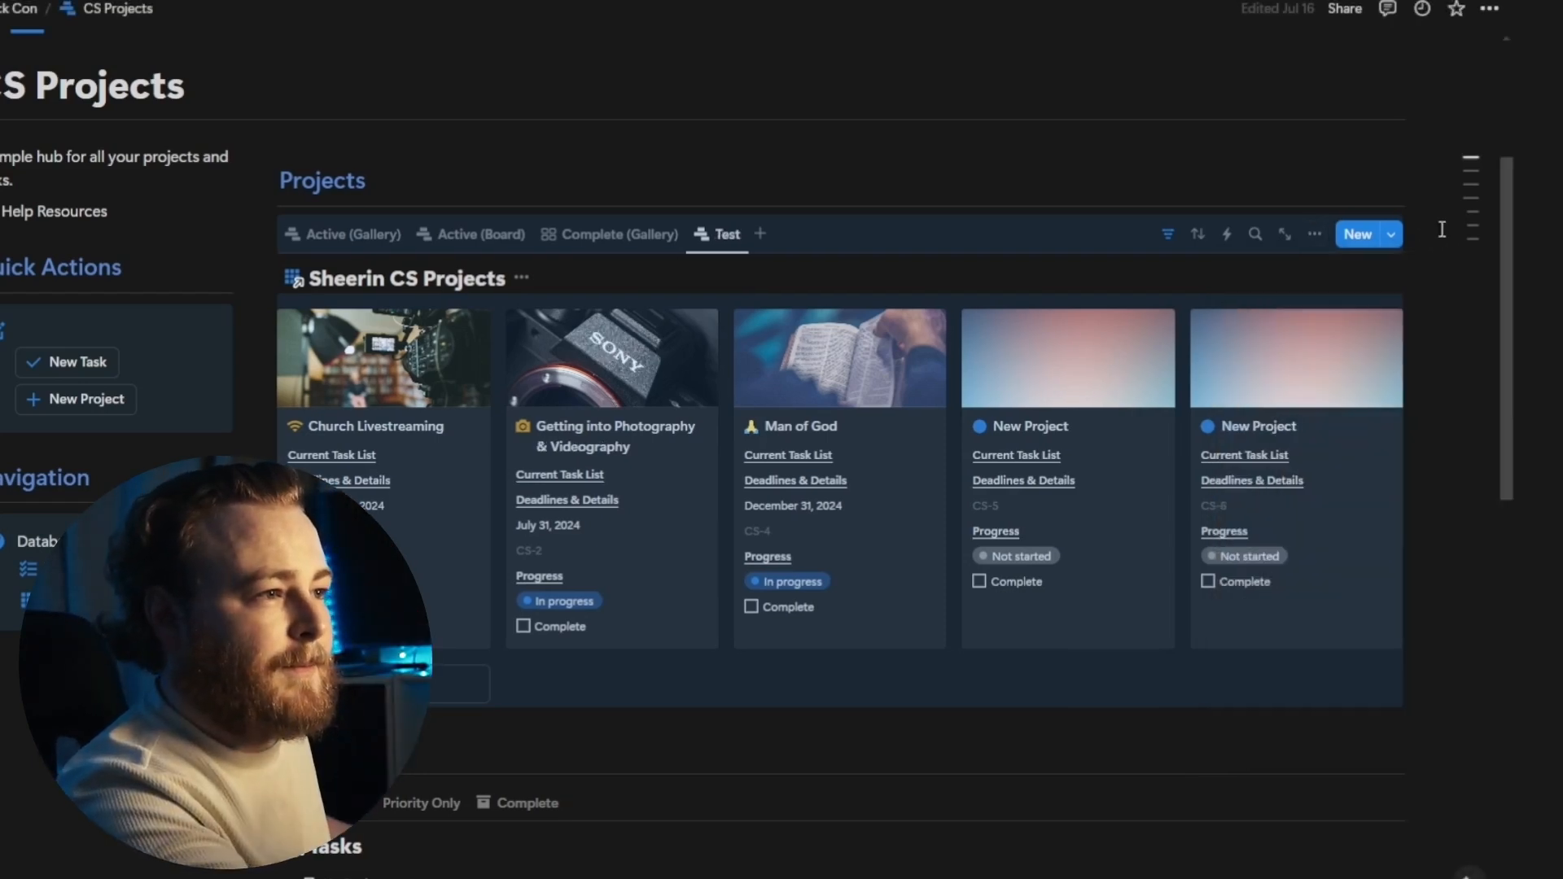
# Step: Set the "Subscribe to Notioneer" template as the default for new pages only on the "Test" view
pyautogui.click(1386, 240)
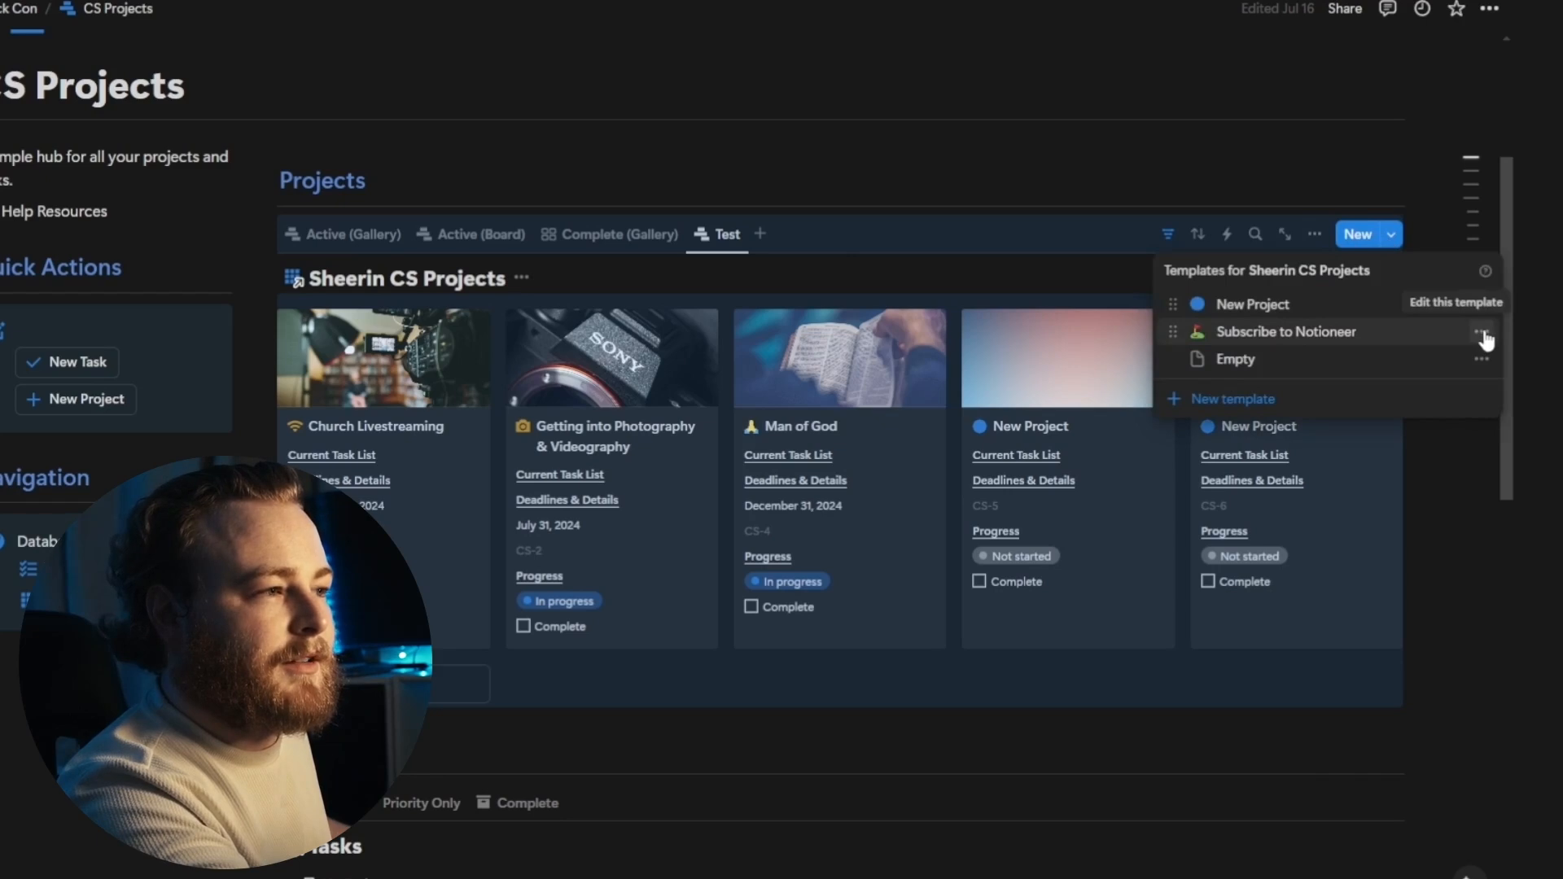
pyautogui.click(1481, 335)
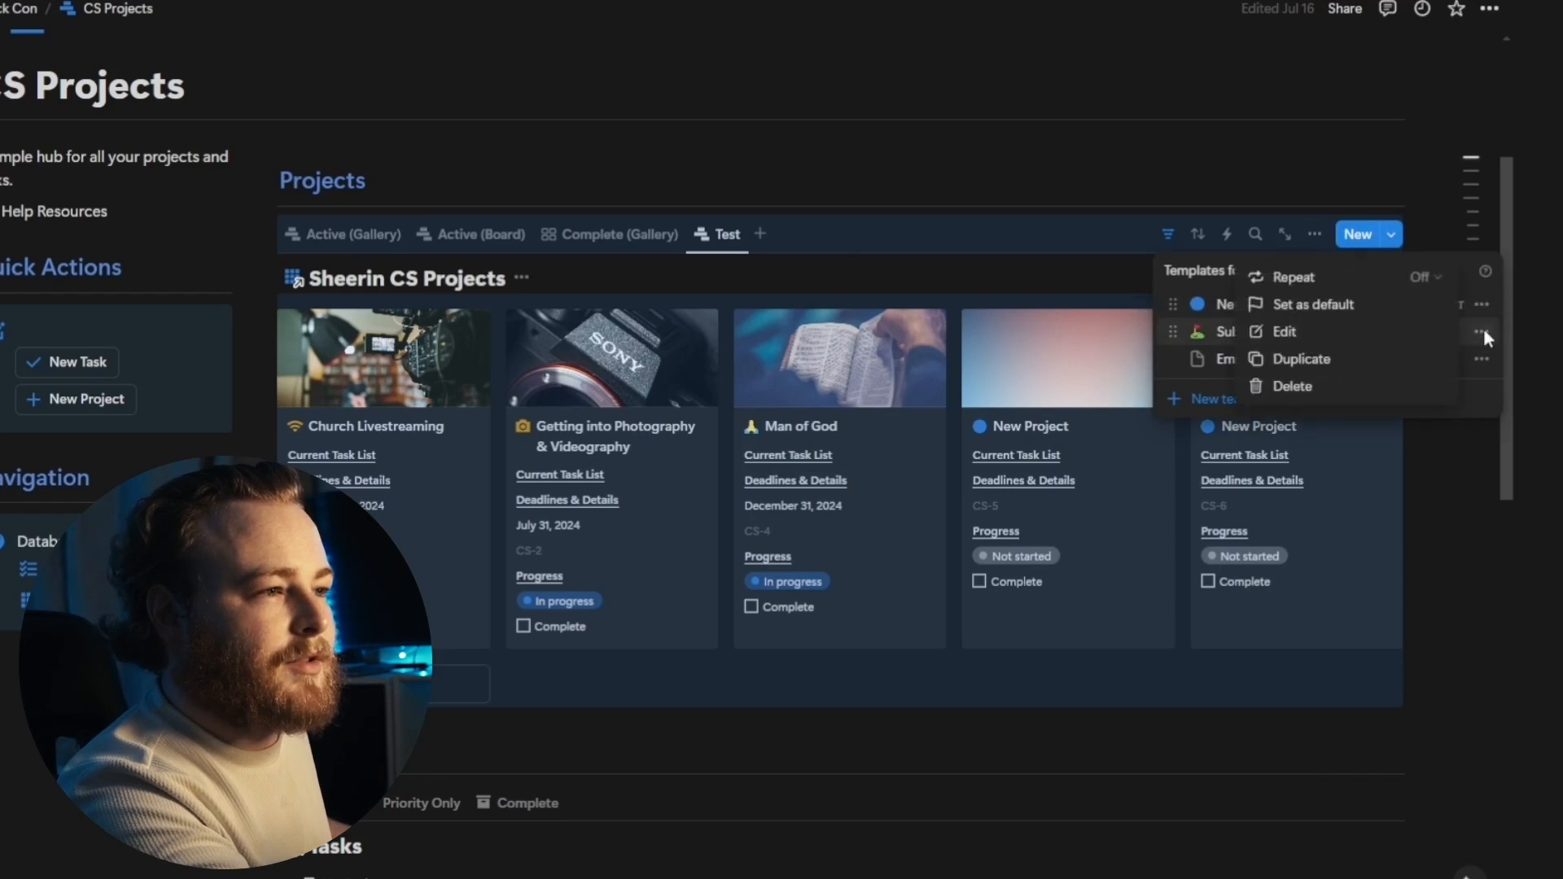
pyautogui.click(1306, 308)
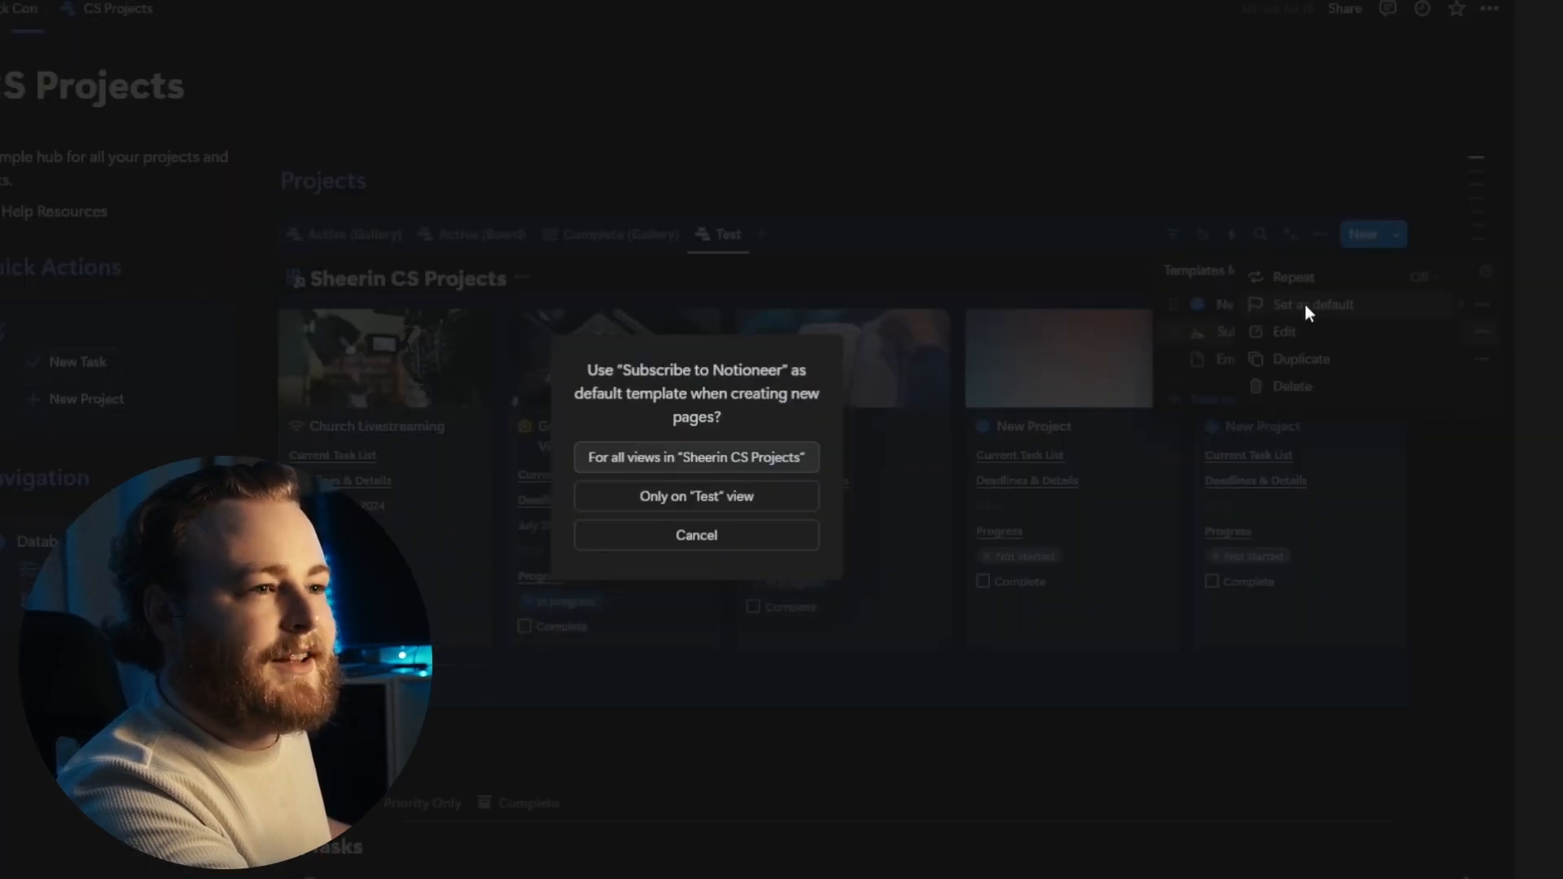
pyautogui.click(736, 490)
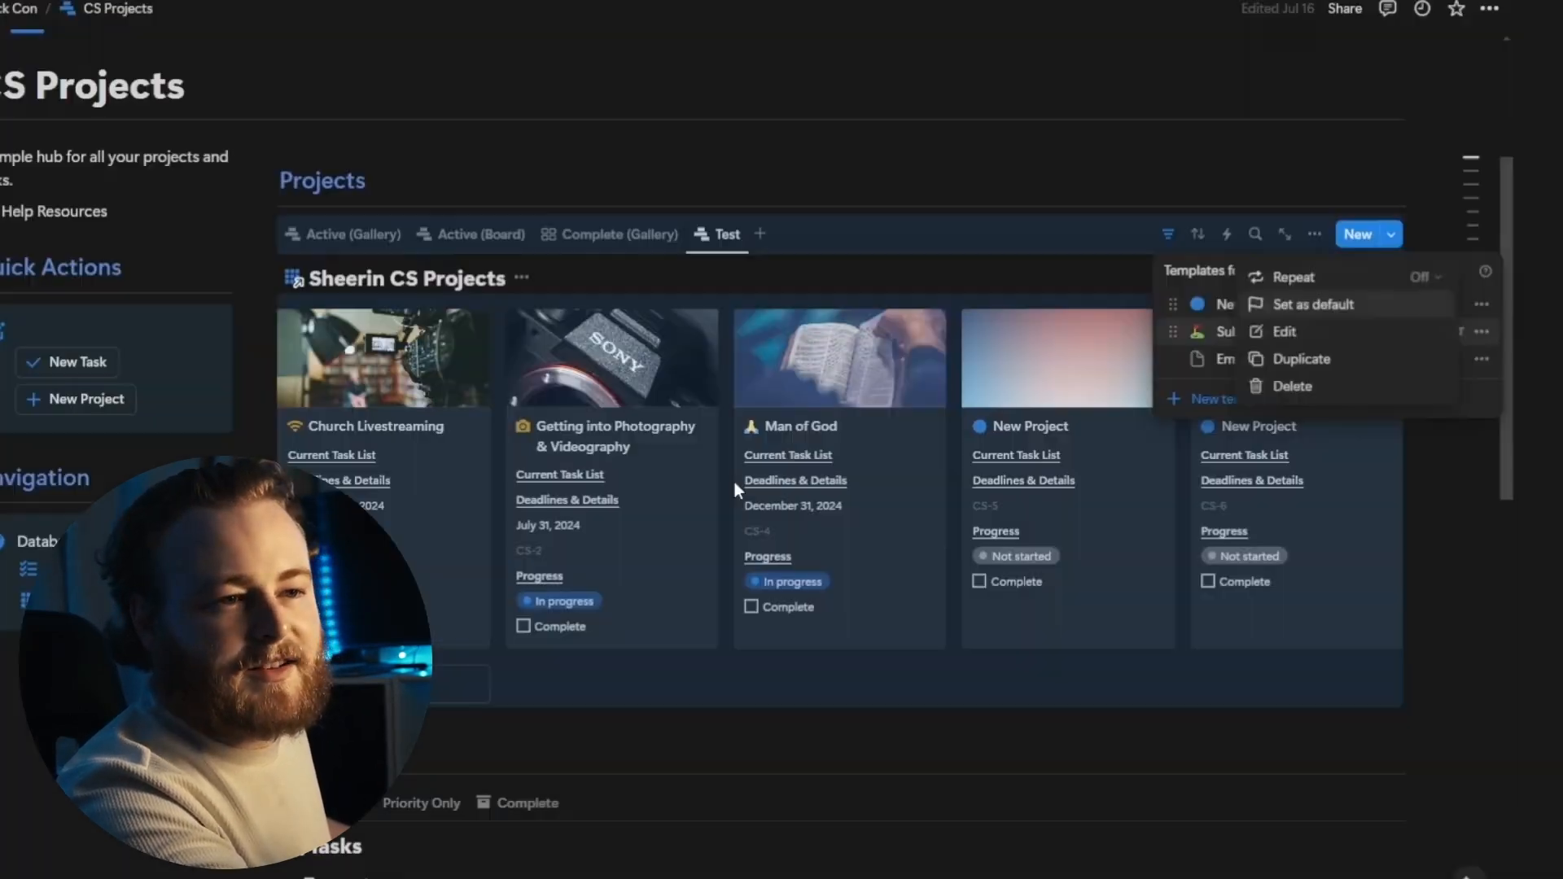
# Step: Delete the last "New Project" card, CS-6, from the Test view of the Sheerin CS Projects database
pyautogui.click(1453, 466)
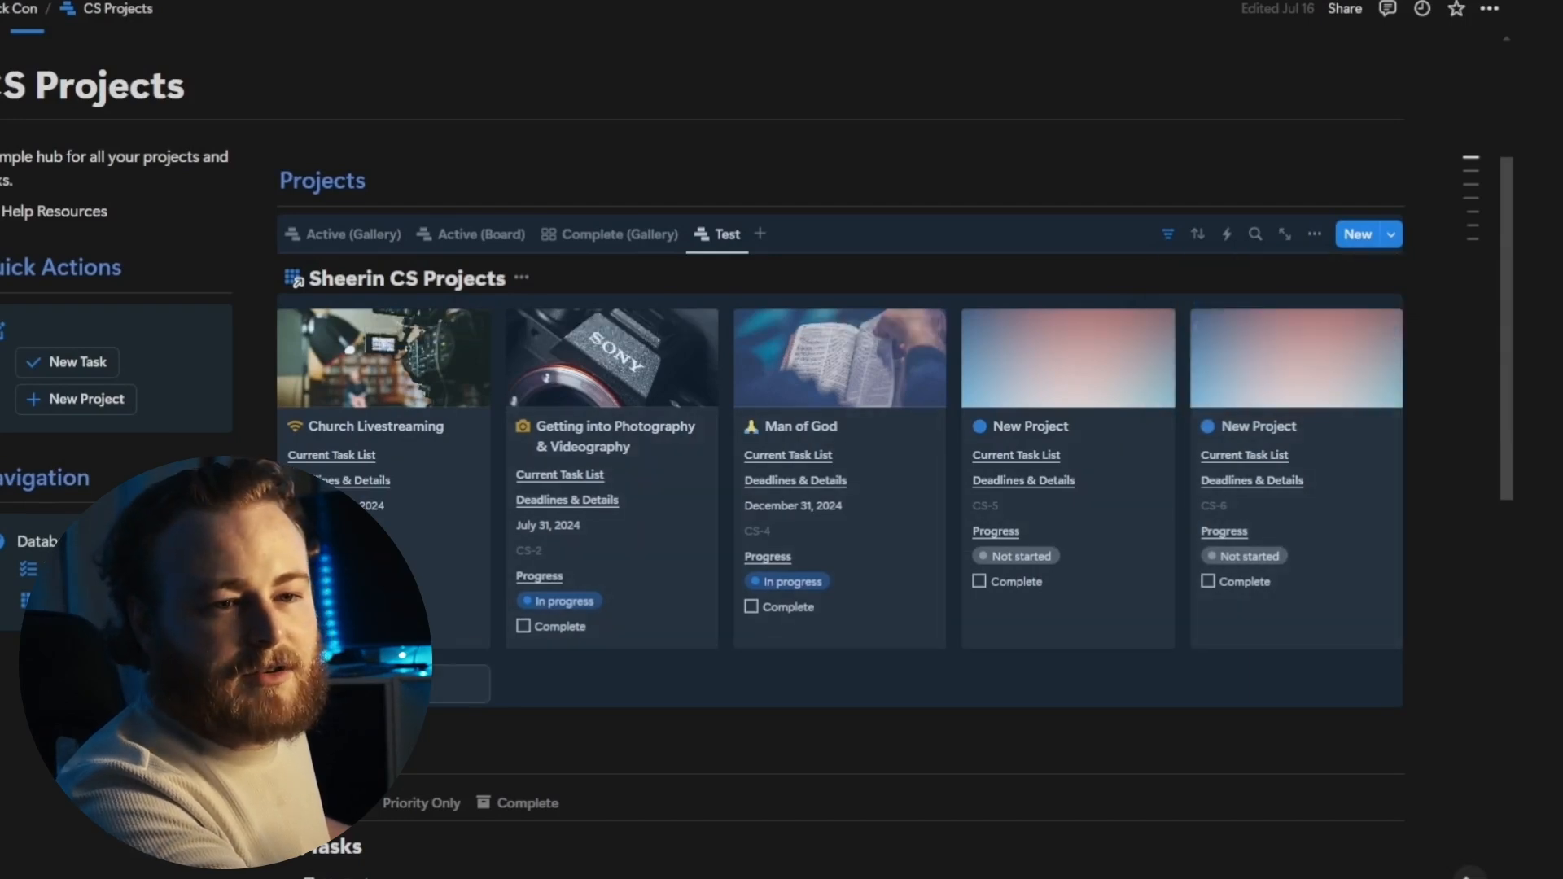
pyautogui.moveTo(1357, 359)
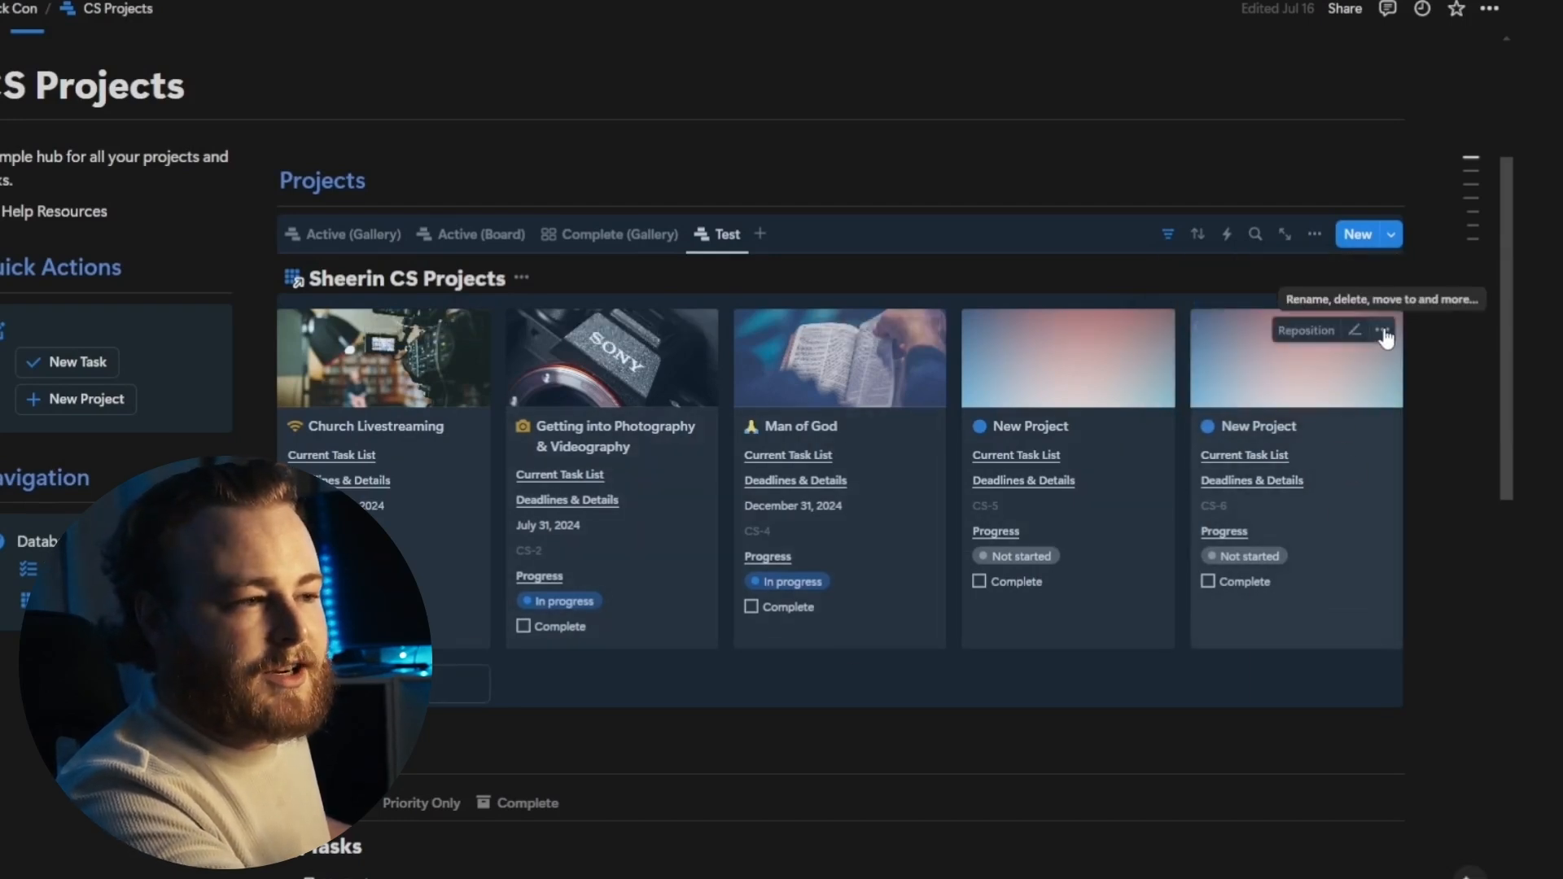
pyautogui.click(1384, 332)
pyautogui.click(1262, 499)
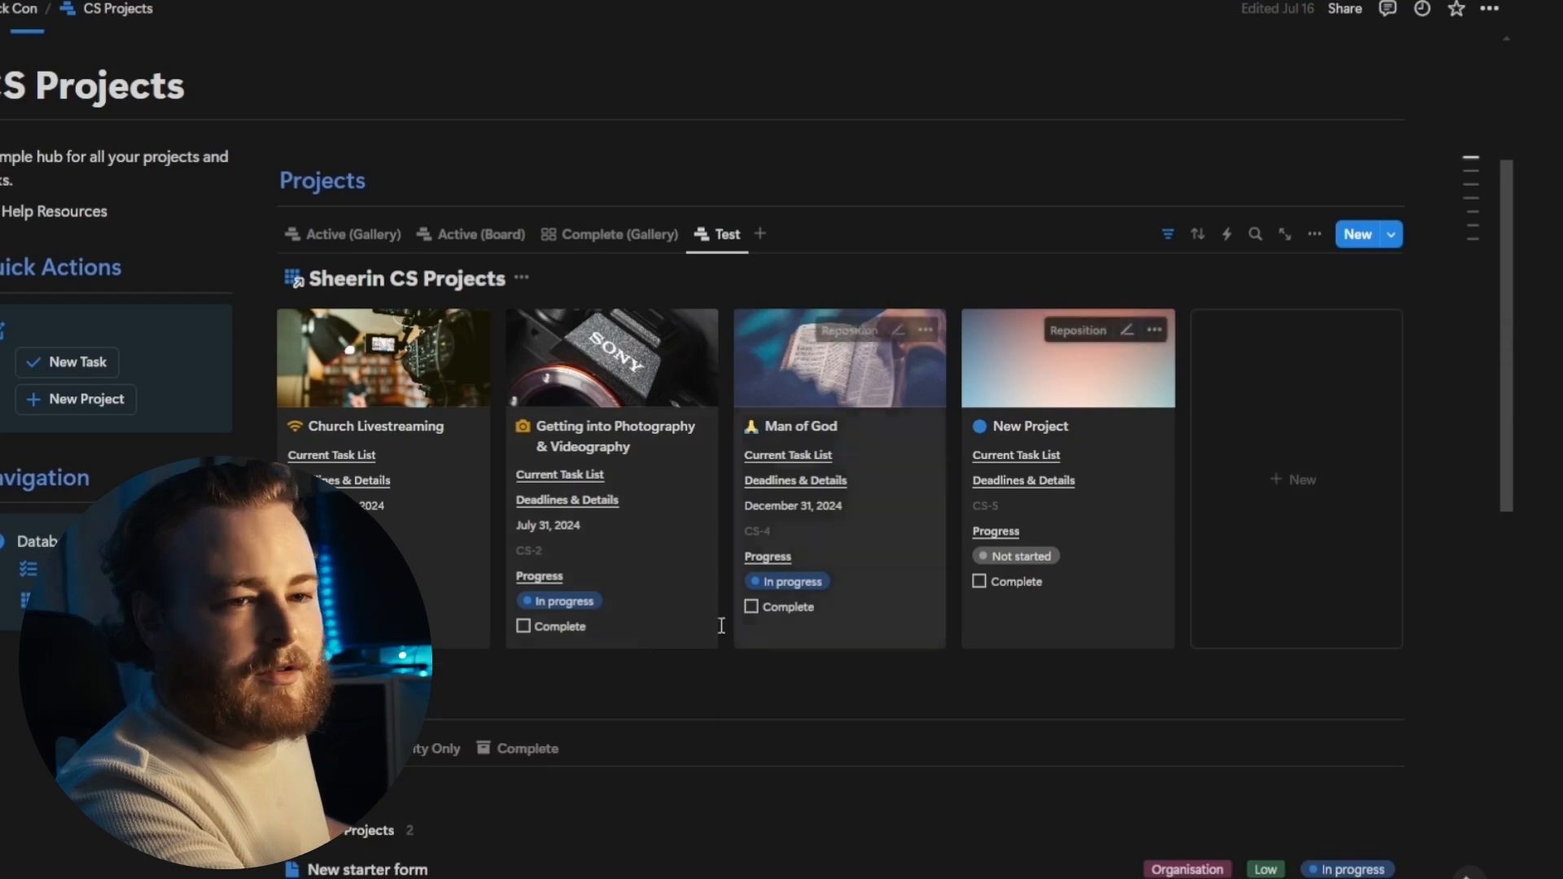
# Step: Create a new project from the default template in the Test view, look over its body and close it
pyautogui.click(1278, 487)
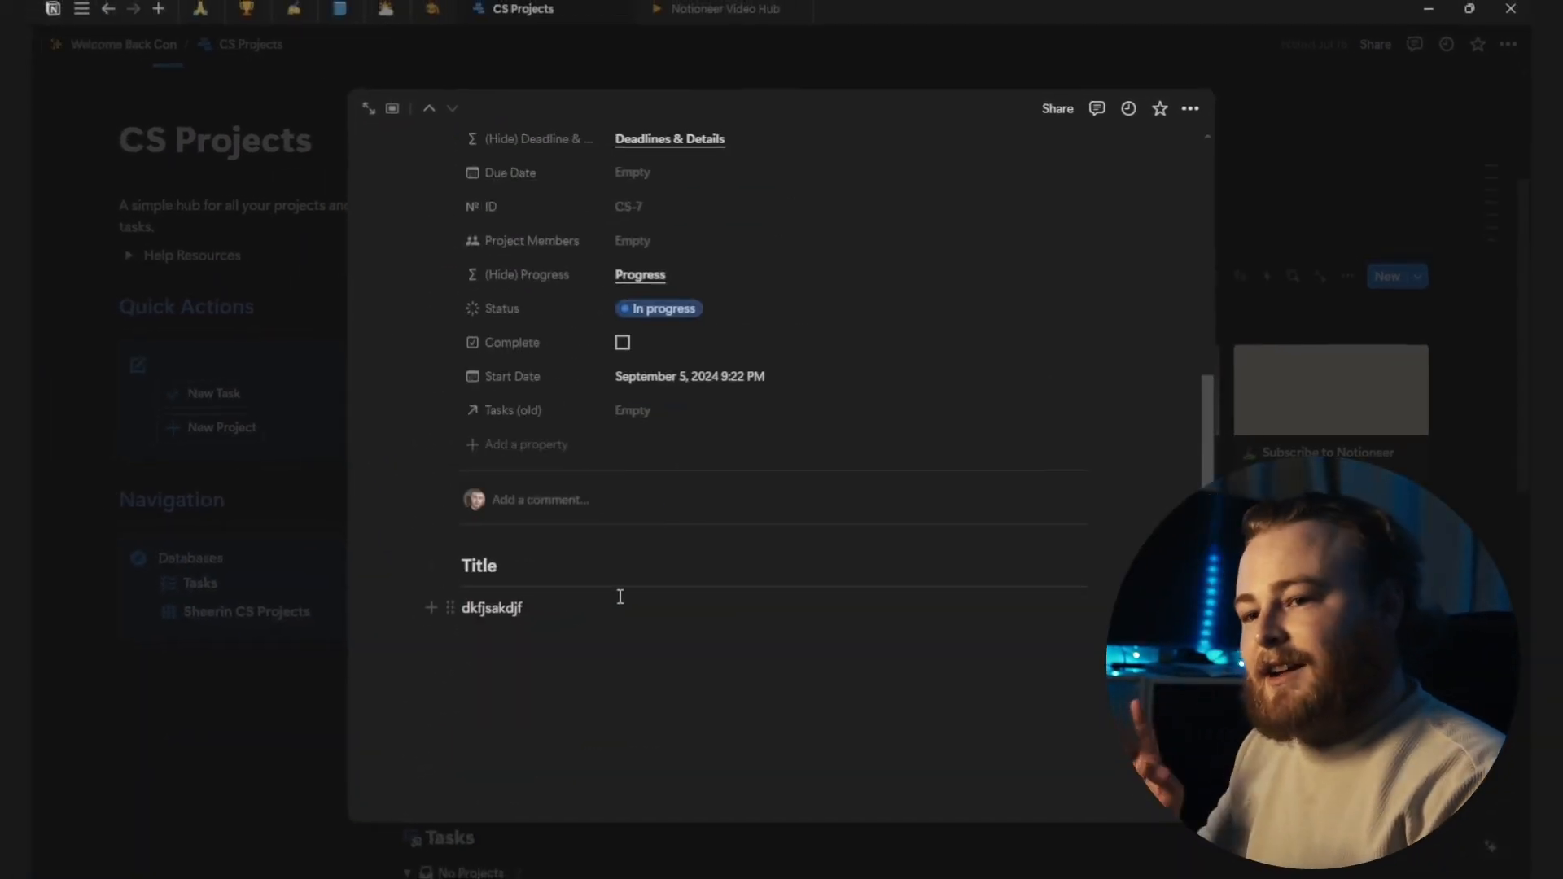
pyautogui.click(569, 671)
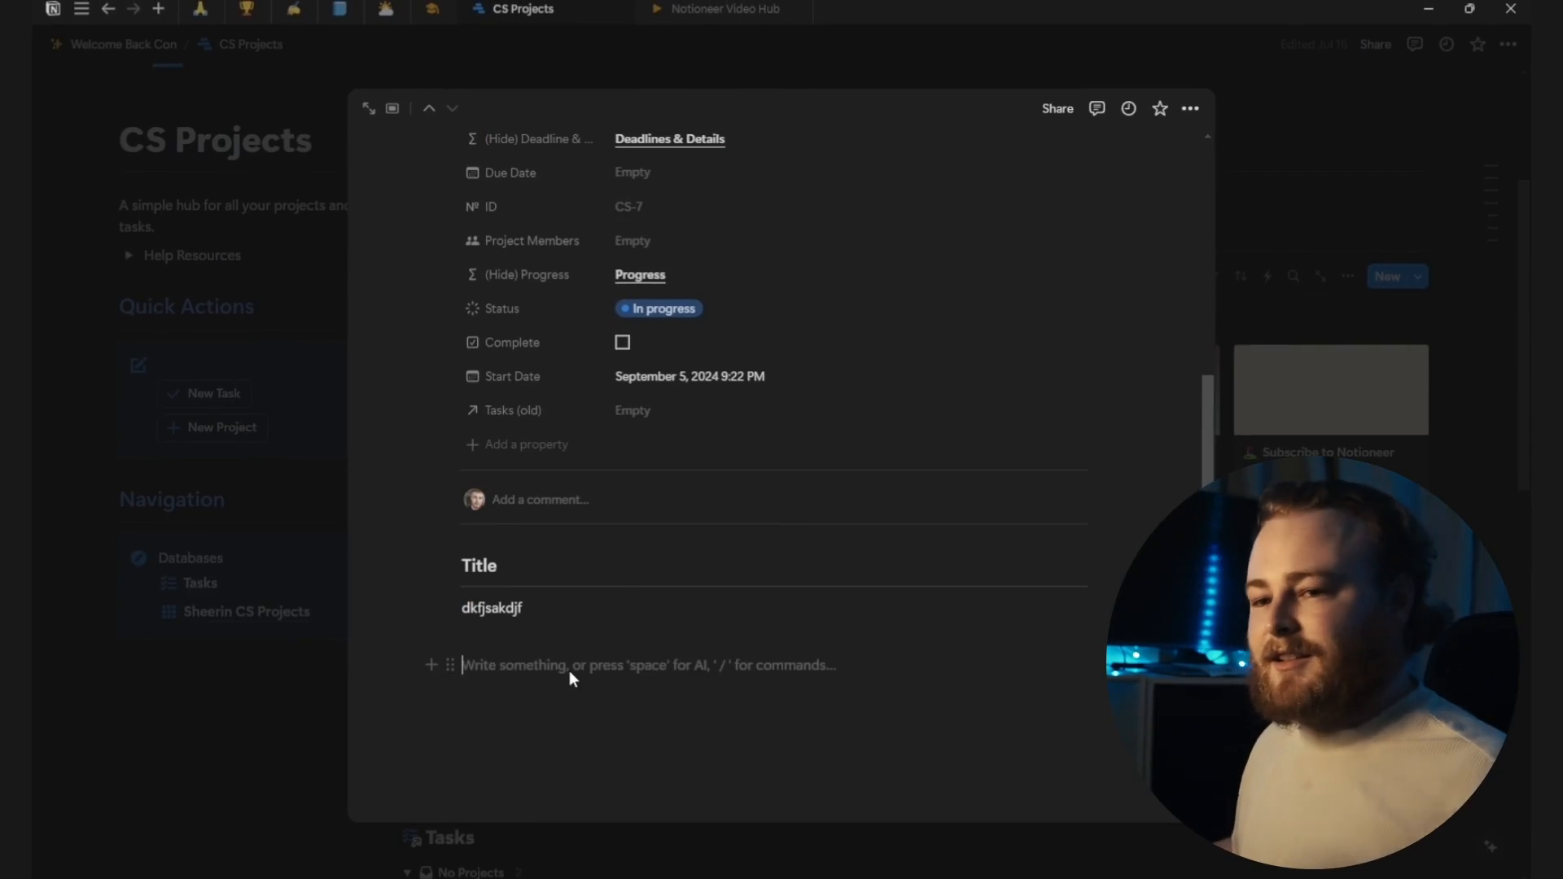
pyautogui.write('/')
pyautogui.press('BackSpace')
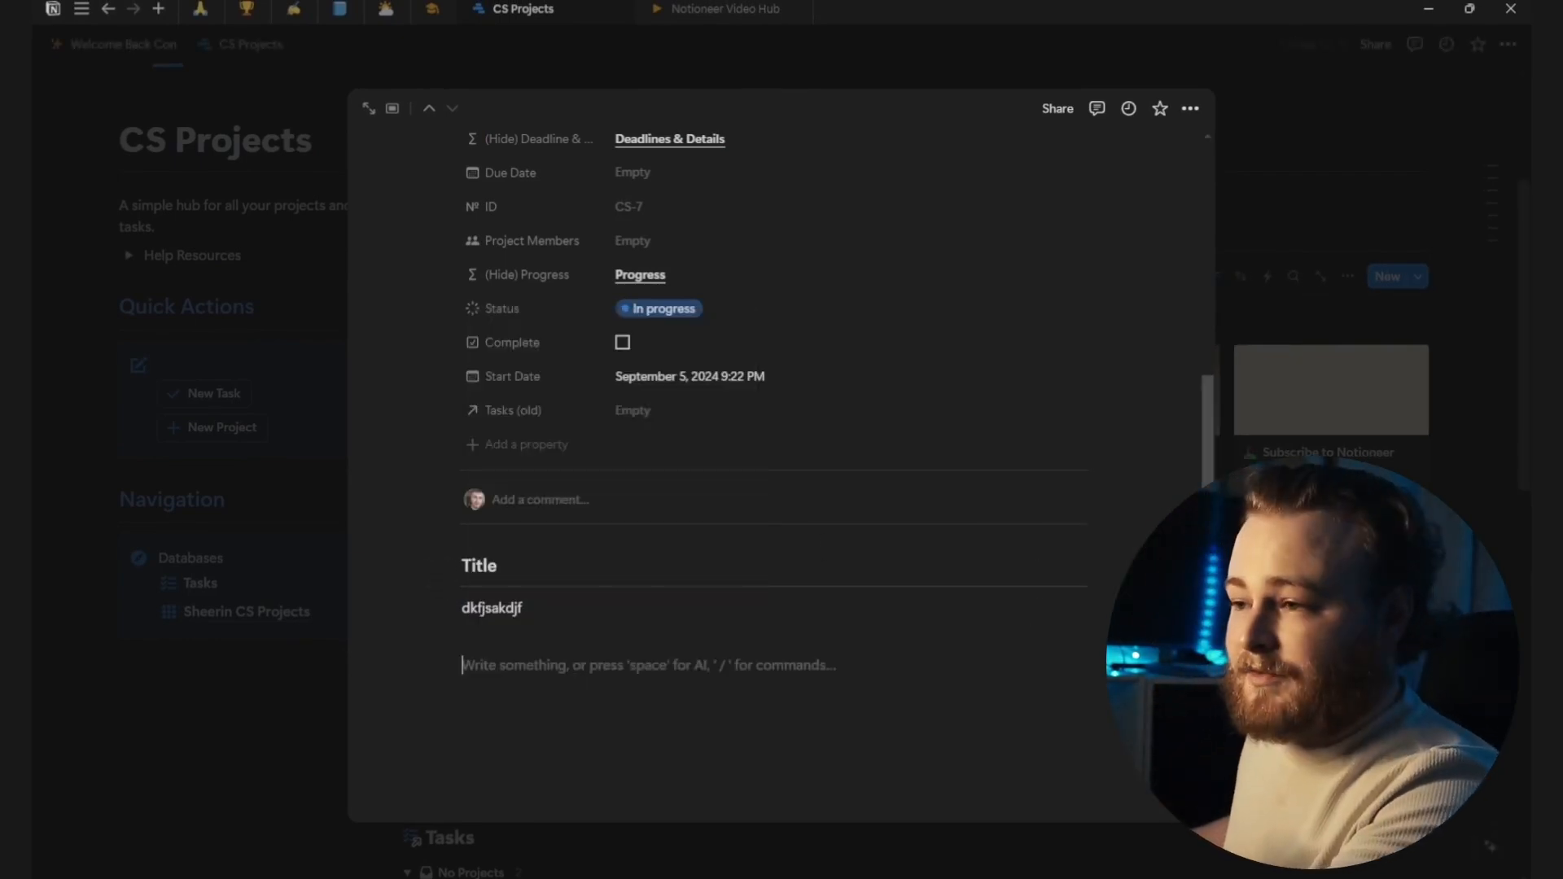
pyautogui.click(1384, 521)
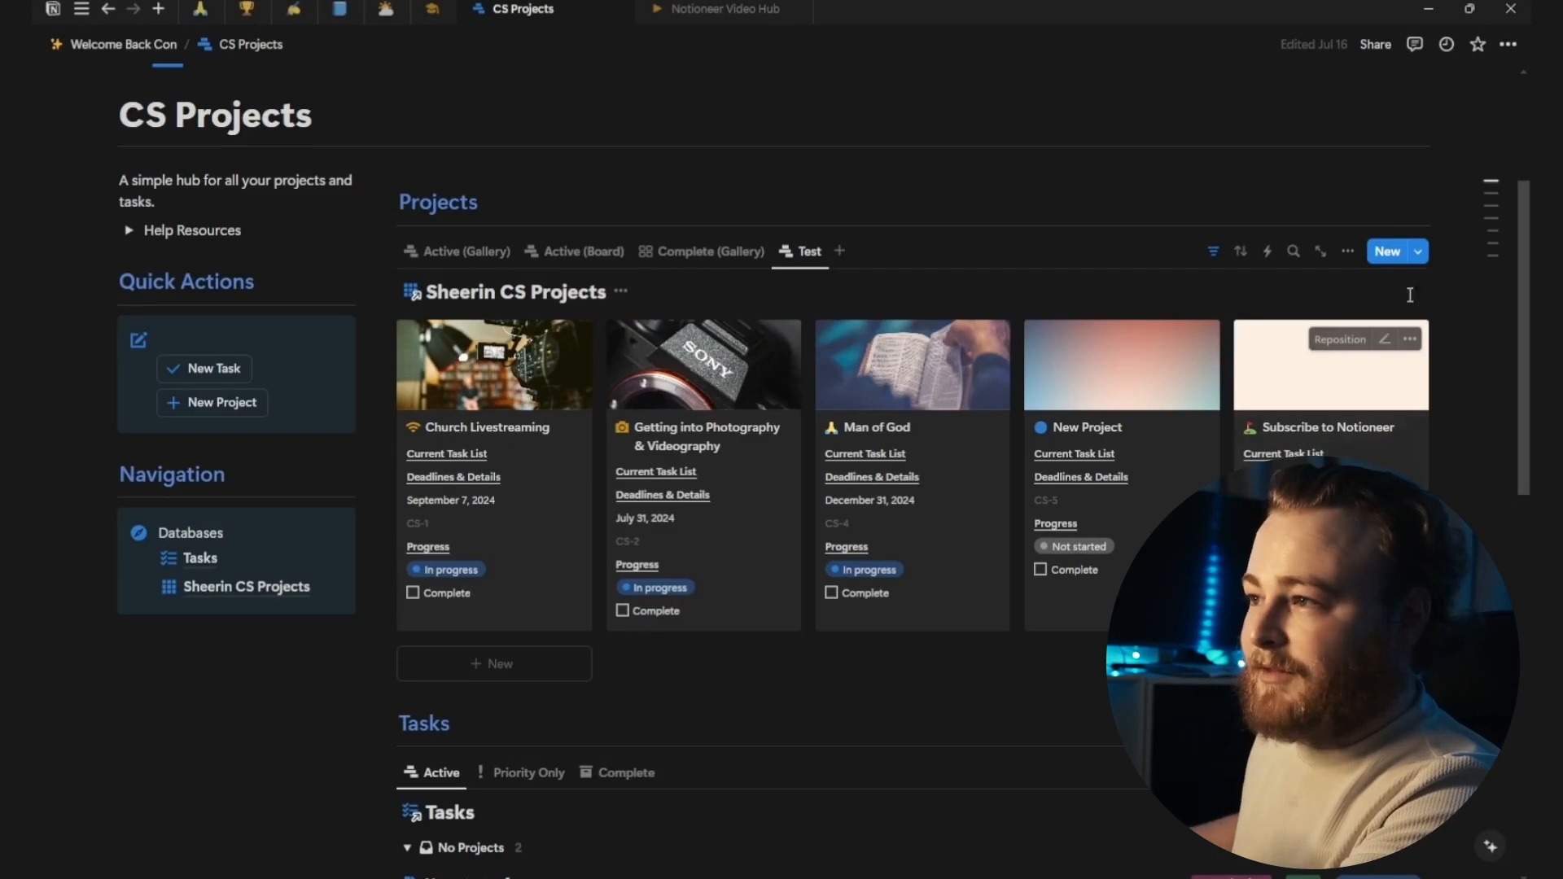
# Step: Open the "Subscribe to Notioneer" template for editing and look over its properties
pyautogui.click(1419, 253)
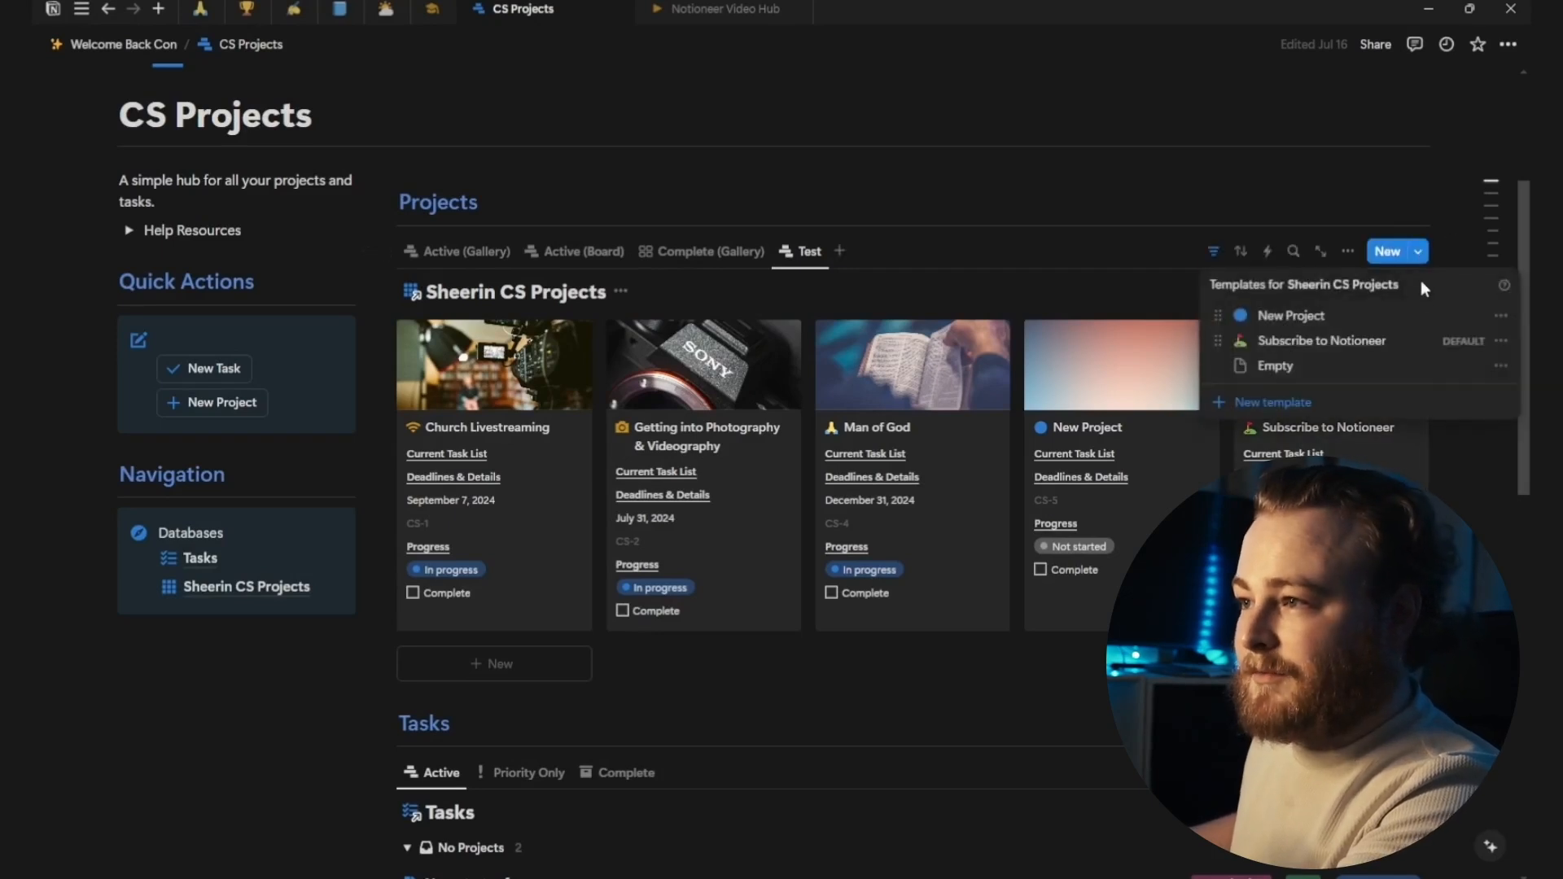
pyautogui.click(1499, 341)
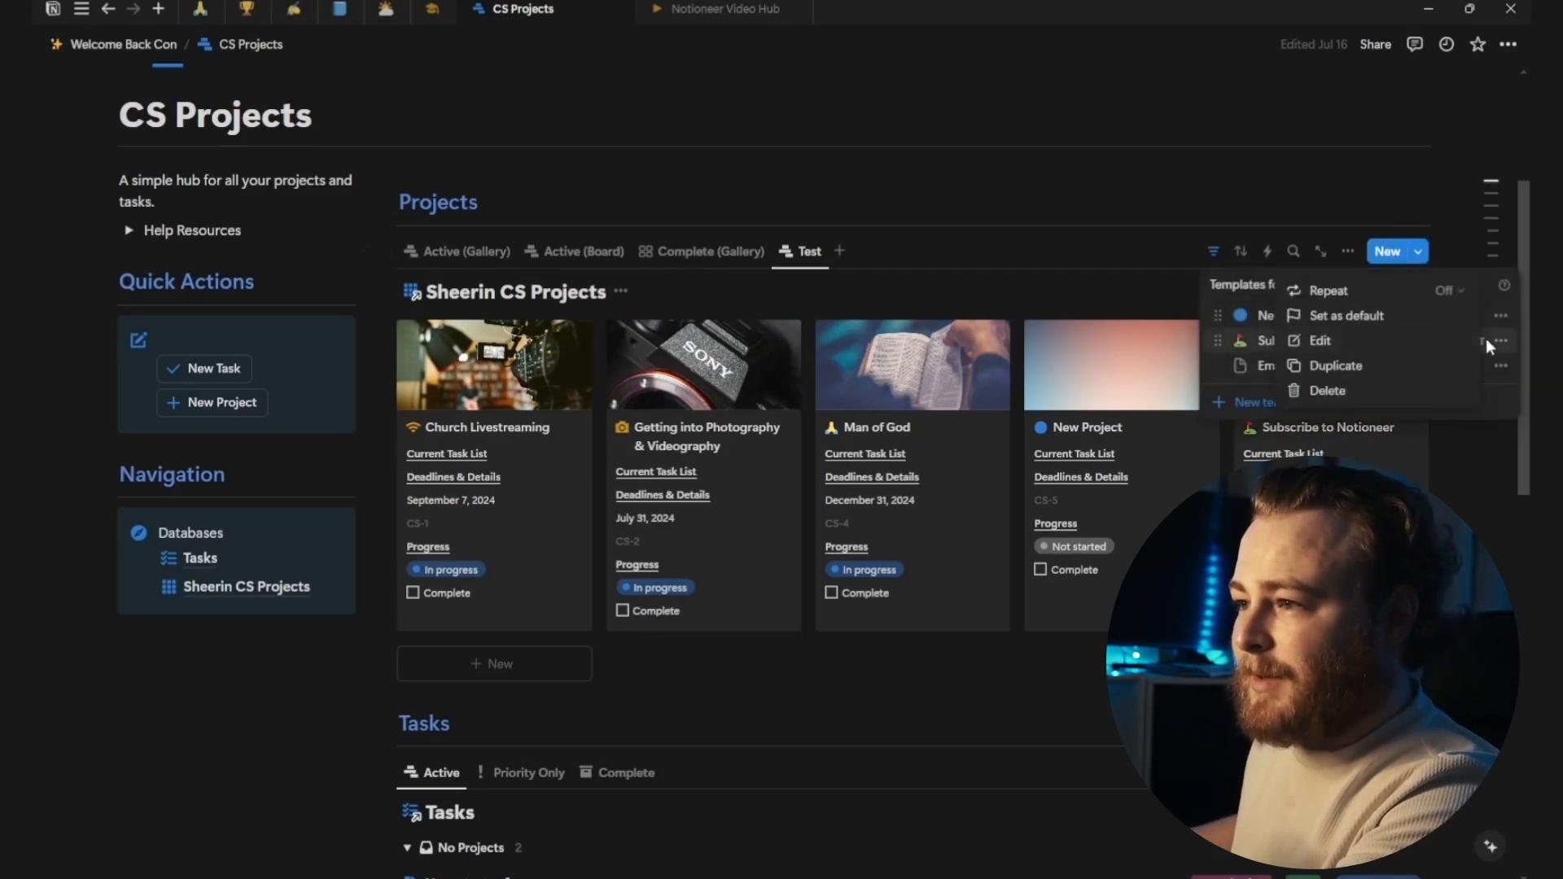
pyautogui.click(1381, 345)
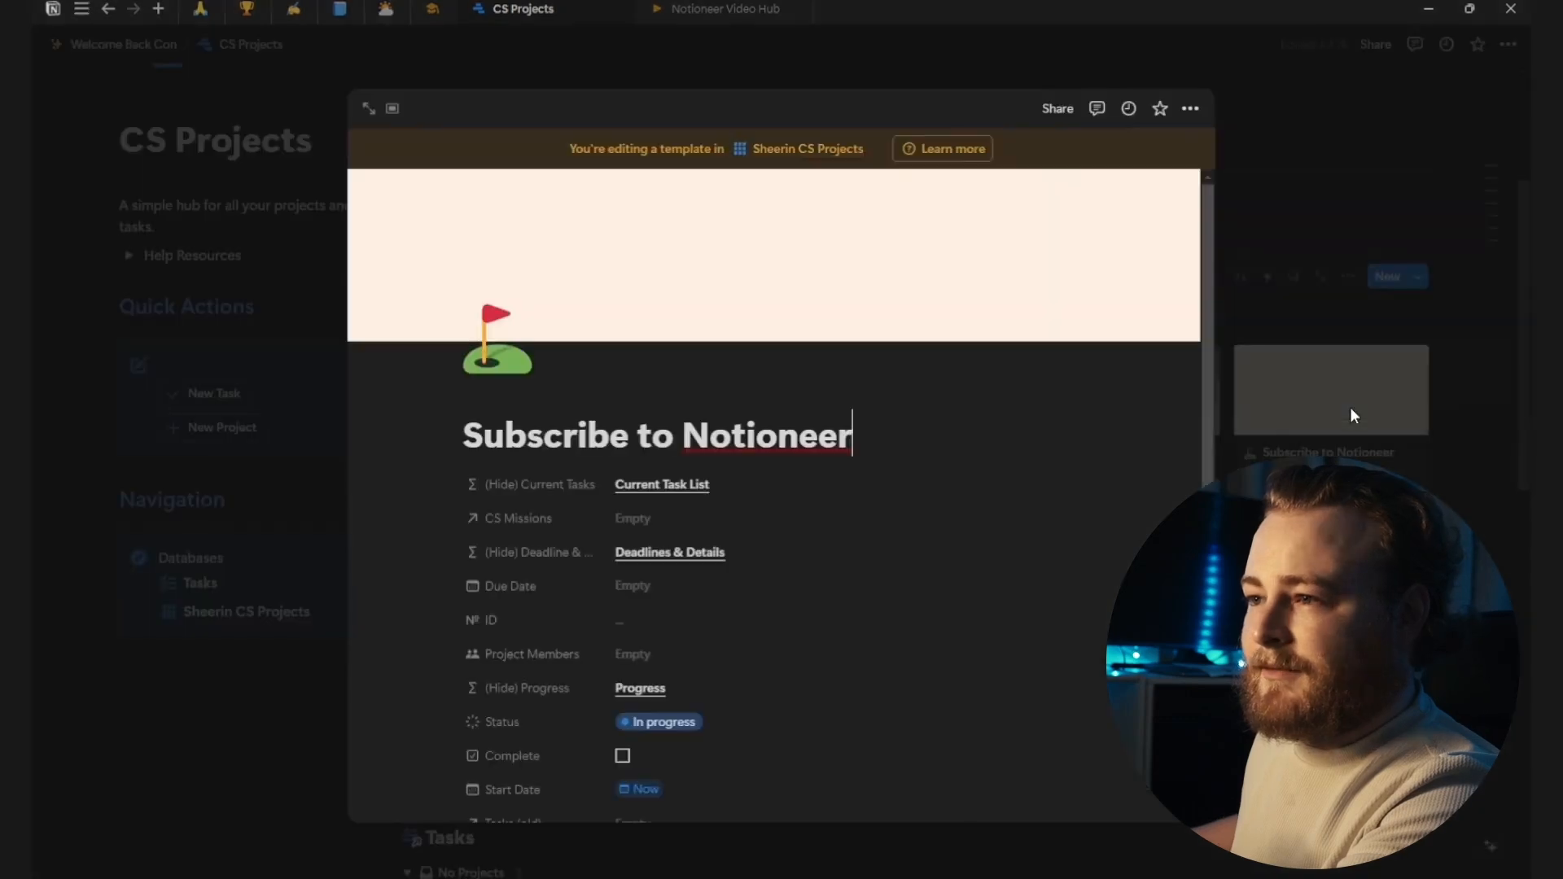
pyautogui.scroll(-2, 799, 478)
pyautogui.scroll(1, 773, 423)
pyautogui.scroll(1, 757, 442)
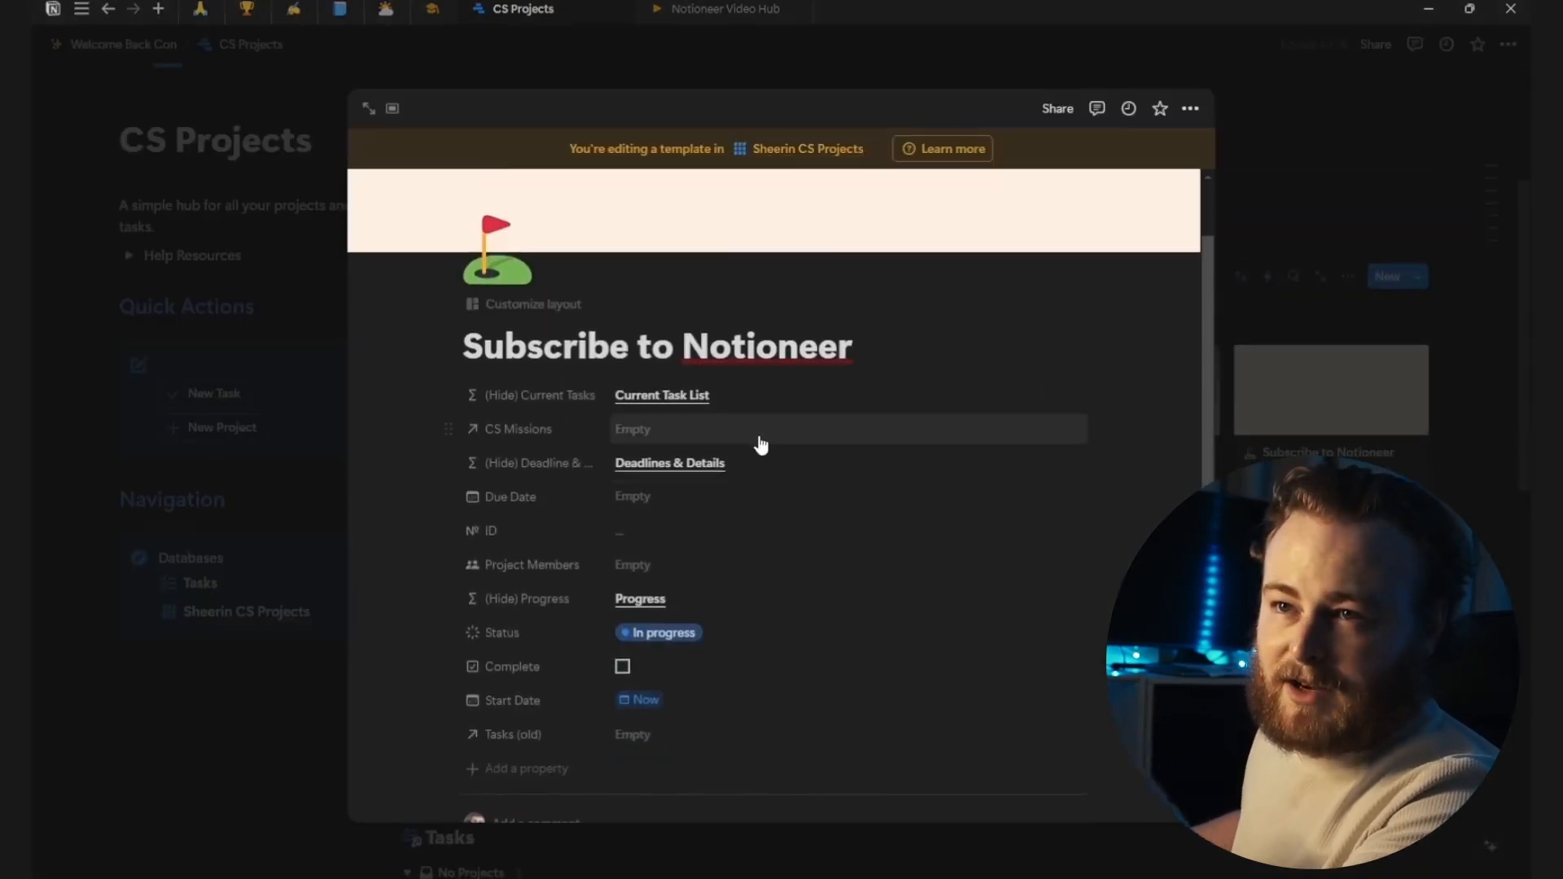
pyautogui.scroll(-4, 757, 443)
# Step: Insert a linked view of the CS Missions database below the template's body text, based on its existing Current Missions view
pyautogui.click(531, 682)
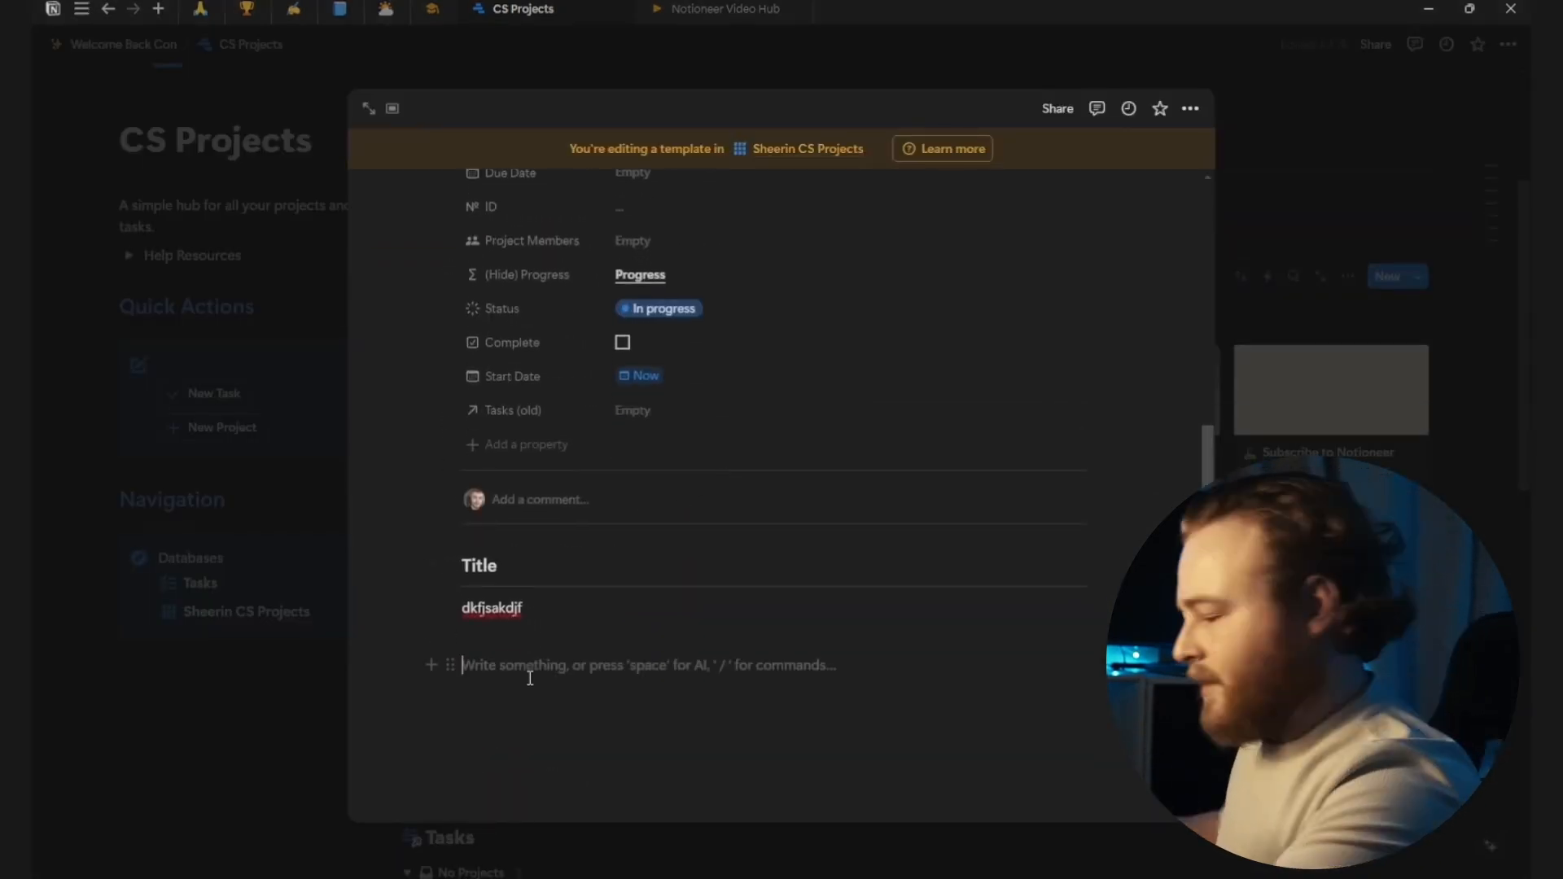
pyautogui.write('/l')
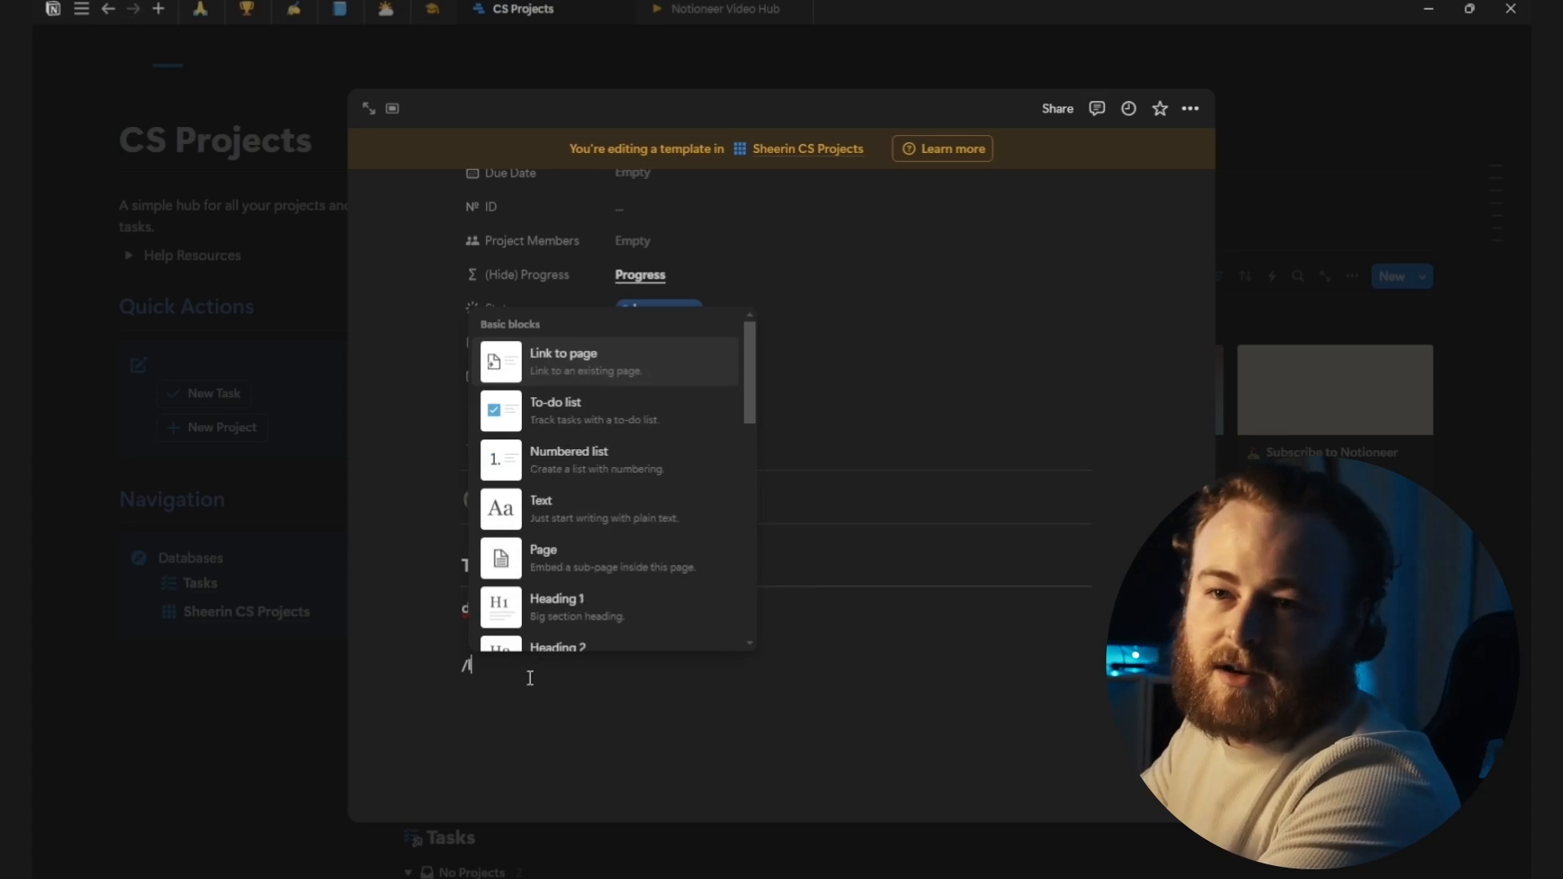
pyautogui.write('inked')
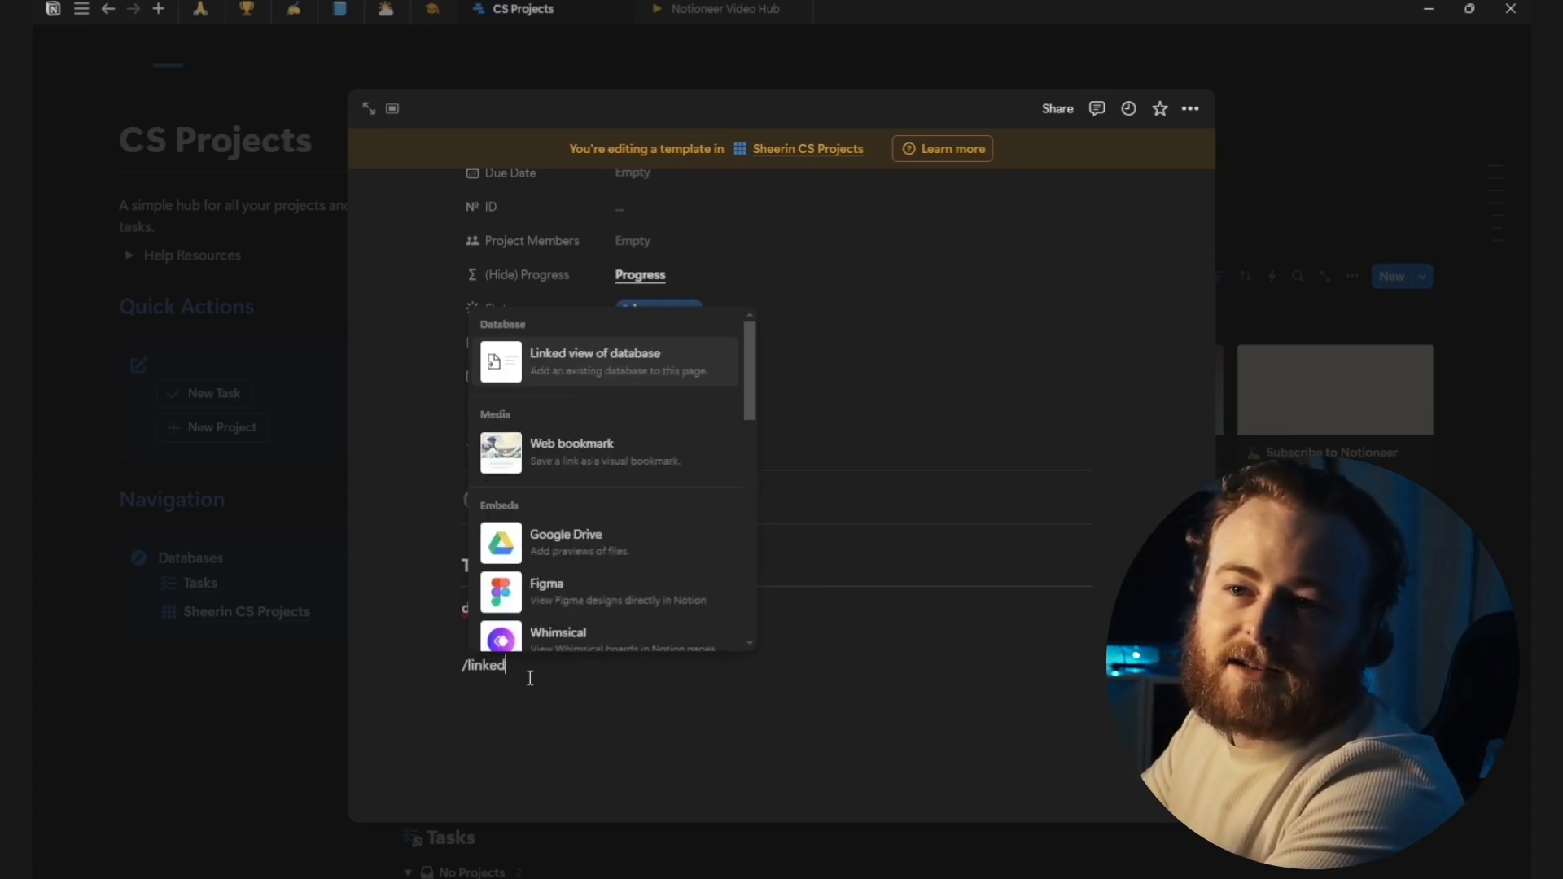
pyautogui.press('Return')
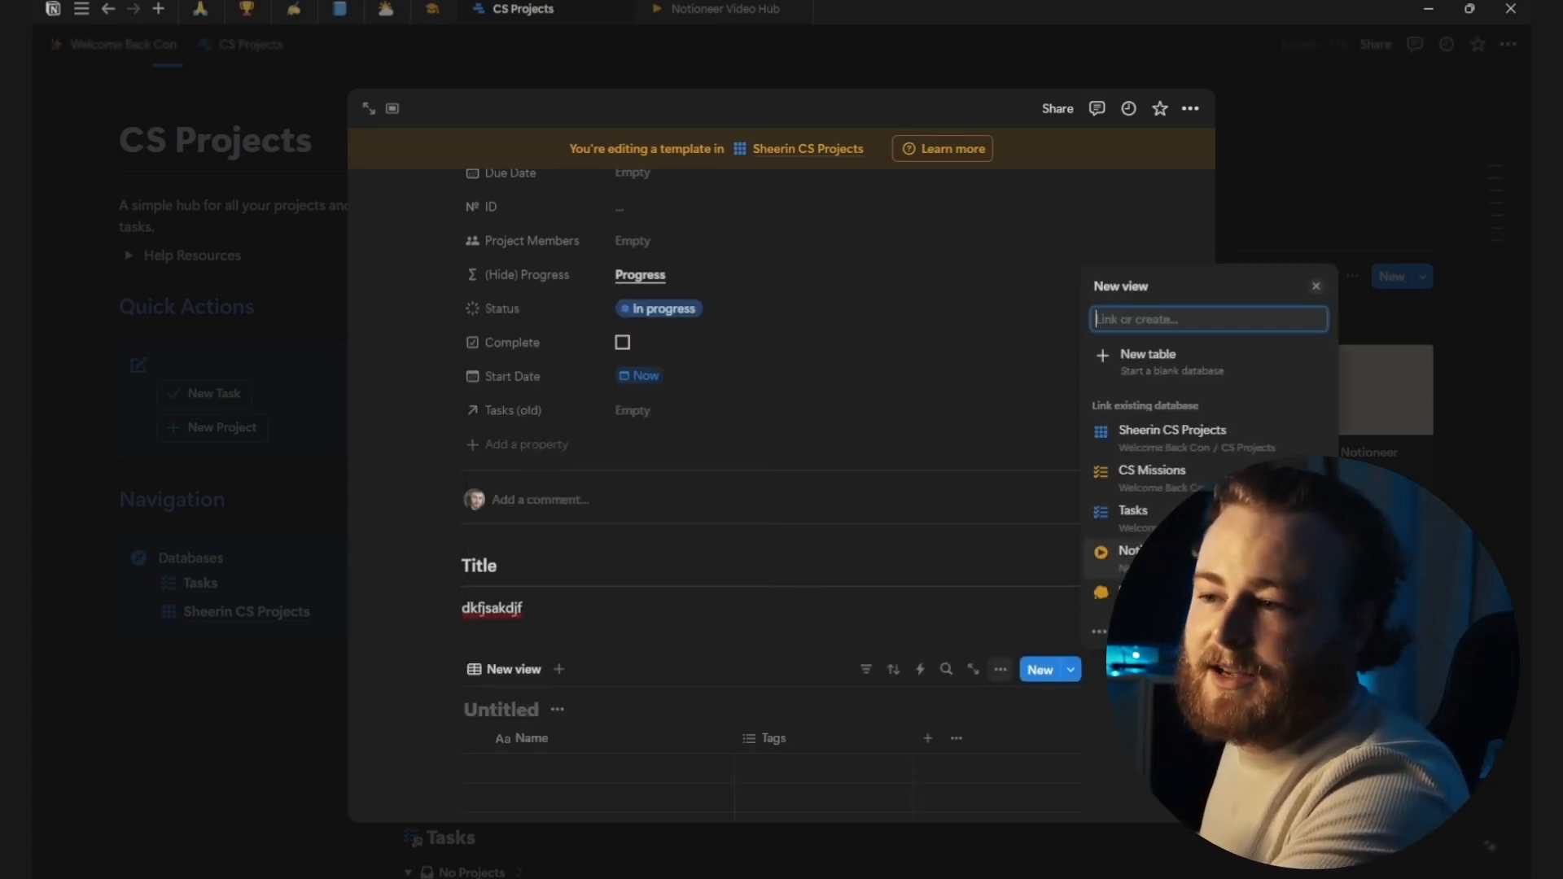
pyautogui.click(1202, 477)
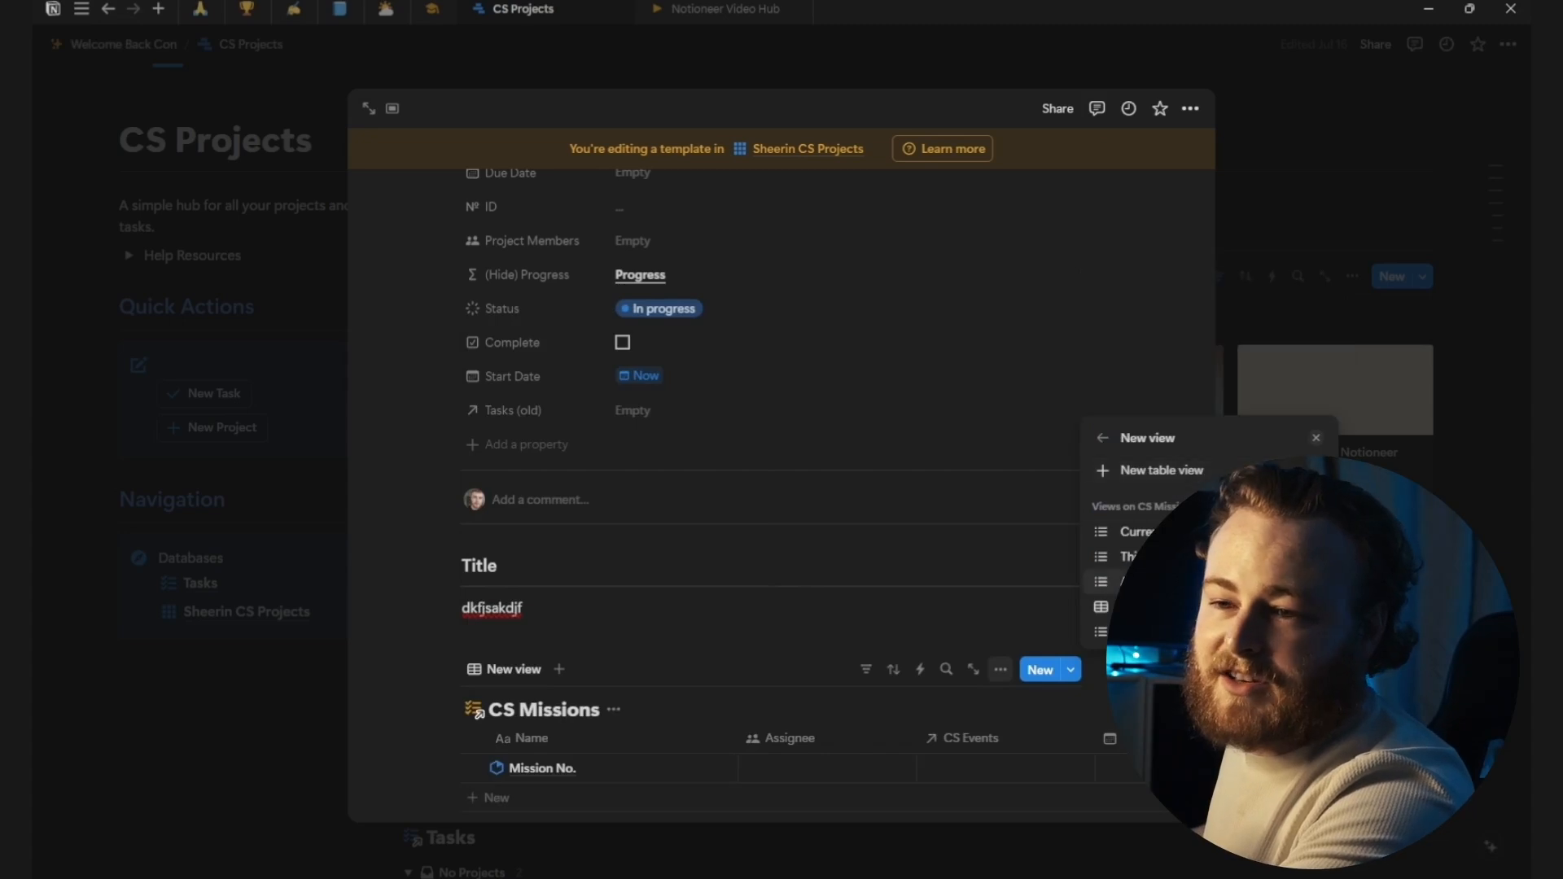
pyautogui.click(1173, 581)
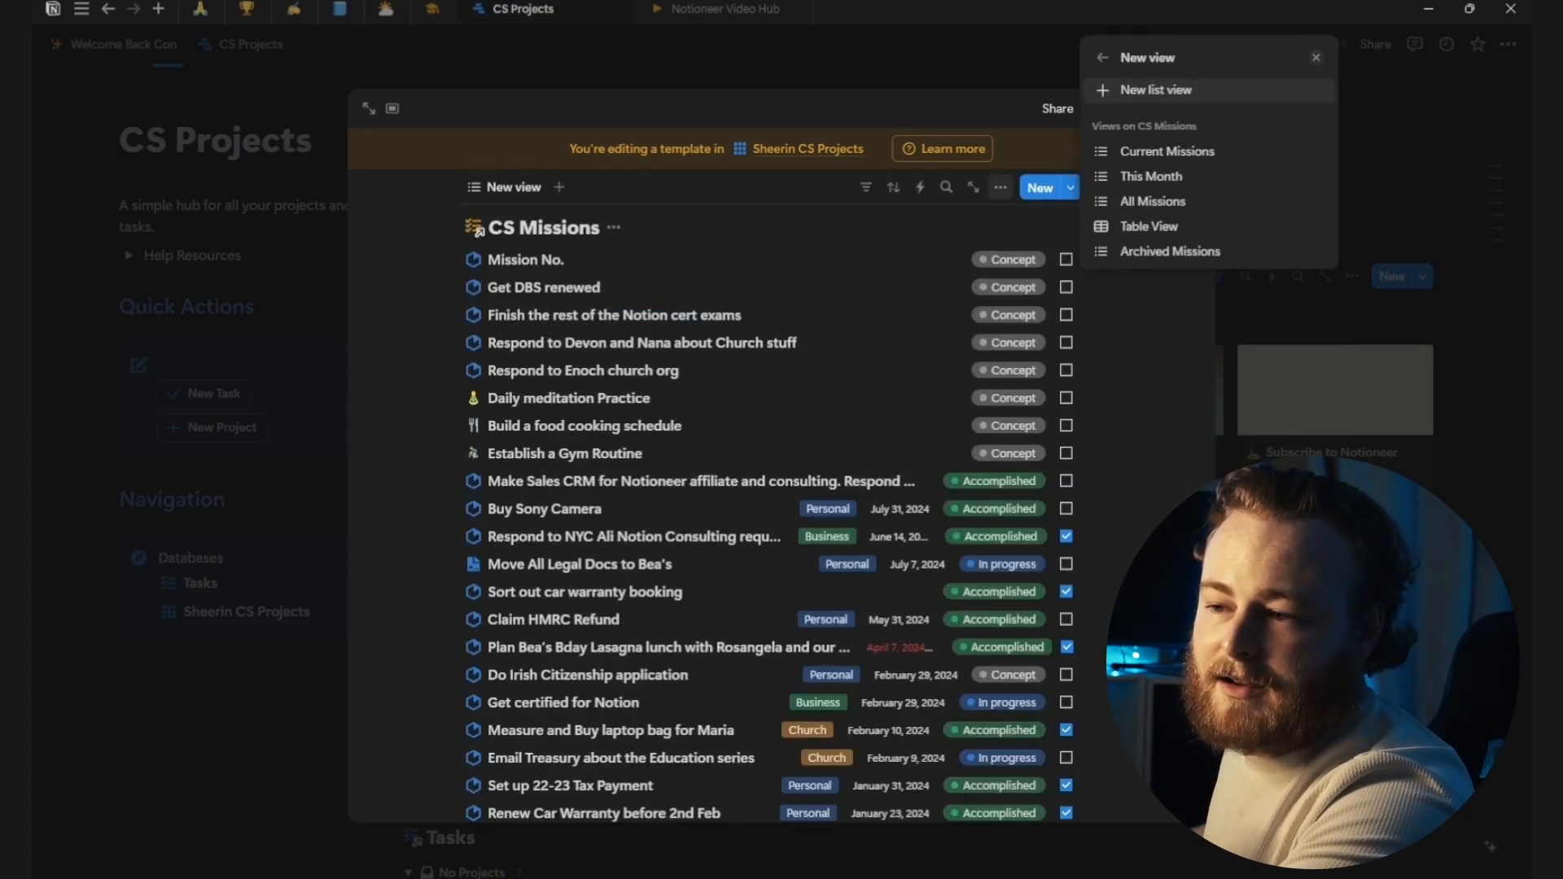
pyautogui.click(1184, 156)
pyautogui.click(1141, 181)
pyautogui.click(1158, 157)
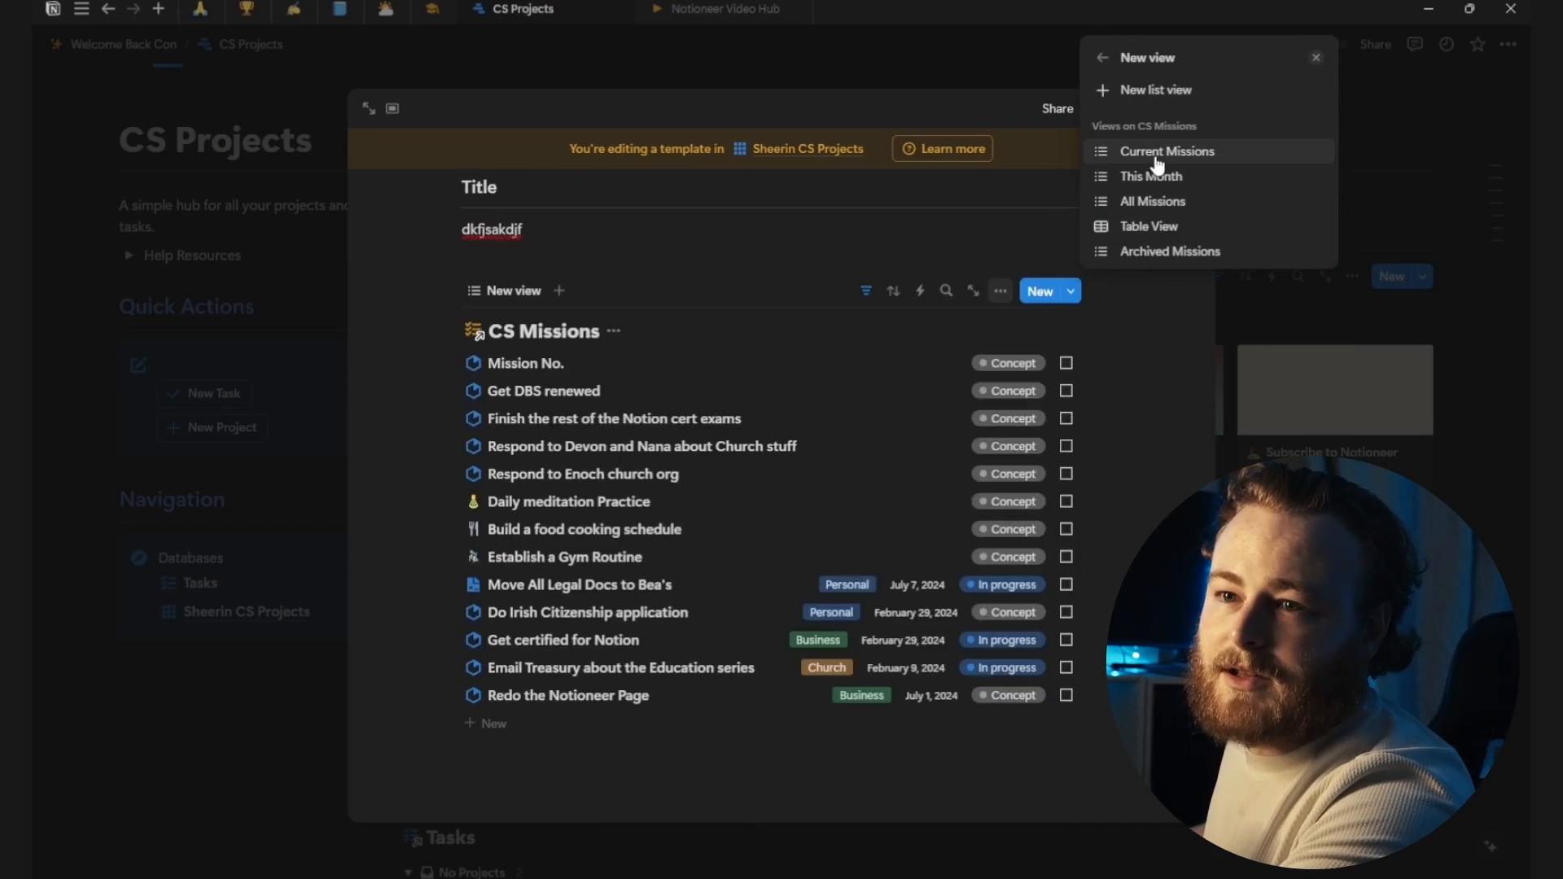
pyautogui.click(1157, 156)
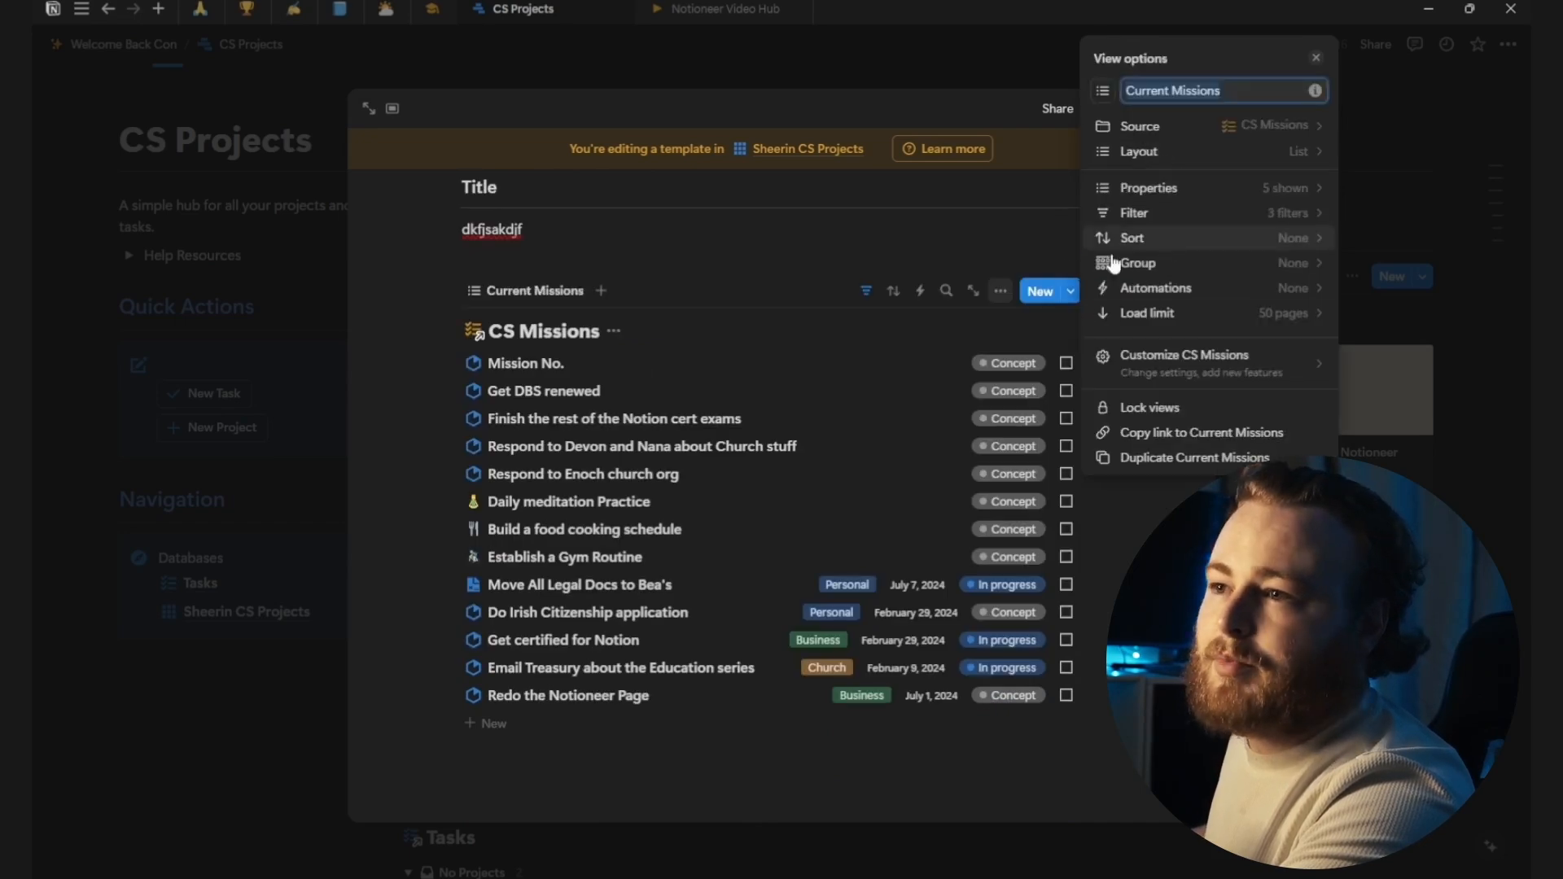
pyautogui.click(1027, 340)
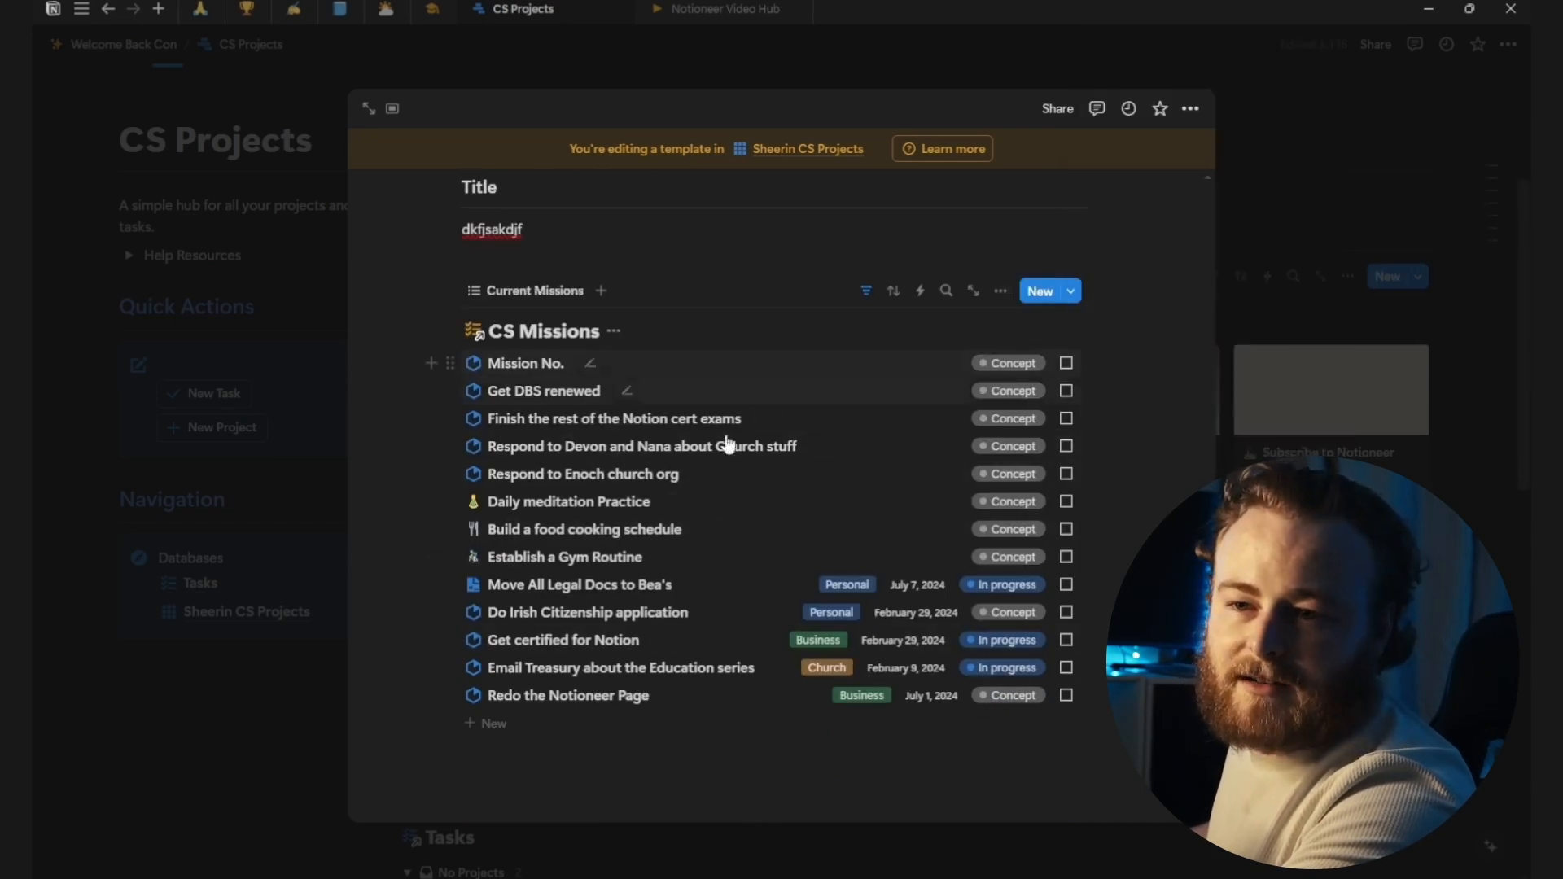
# Step: Filter the linked CS Missions view so that Sheerin CS Projects contains the "Subscribe to Notioneer" template, and check the filter's selection
pyautogui.scroll(5, 618, 488)
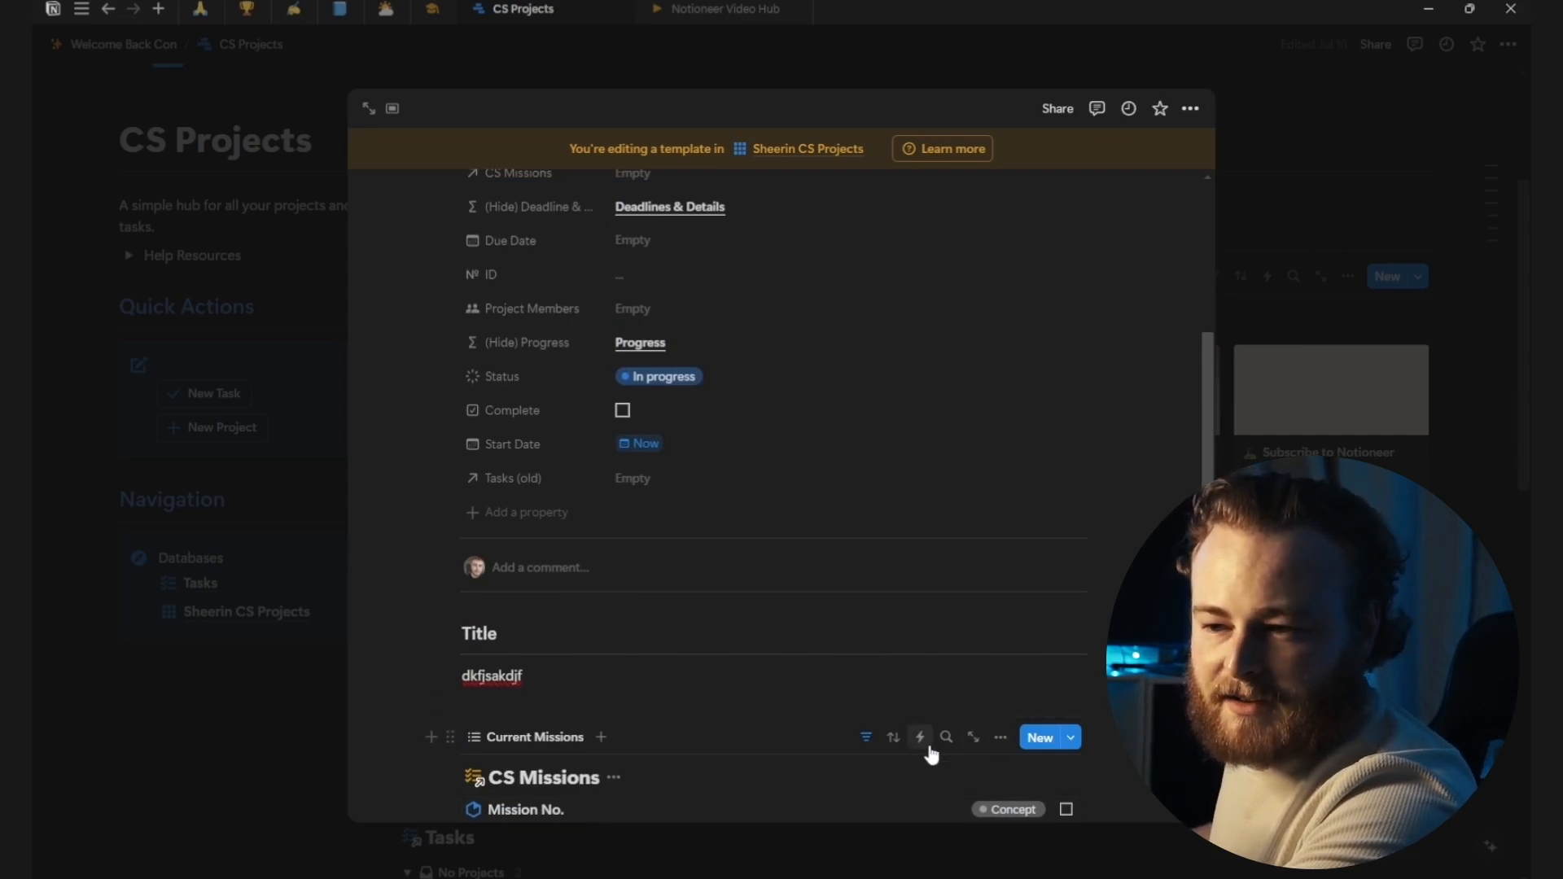
pyautogui.click(865, 739)
pyautogui.scroll(-2, 855, 736)
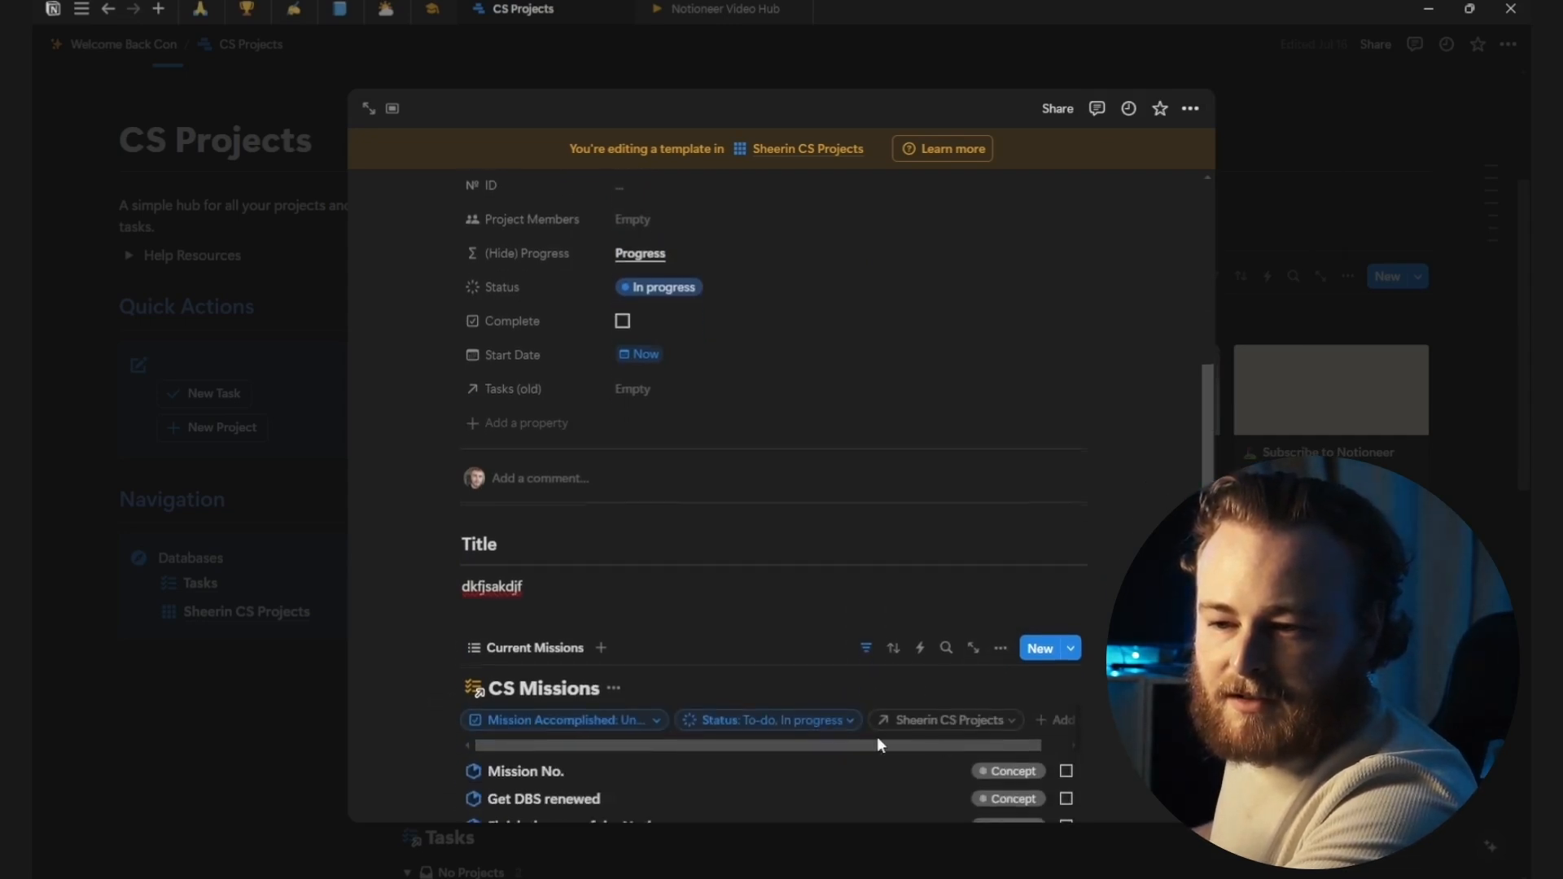
pyautogui.click(956, 722)
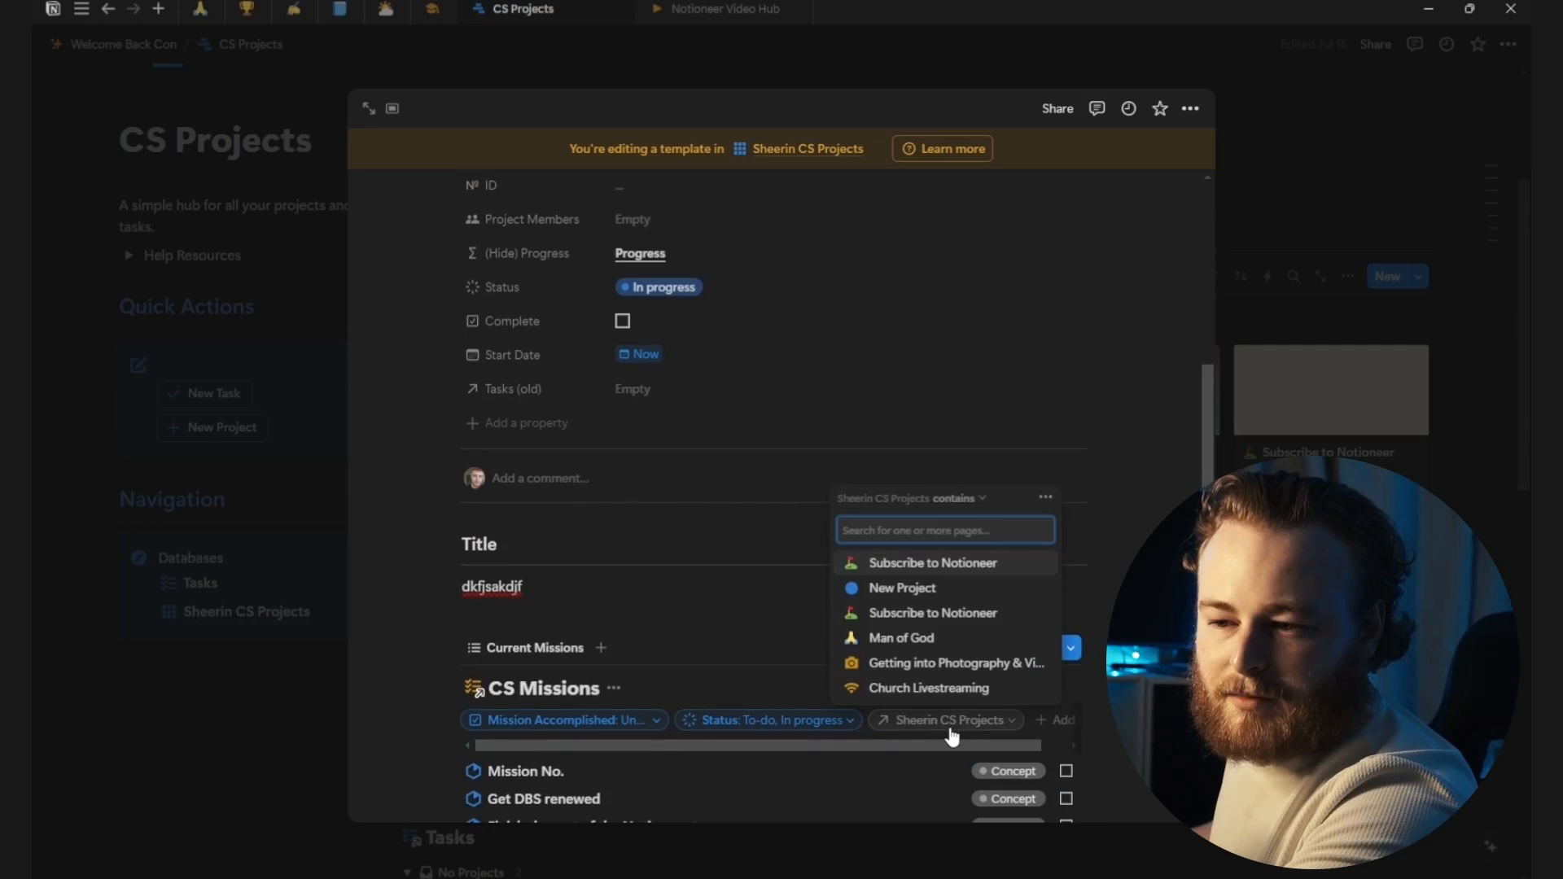
pyautogui.click(933, 564)
pyautogui.click(1078, 702)
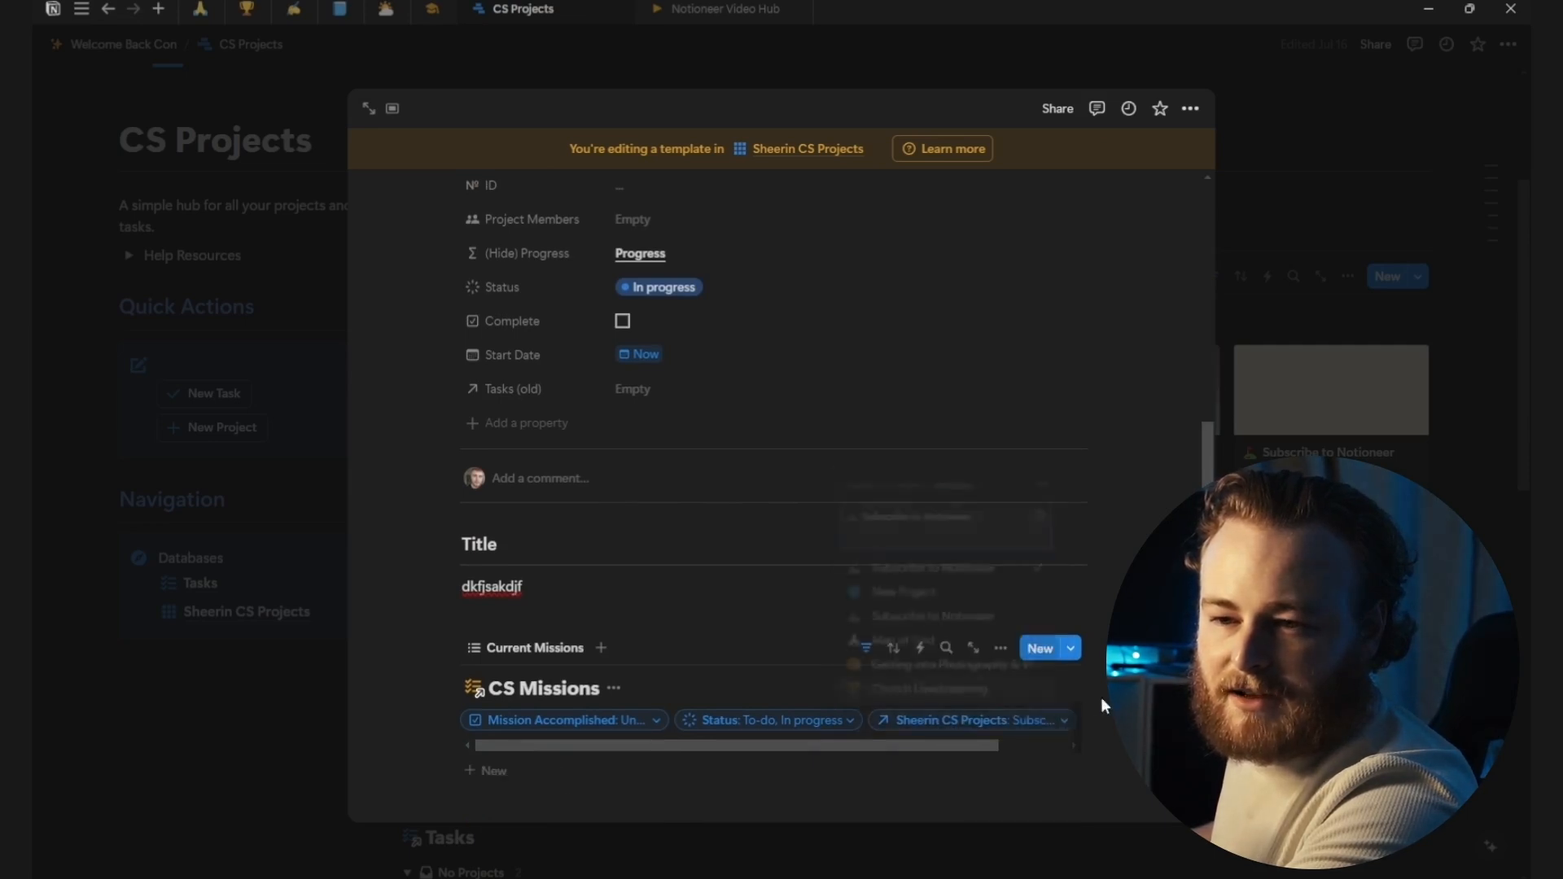
pyautogui.scroll(-1, 885, 692)
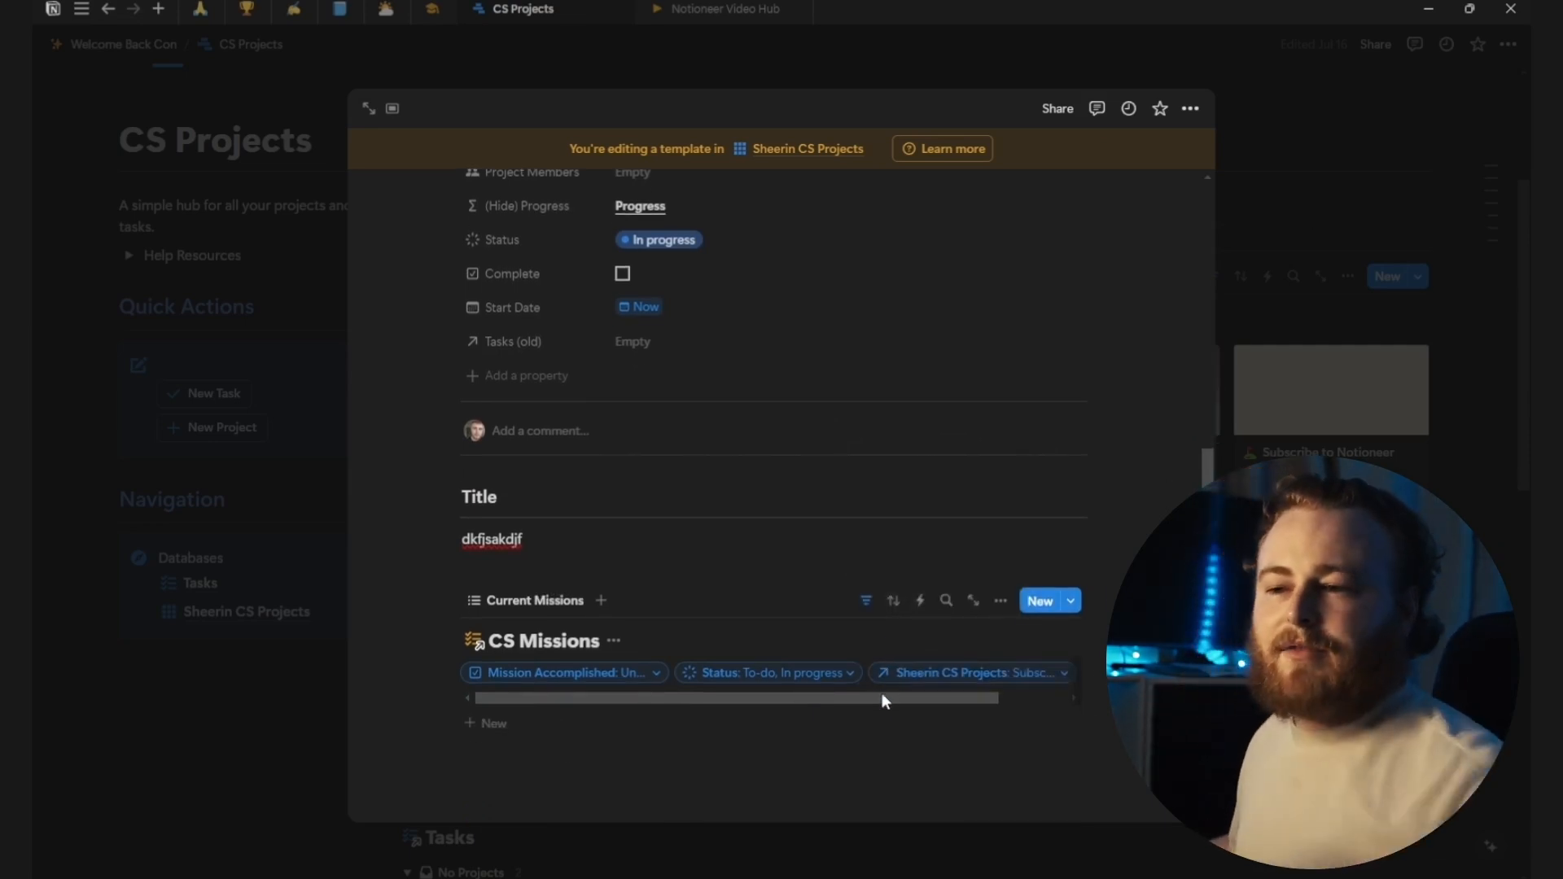
pyautogui.click(1025, 682)
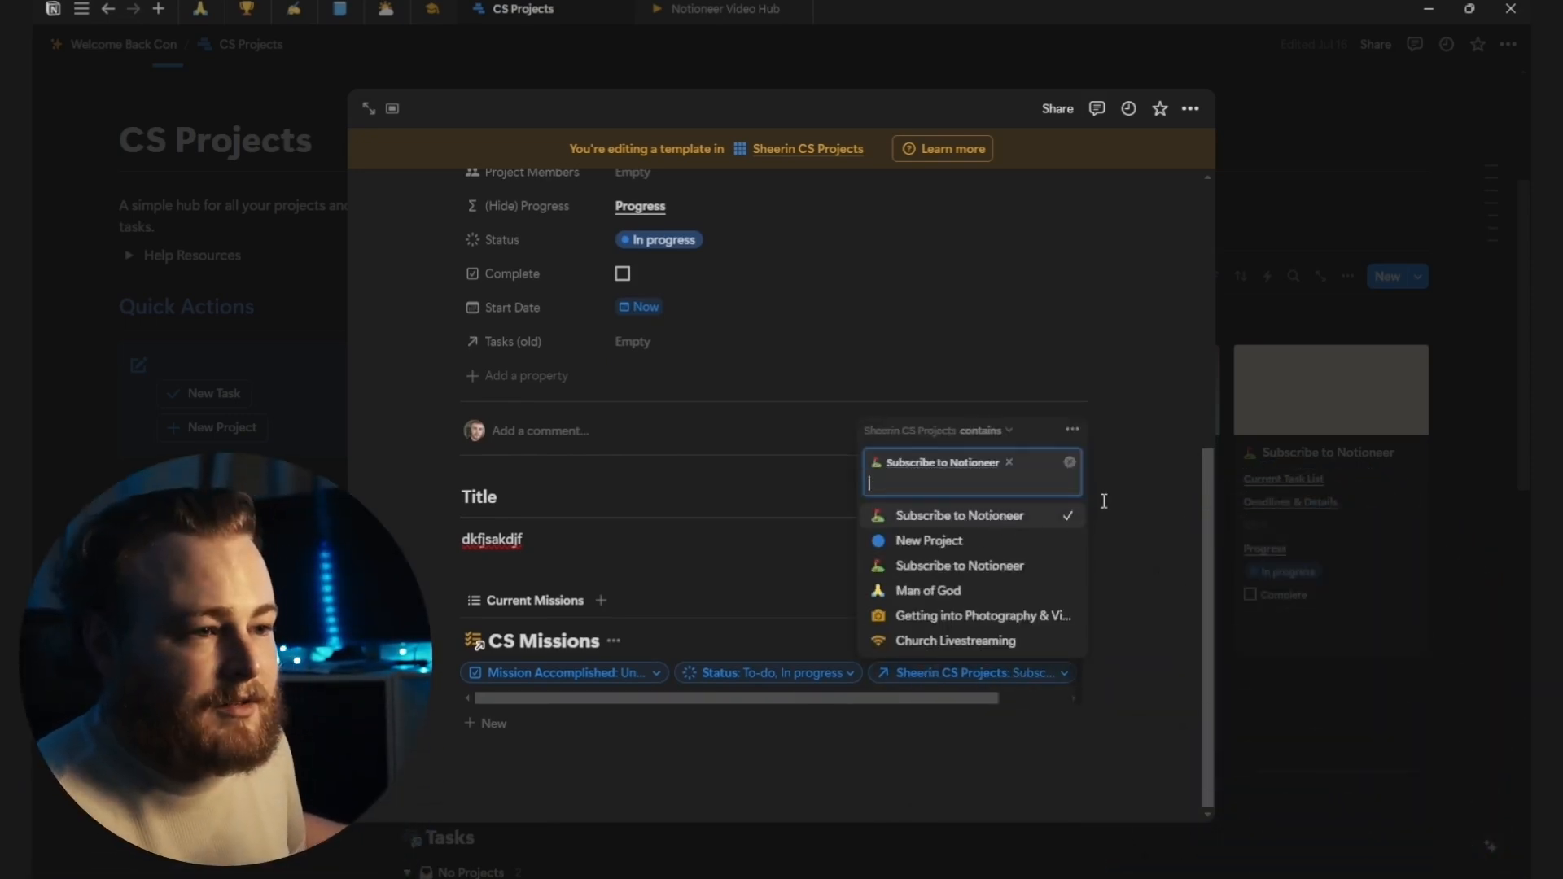
pyautogui.click(1103, 501)
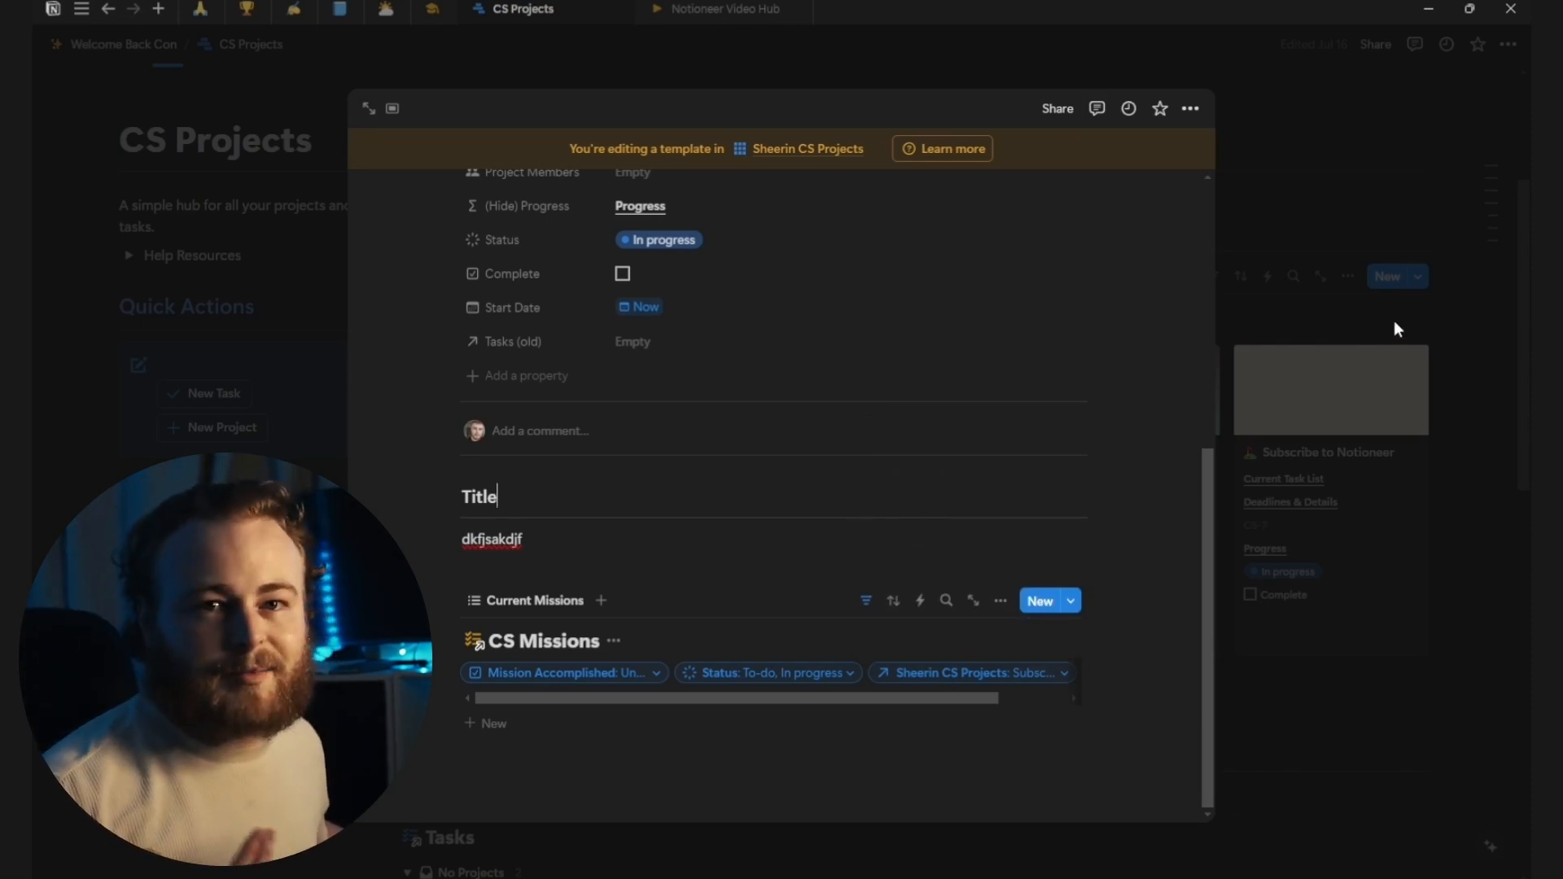
# Step: Close the template and delete the existing "Subscribe to Notioneer" project from the Test view
pyautogui.click(1448, 371)
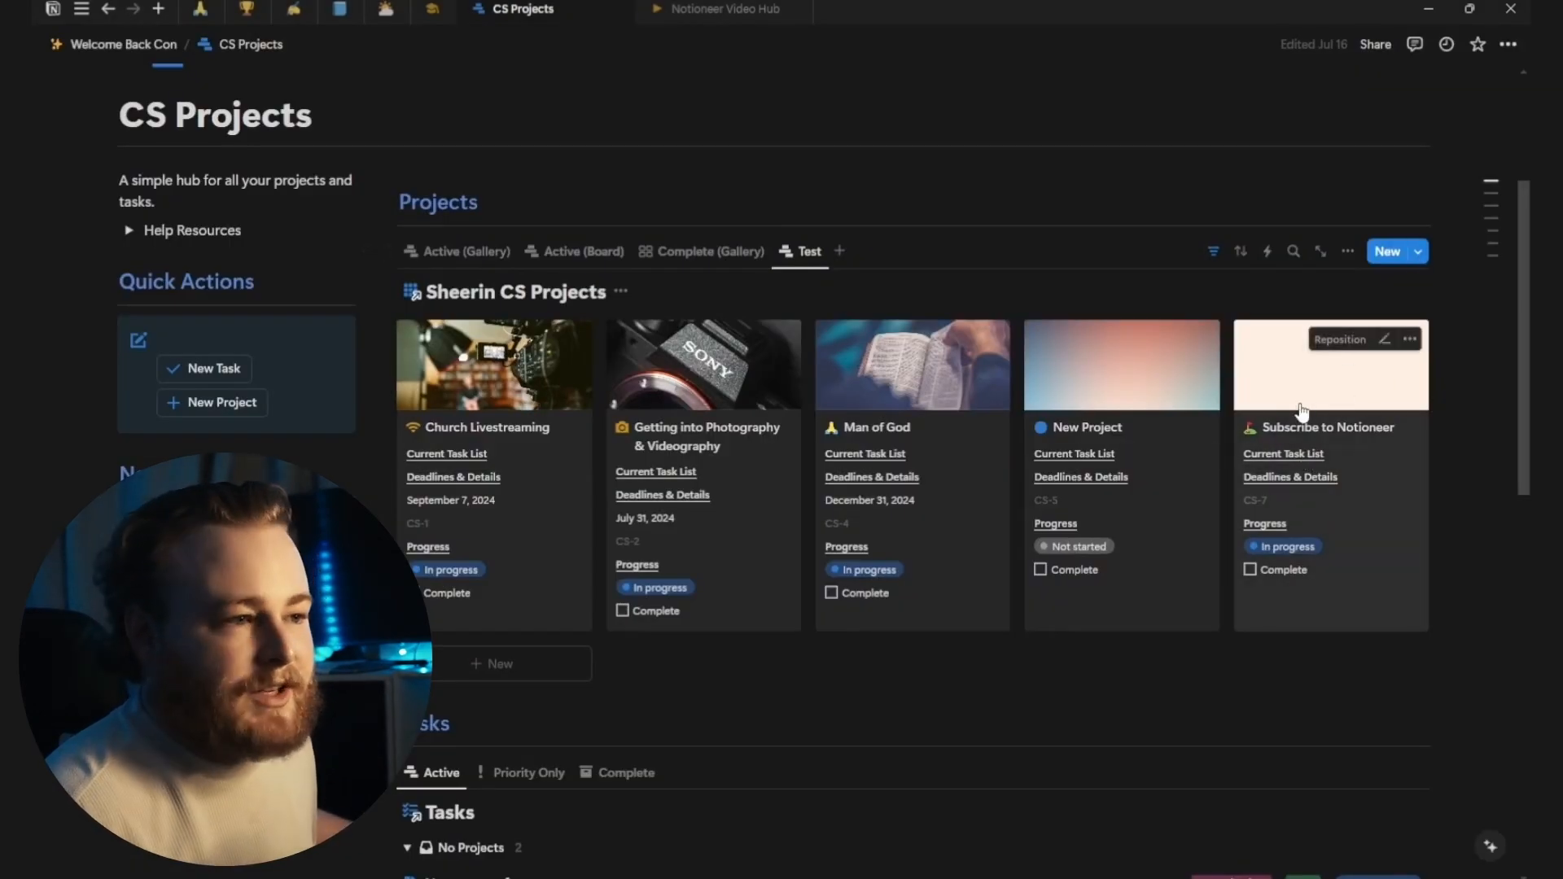
pyautogui.click(1411, 342)
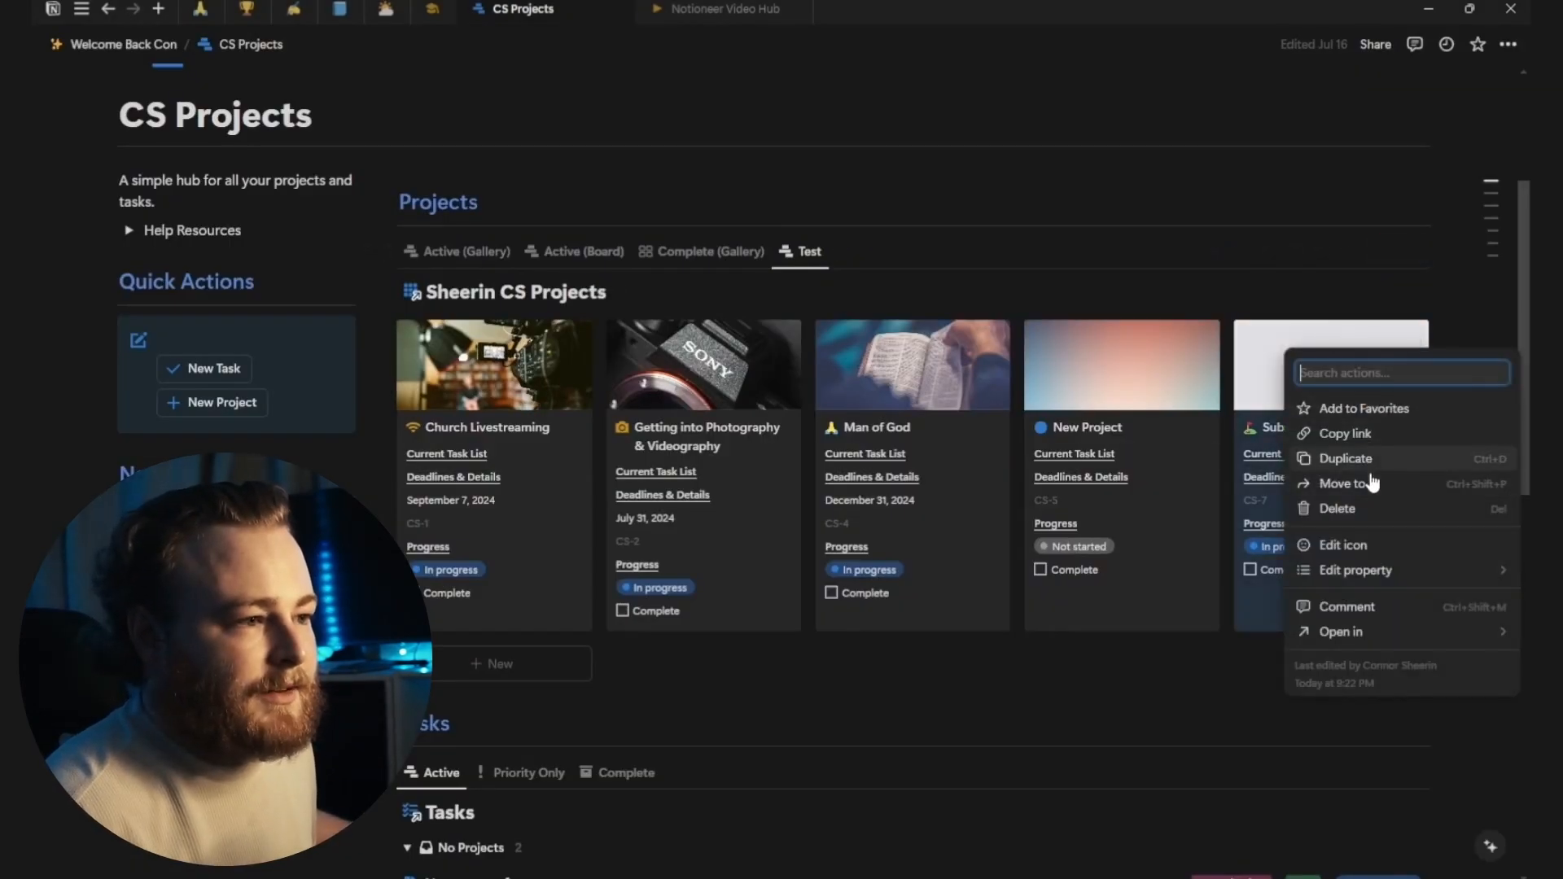
pyautogui.click(1367, 509)
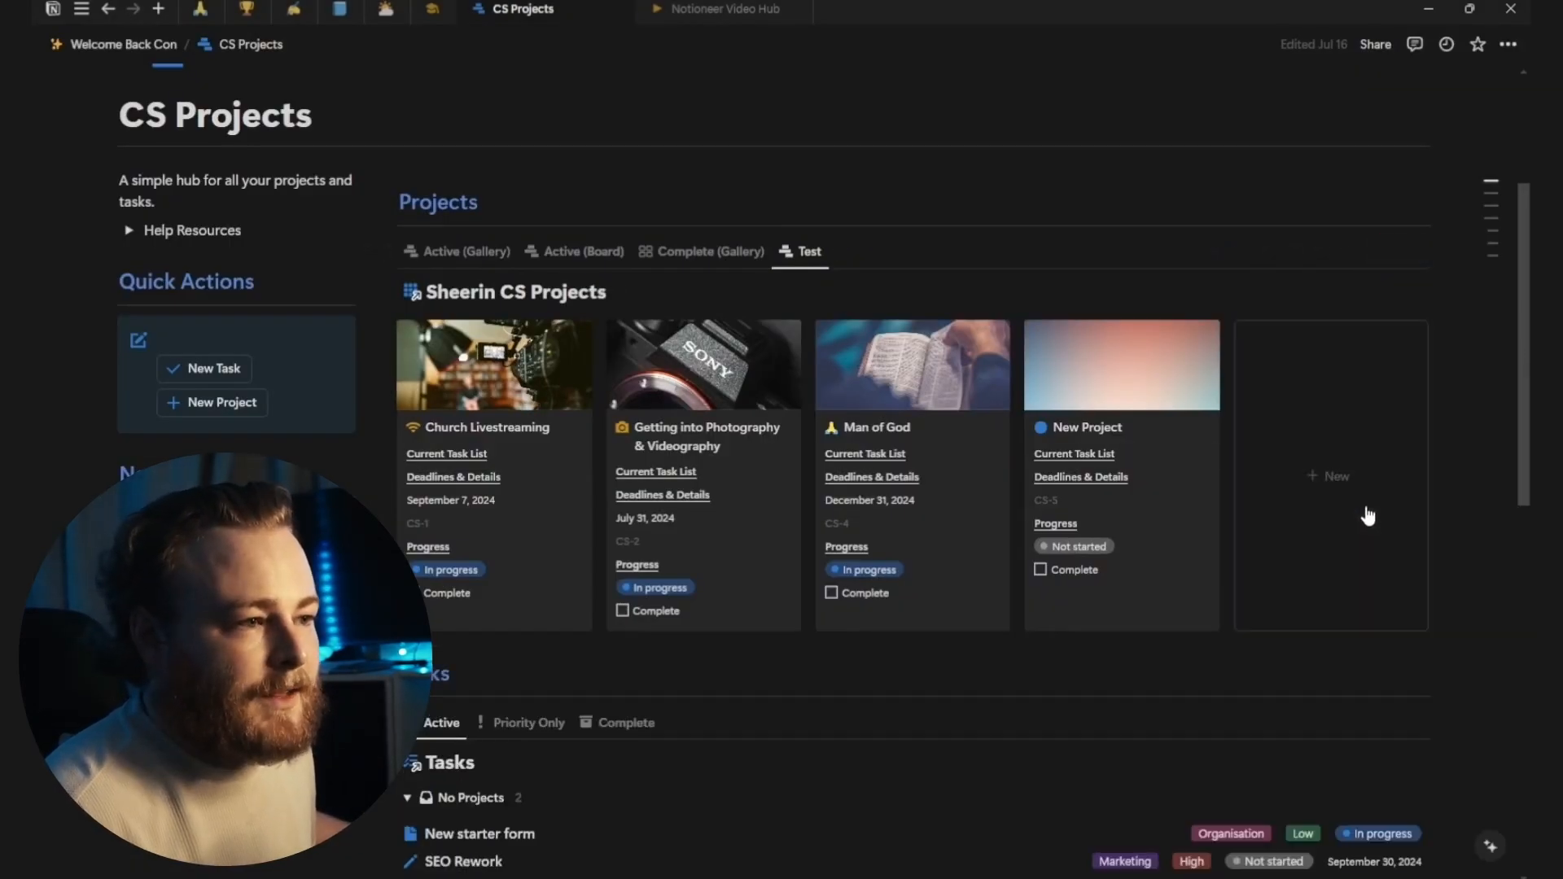
# Step: Create another project from the default template in the Test view and check its properties and linked CS Missions view
pyautogui.click(1320, 454)
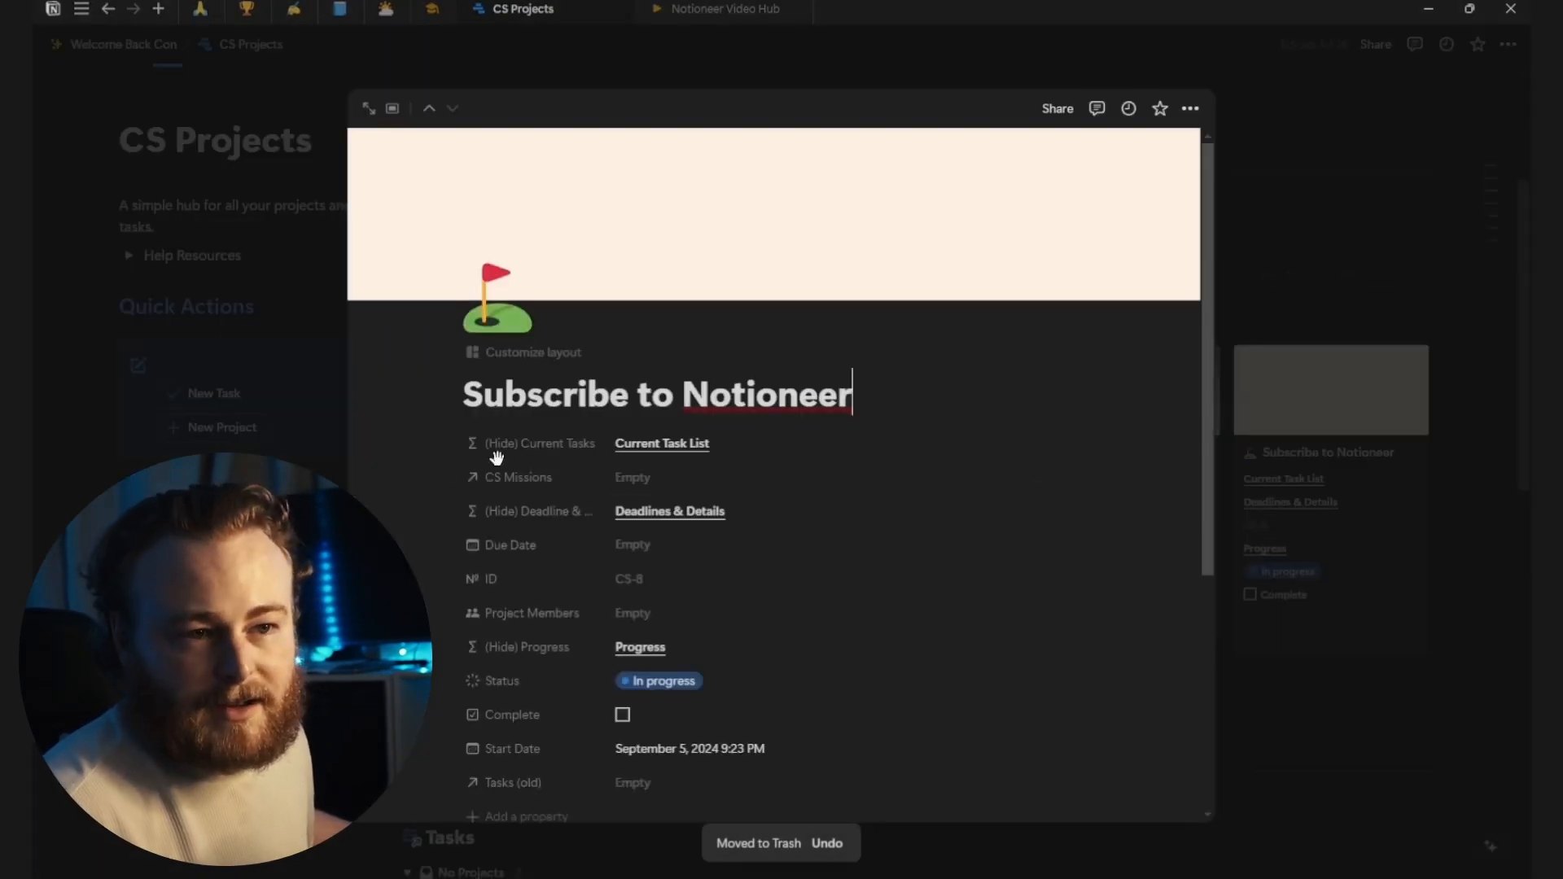
pyautogui.scroll(-5, 611, 453)
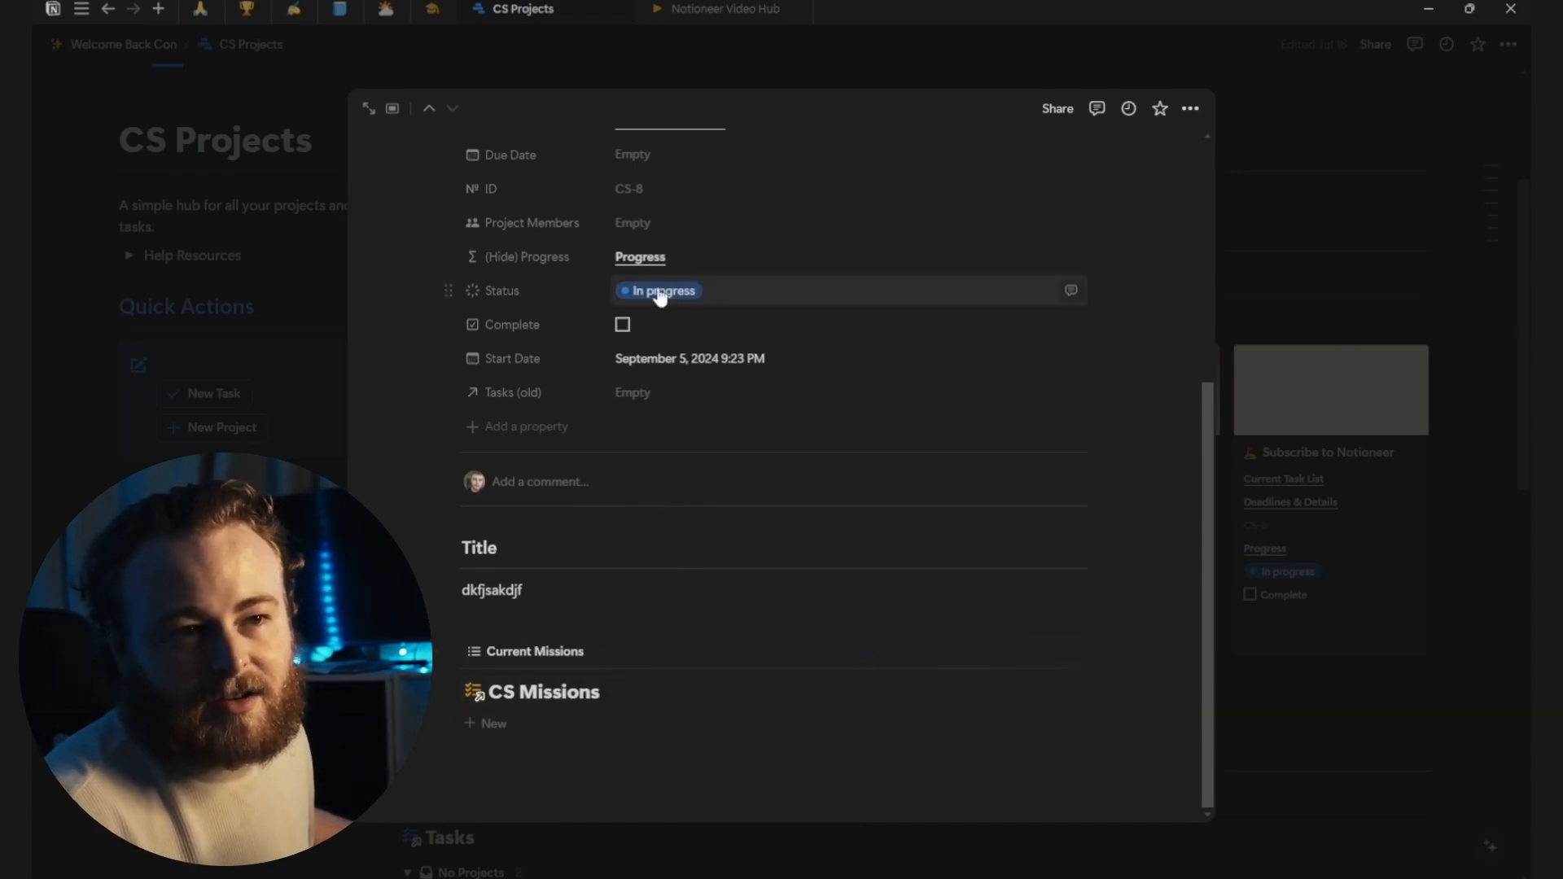
pyautogui.scroll(5, 663, 297)
pyautogui.scroll(-5, 736, 478)
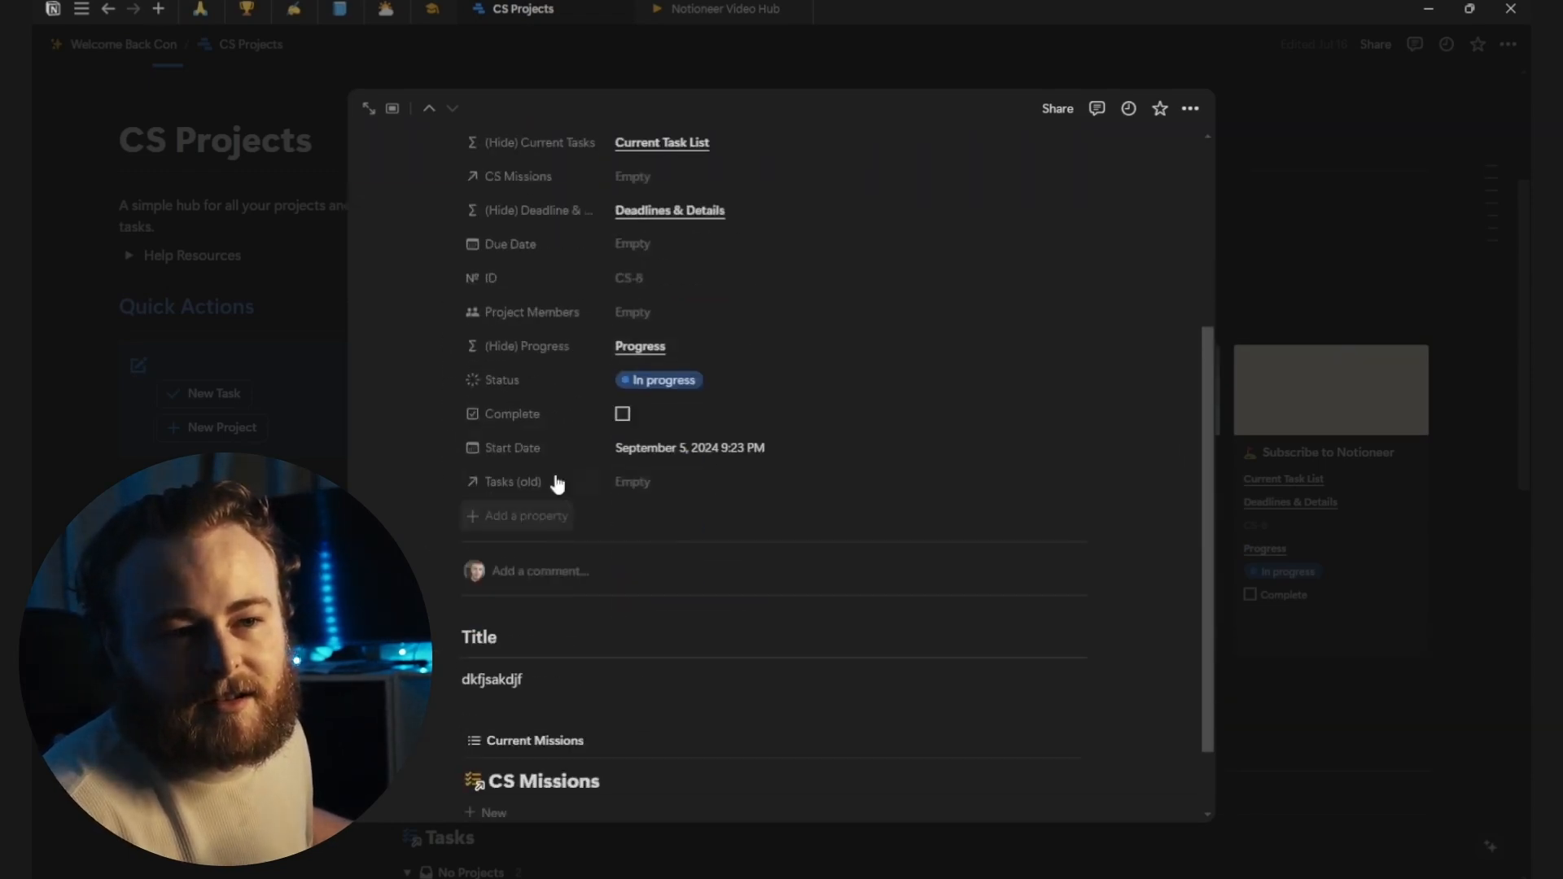